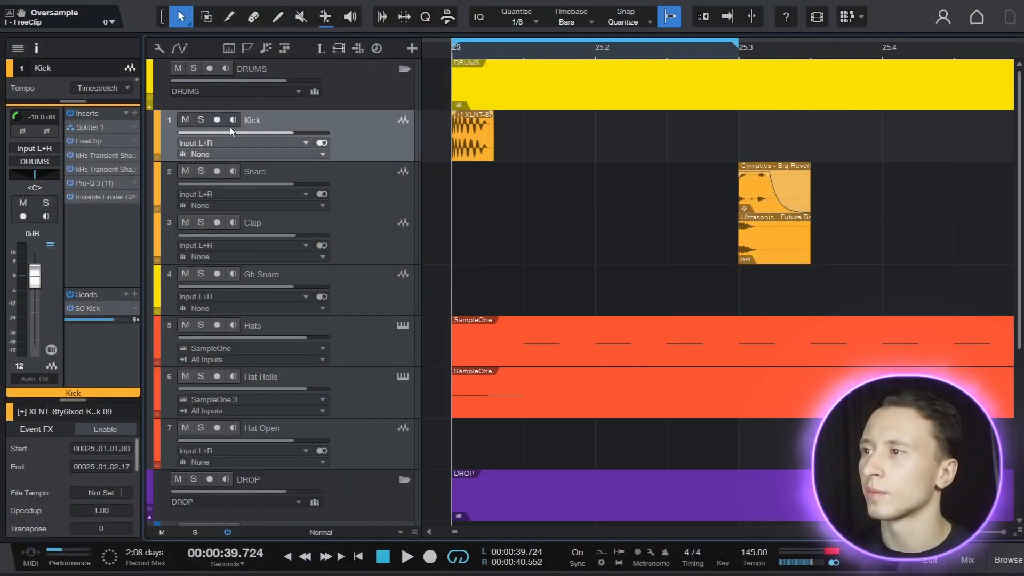
# - Solo the Kick track and inspect the sample name and settings of its audio event
pyautogui.click(201, 120)
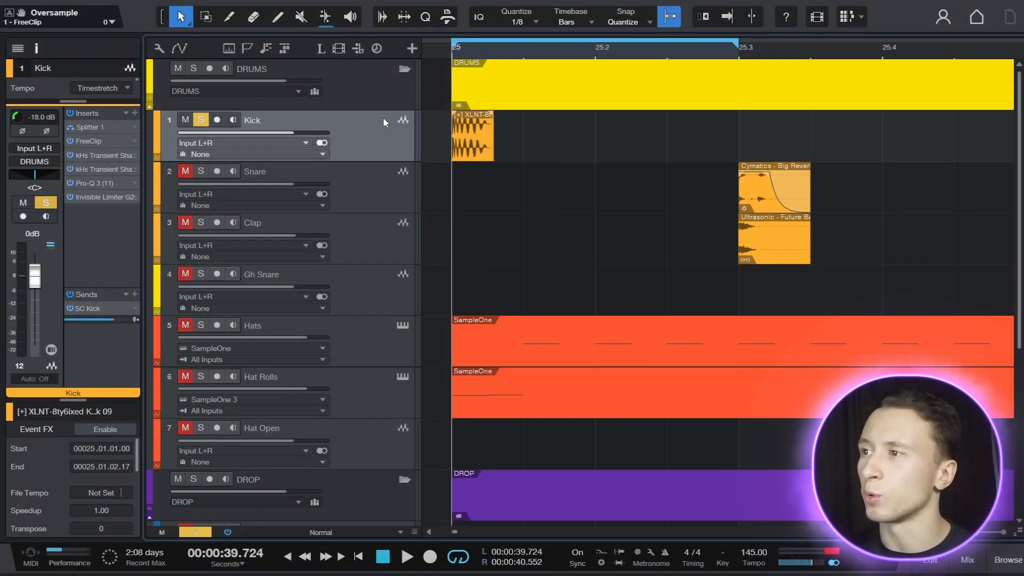
pyautogui.rightClick(482, 129)
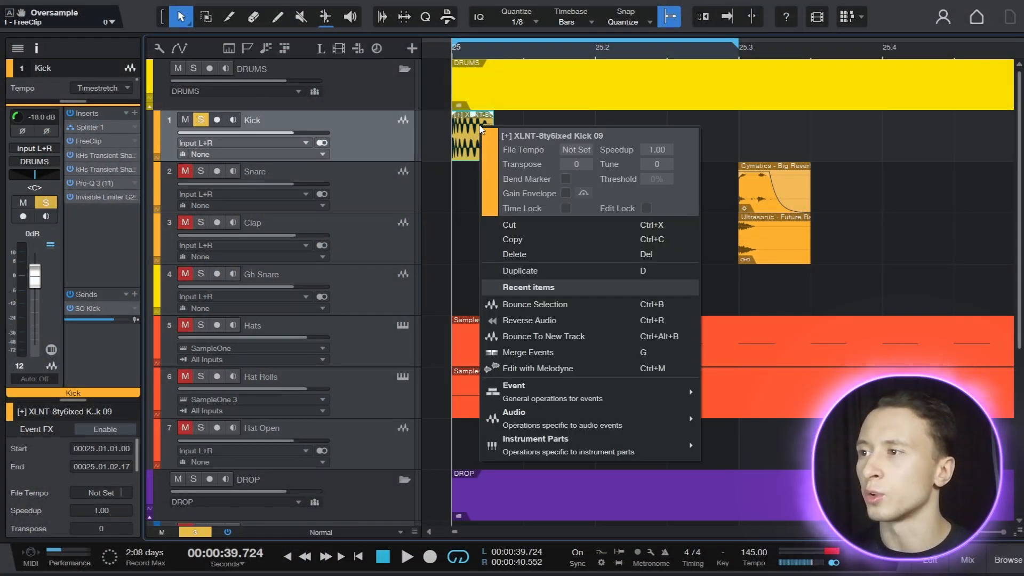
pyautogui.click(399, 140)
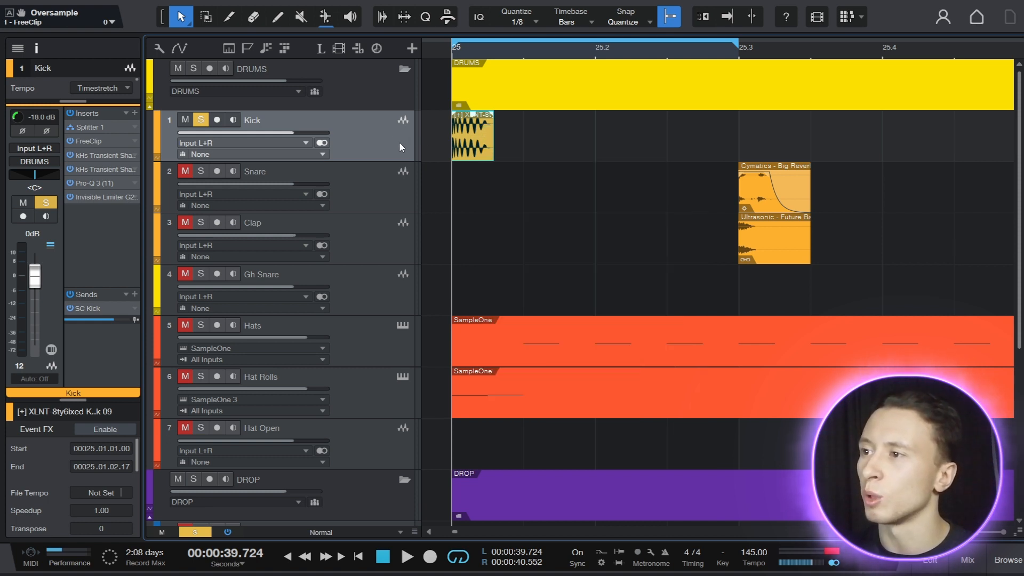
# - Bypass all of the Kick track's inserts and audition the dry kick
pyautogui.click(71, 114)
pyautogui.press('space')
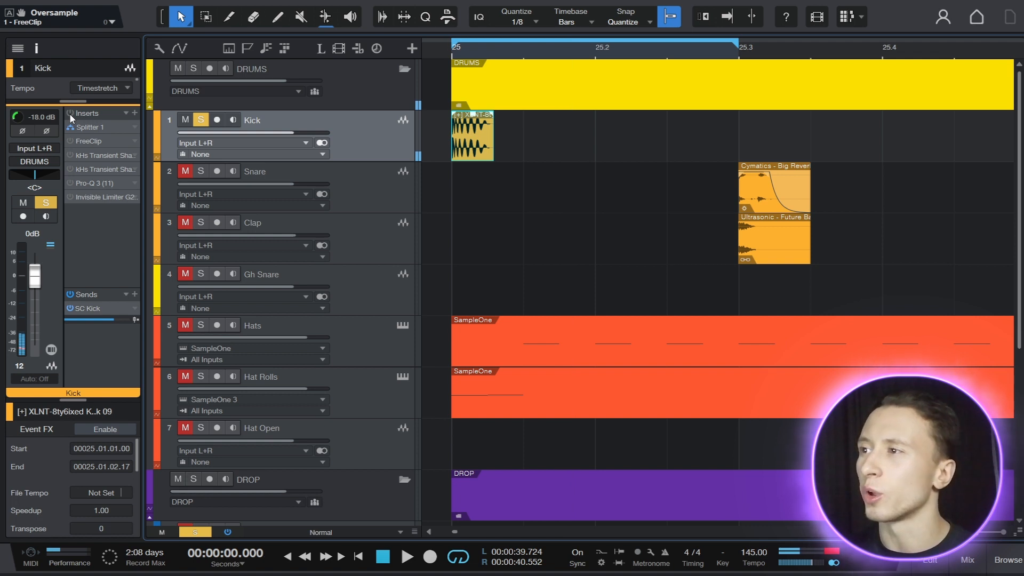
pyautogui.press('space')
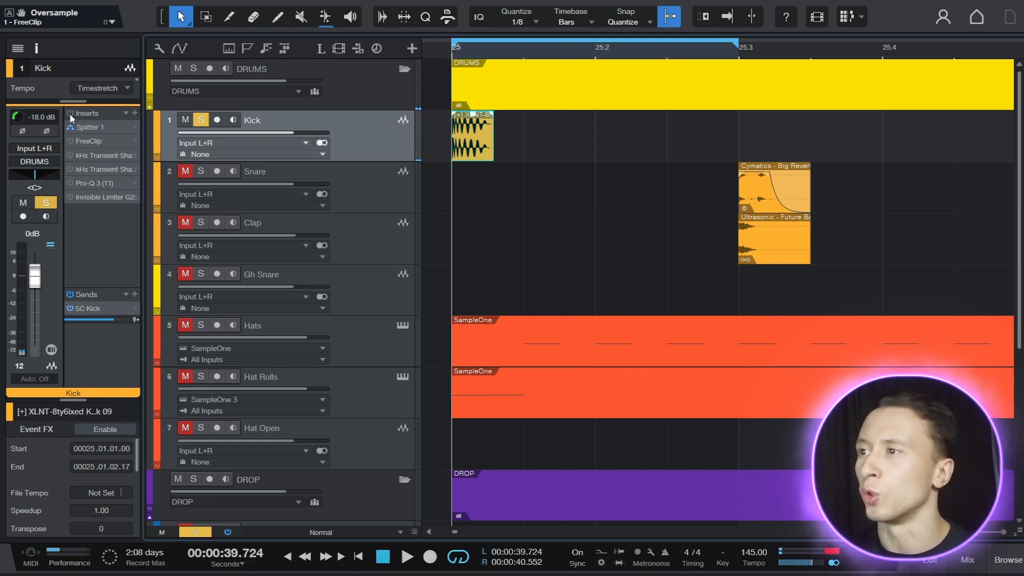
# - Enable FreeClip on the above-70 Hz branch of the Kick's Splitter 1 and show its clipping settings
pyautogui.doubleClick(84, 127)
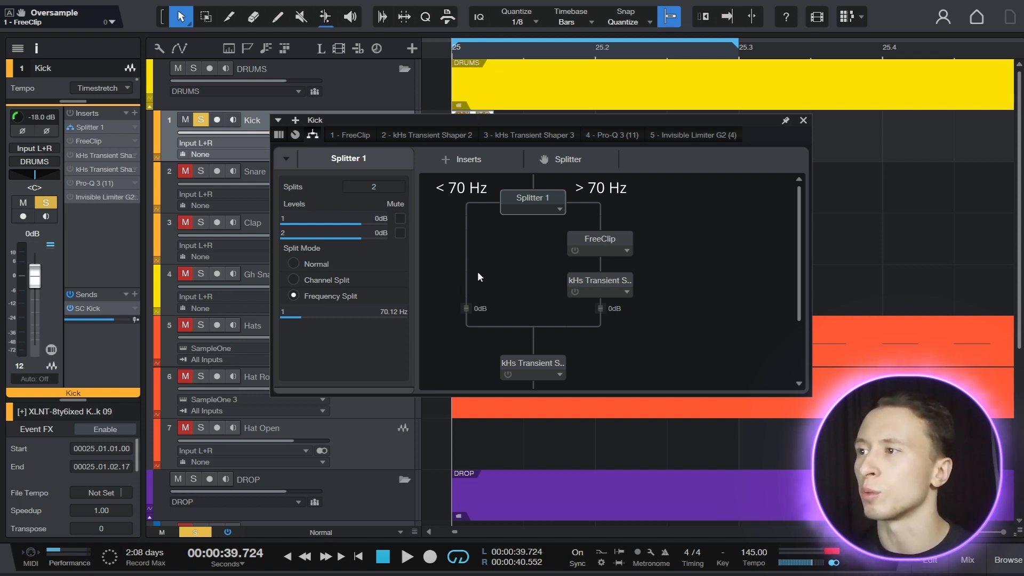
pyautogui.click(575, 250)
pyautogui.doubleClick(592, 244)
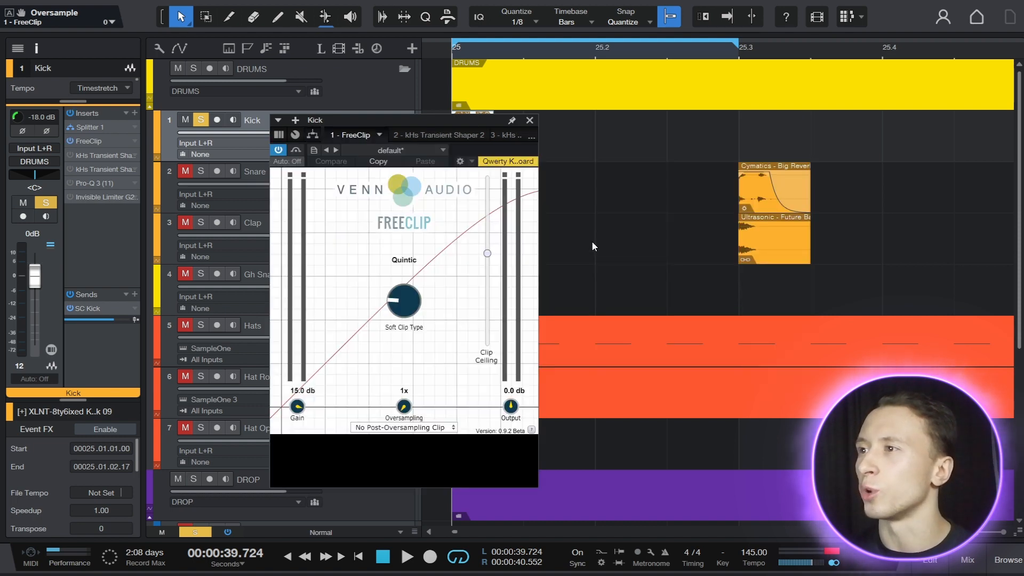
pyautogui.click(488, 255)
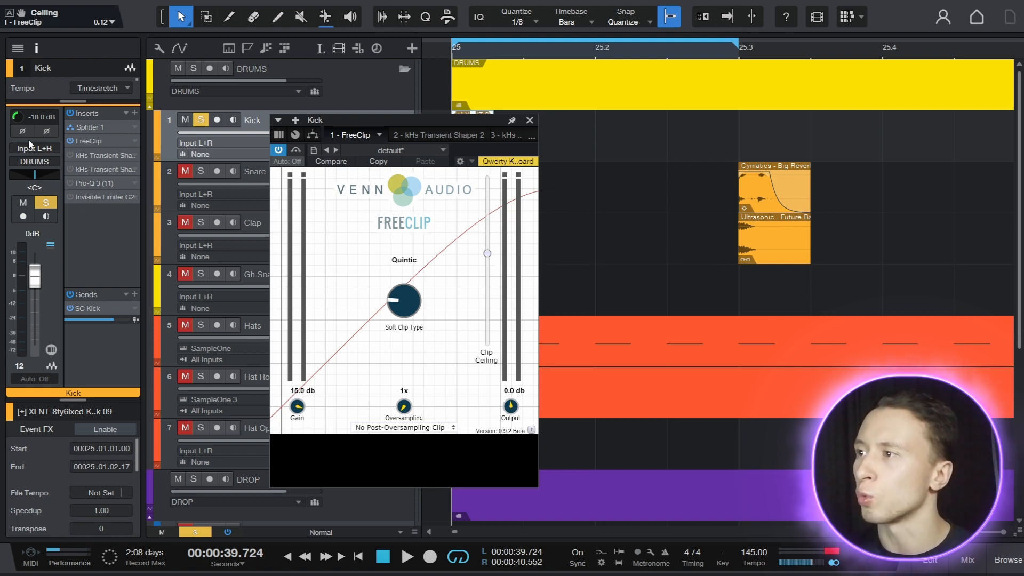
# - Inspect the Mixtool gain on the FINAL channel in the mixer and return to the Kick's FreeClip
pyautogui.press('F3')
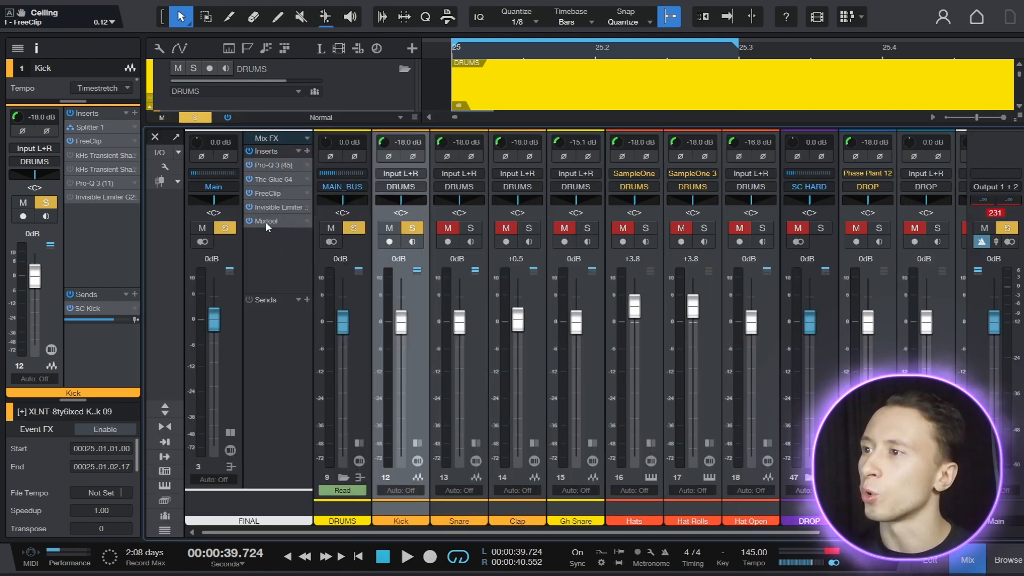
pyautogui.click(266, 221)
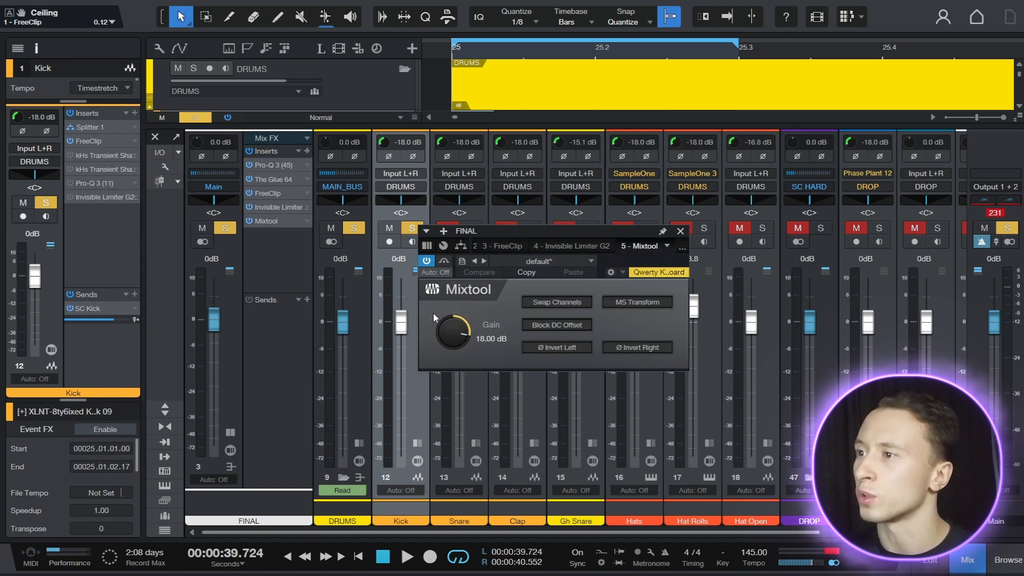
pyautogui.click(680, 230)
pyautogui.press('F3')
pyautogui.click(97, 140)
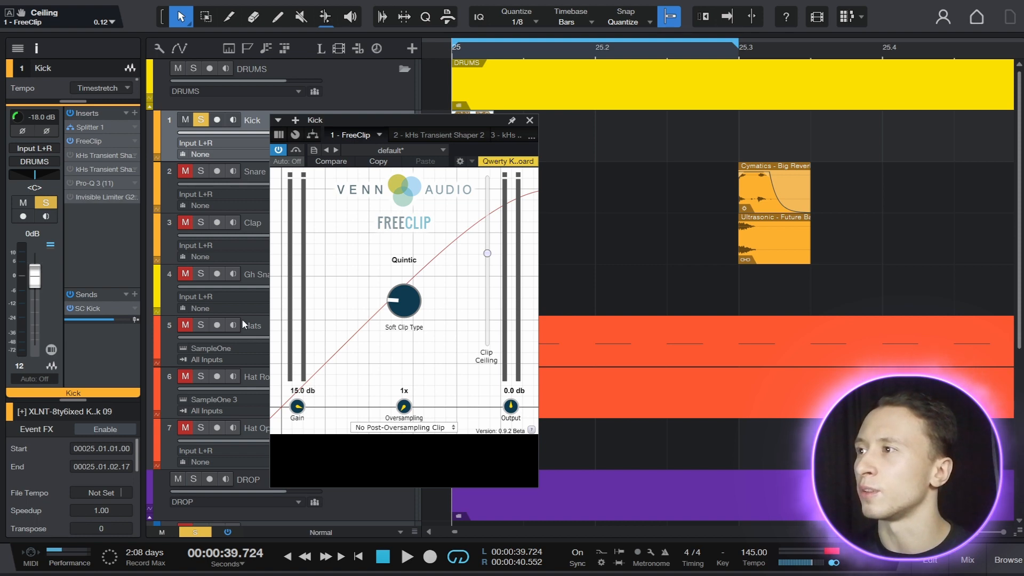
# - Try 32x oversampling in the Kick's FreeClip and return it to 1x
pyautogui.moveTo(403, 291); pyautogui.dragTo(402, 286)
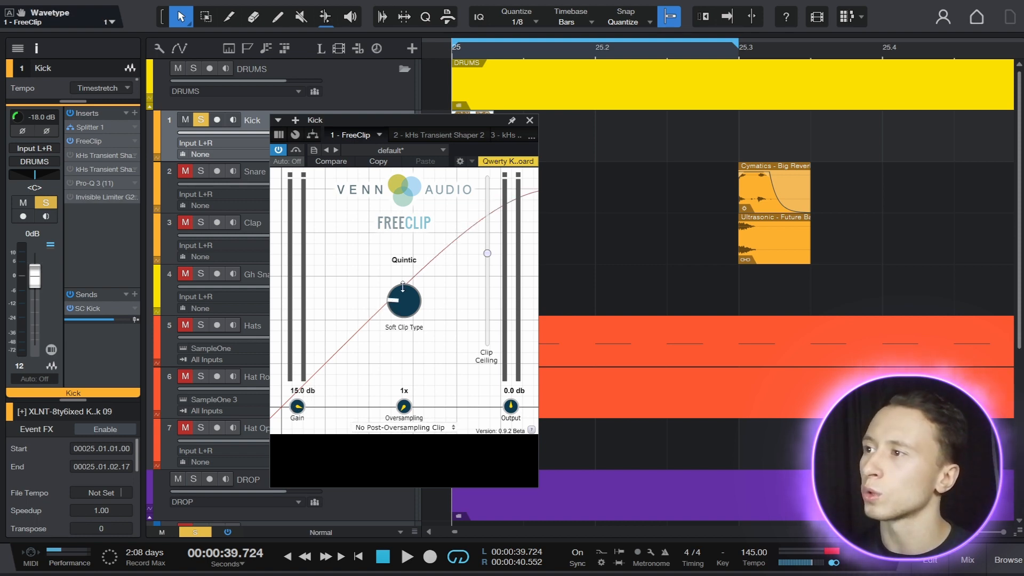
pyautogui.moveTo(405, 392); pyautogui.dragTo(413, 361)
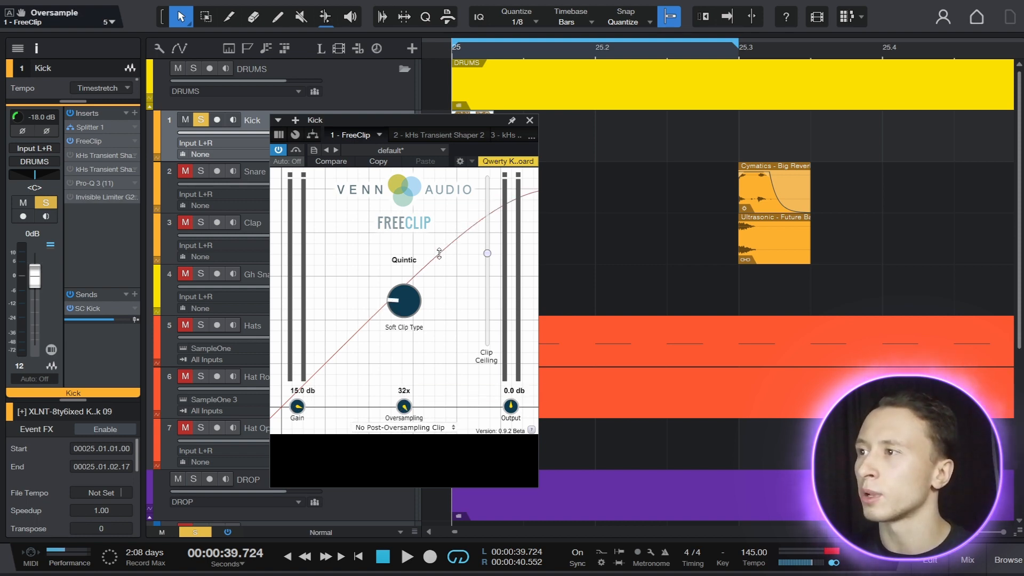
pyautogui.moveTo(440, 250); pyautogui.dragTo(401, 379)
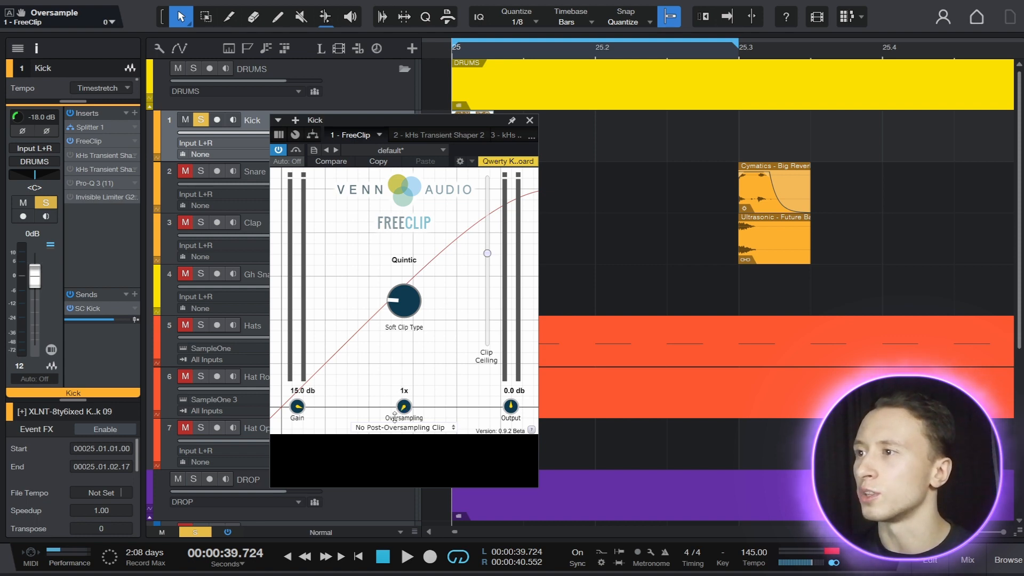
# - Enable kHs Transient Shaper 2 and kHs Transient Shaper 3 in the Kick's routing and view each one's settings
pyautogui.click(312, 135)
pyautogui.click(574, 291)
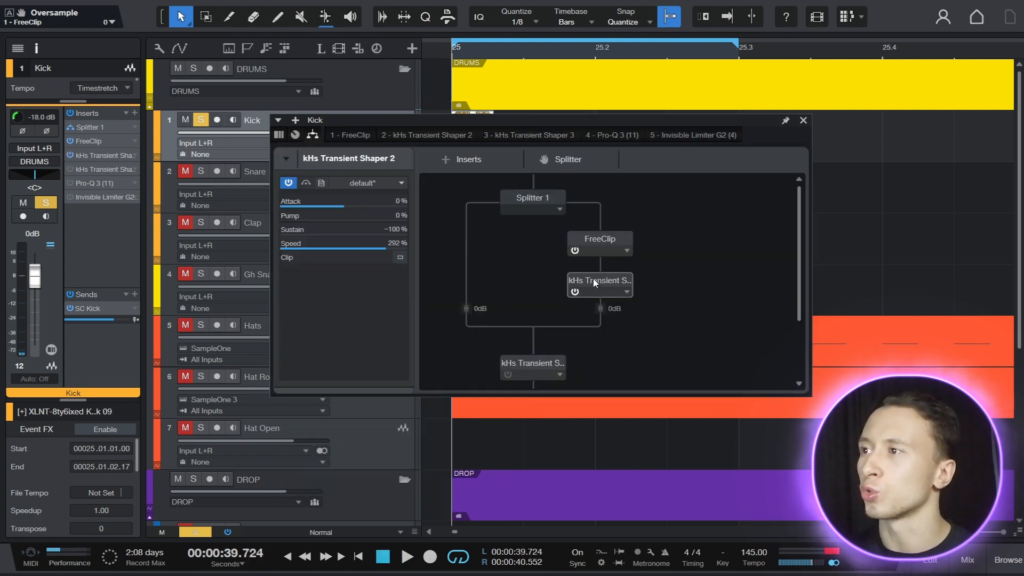
pyautogui.doubleClick(594, 279)
pyautogui.click(312, 135)
pyautogui.click(531, 284)
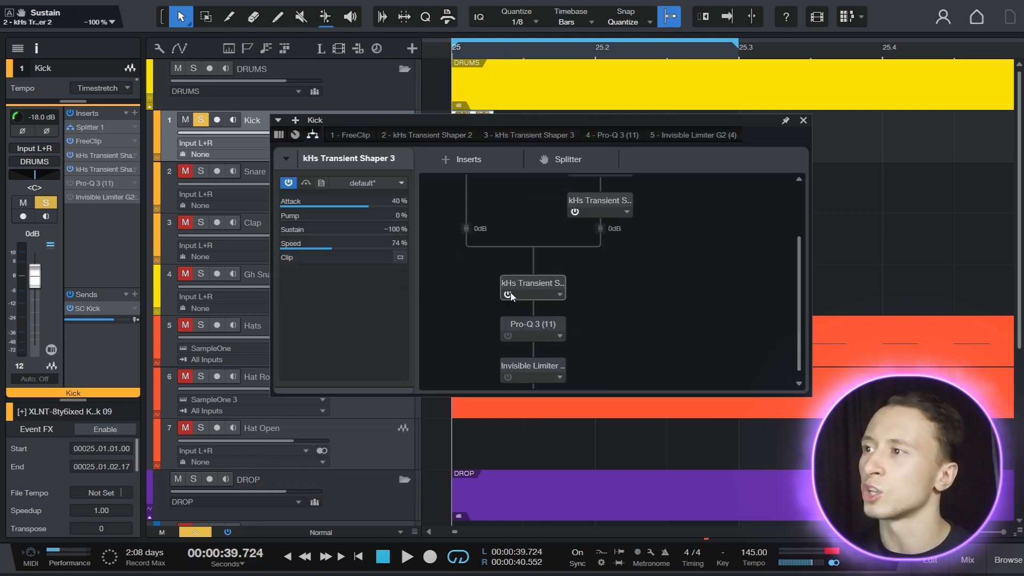
pyautogui.doubleClick(530, 282)
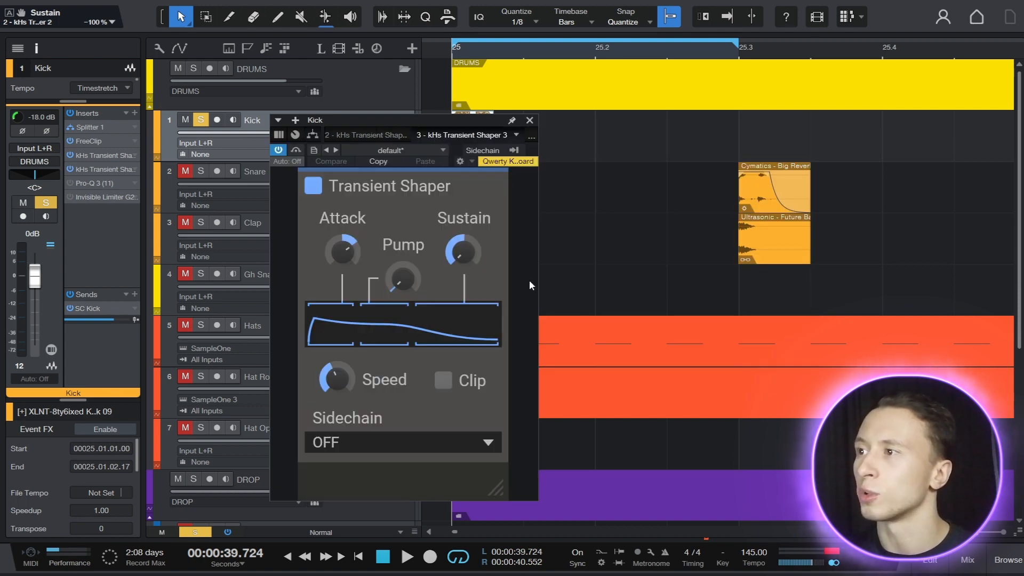
# - Enable Pro-Q 3 (11) and Invisible Limiter G2 at the end of the Kick's chain and view their settings
pyautogui.scroll(-2, 547, 274)
pyautogui.click(520, 324)
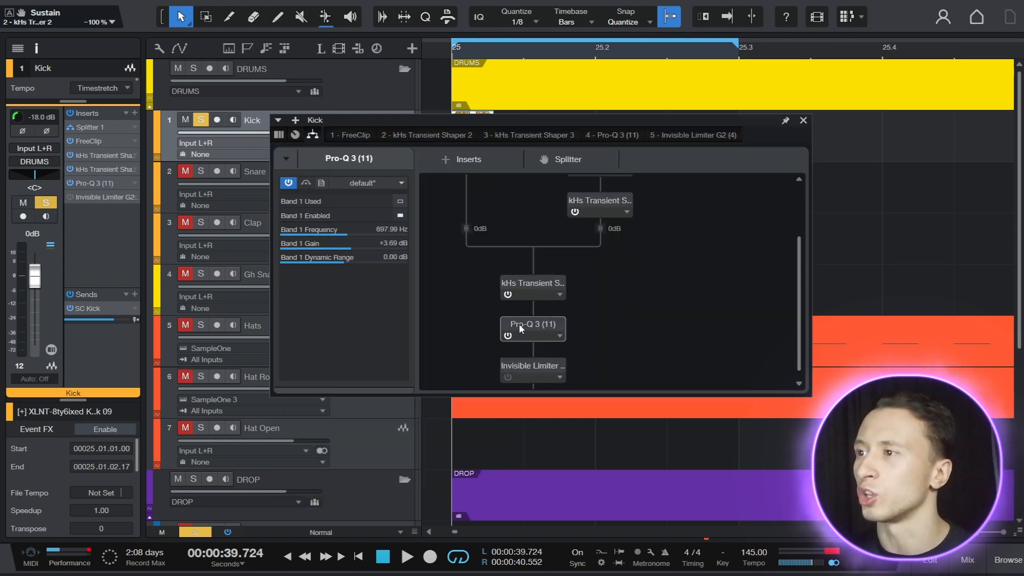
pyautogui.doubleClick(520, 324)
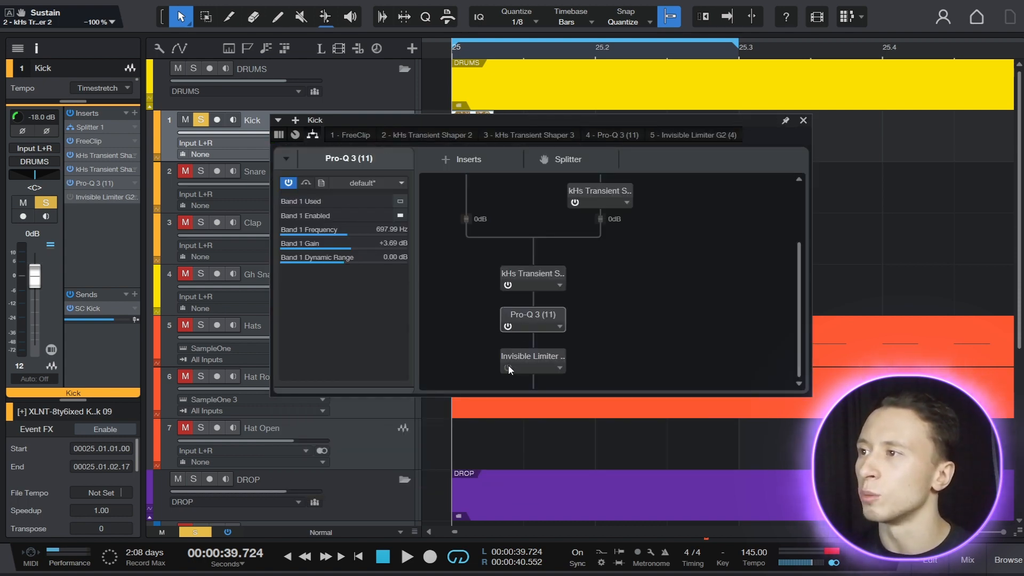
pyautogui.click(508, 368)
pyautogui.doubleClick(524, 356)
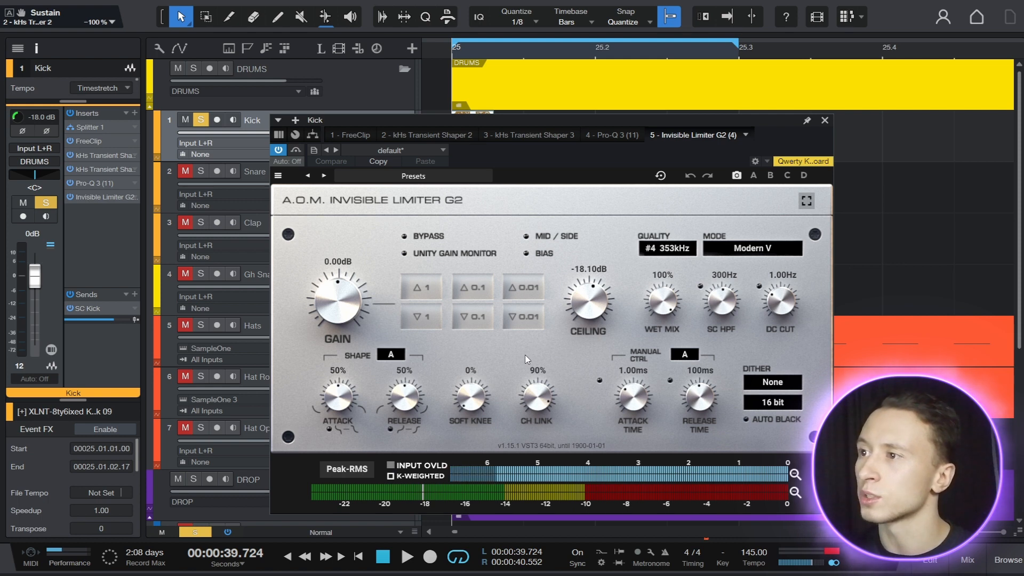
pyautogui.press('Escape')
# - Play the kick with all its inserts bypassed and again with them enabled to compare the sound
pyautogui.click(70, 113)
pyautogui.press('space')
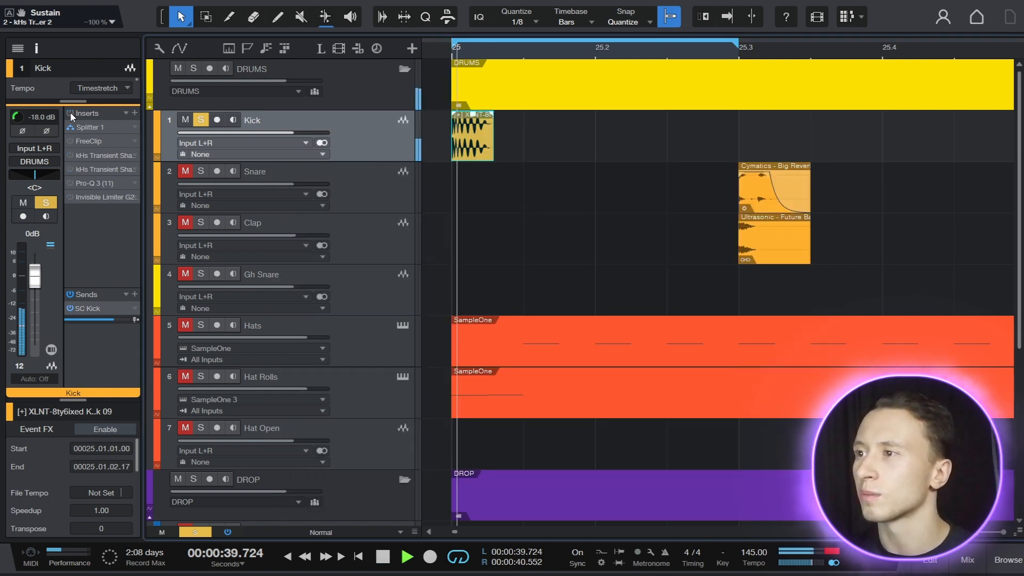
pyautogui.press('space')
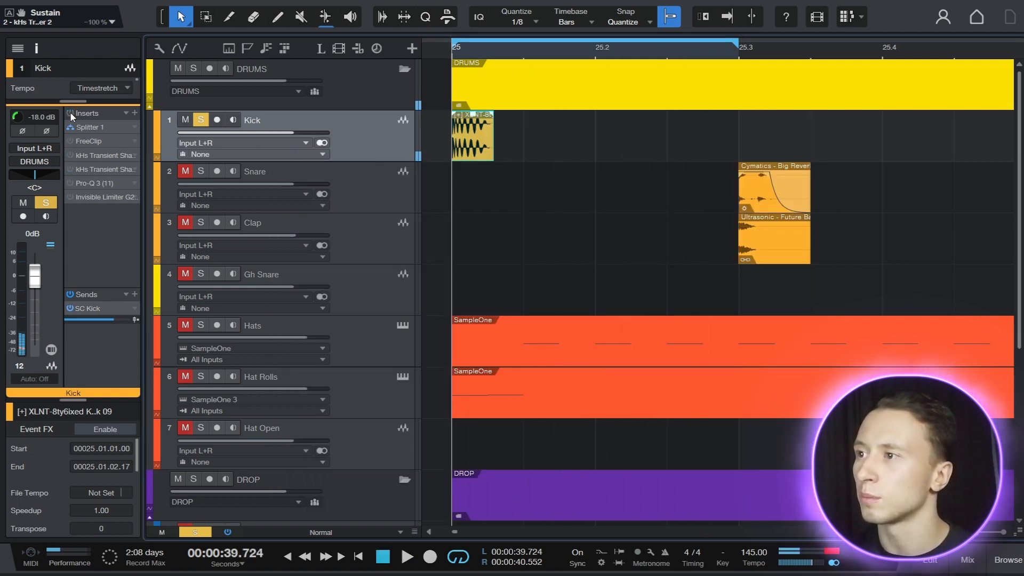
pyautogui.click(71, 113)
pyautogui.press('space')
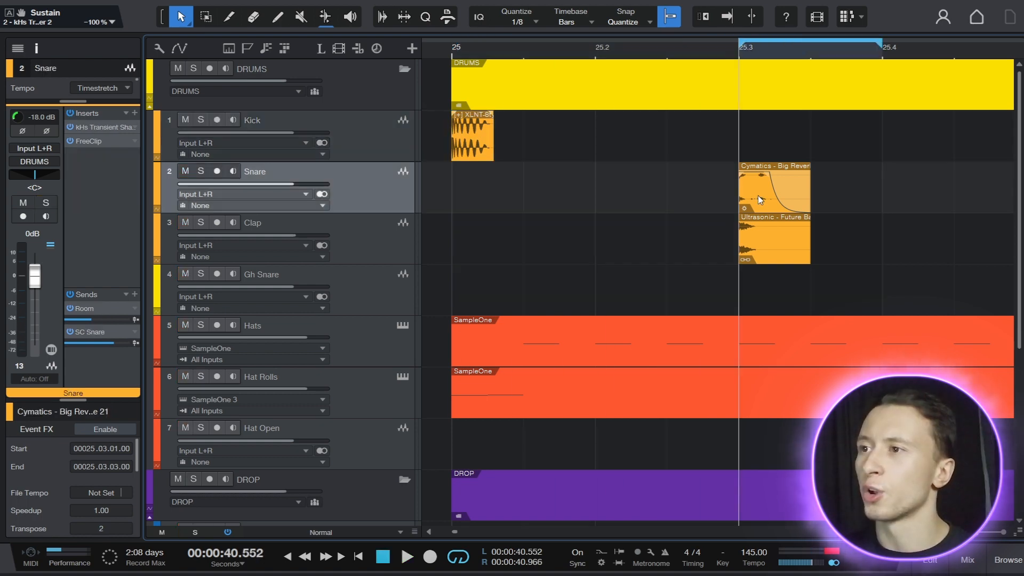
# - Examine the snare event's sample settings and the Snare track's kHs Transient Shaper 7 and FreeClip inserts
pyautogui.rightClick(760, 199)
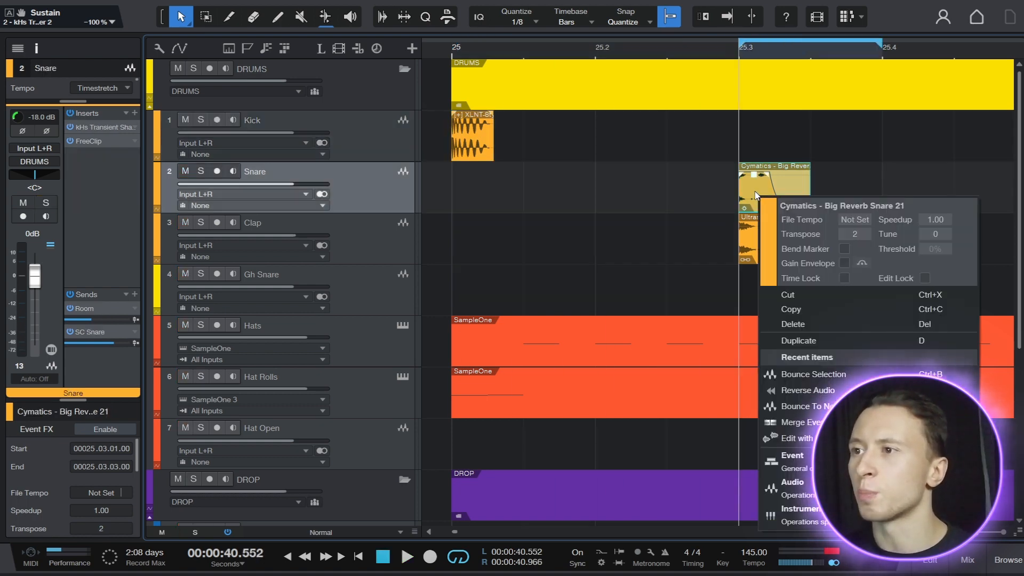
pyautogui.click(754, 189)
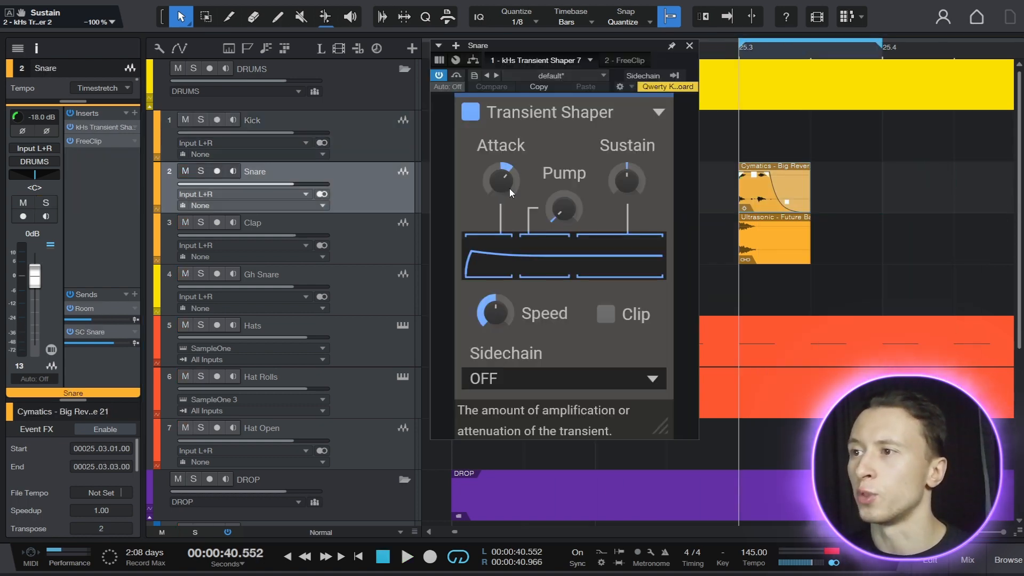
pyautogui.click(629, 59)
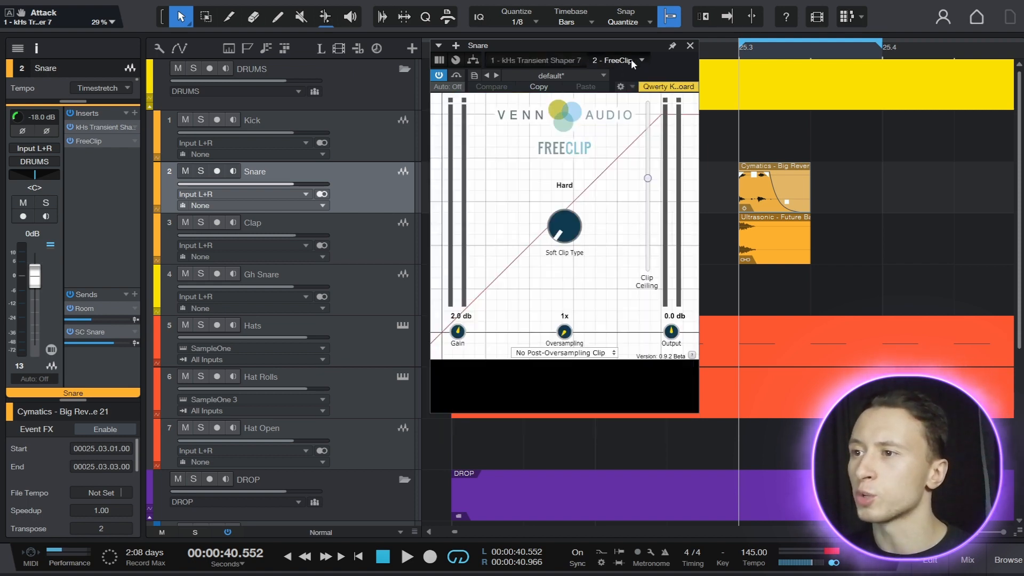
# - Examine VerbSuite Classics and FabFilter Pro-Q 3 on the Snare's Room send channel
pyautogui.doubleClick(96, 305)
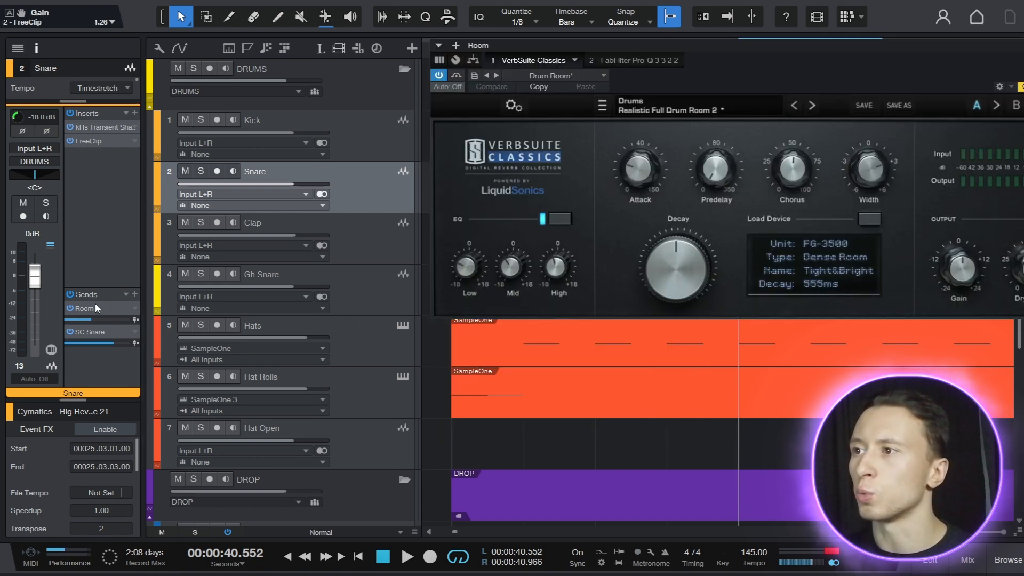
pyautogui.moveTo(782, 62); pyautogui.dragTo(565, 84)
pyautogui.click(405, 95)
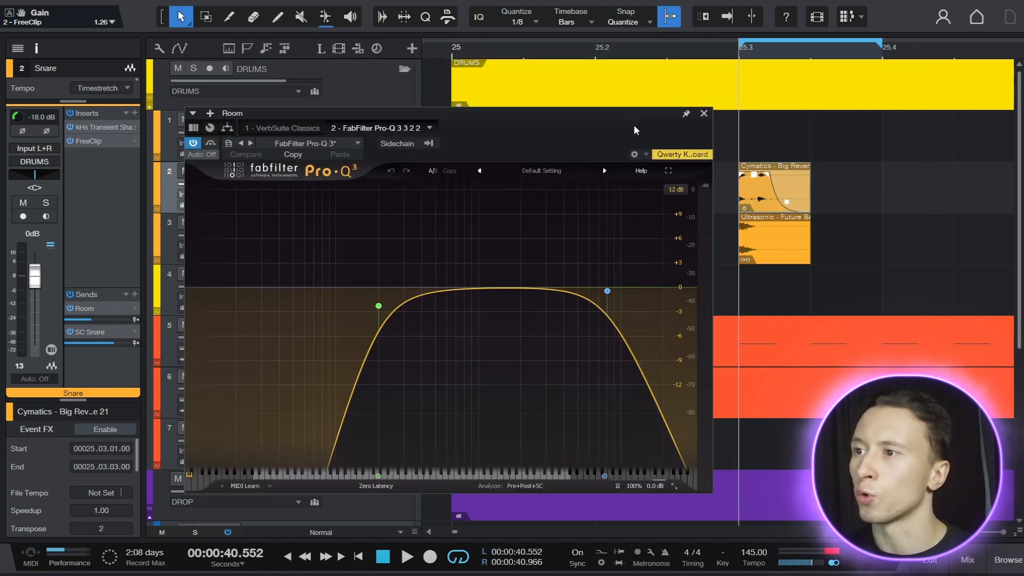
pyautogui.click(703, 114)
# - Audition the Snare and Clap tracks in solo, one at a time and layered together
pyautogui.press('s')
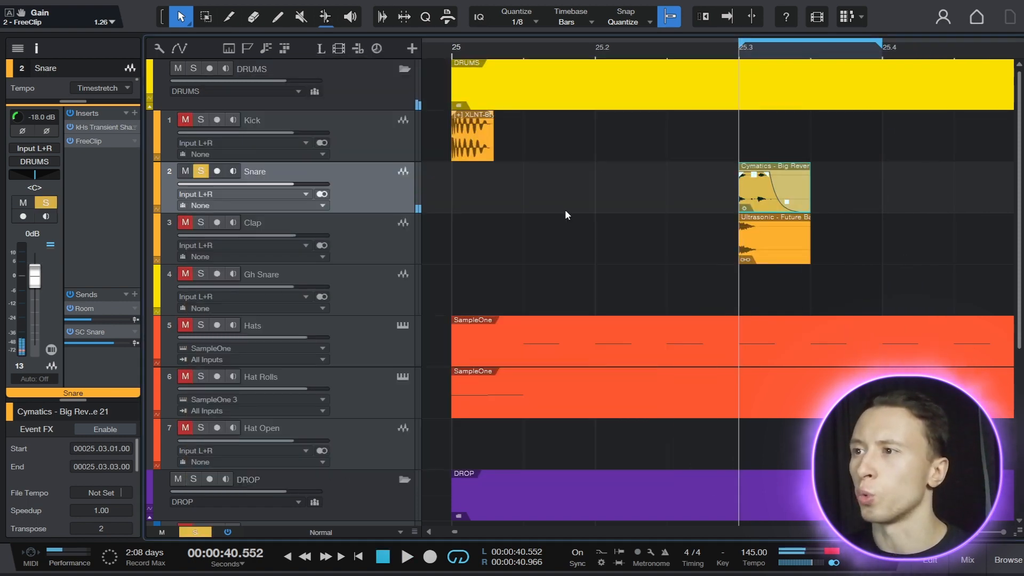
pyautogui.click(201, 222)
pyautogui.click(346, 233)
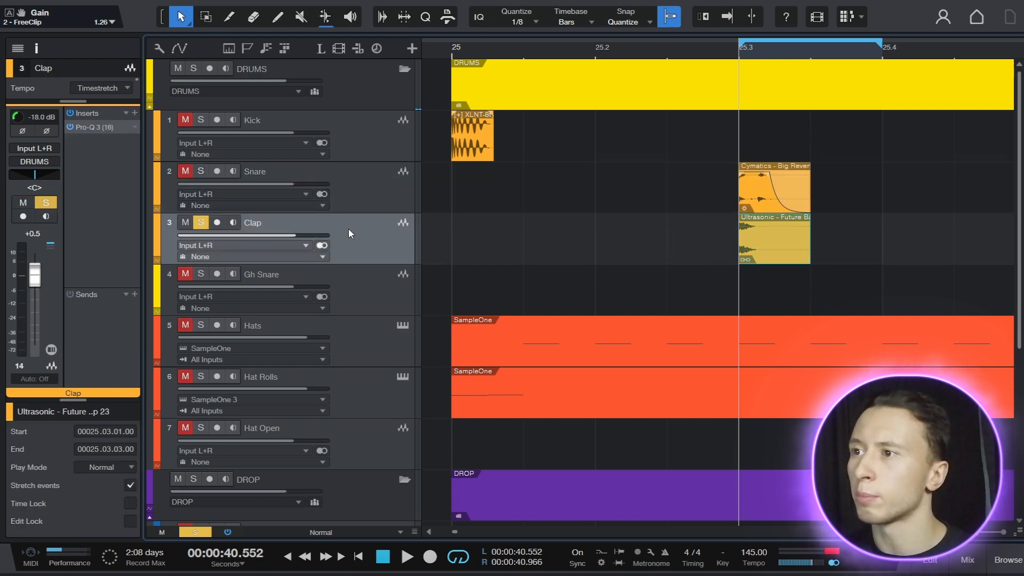
pyautogui.click(201, 171)
pyautogui.press('space')
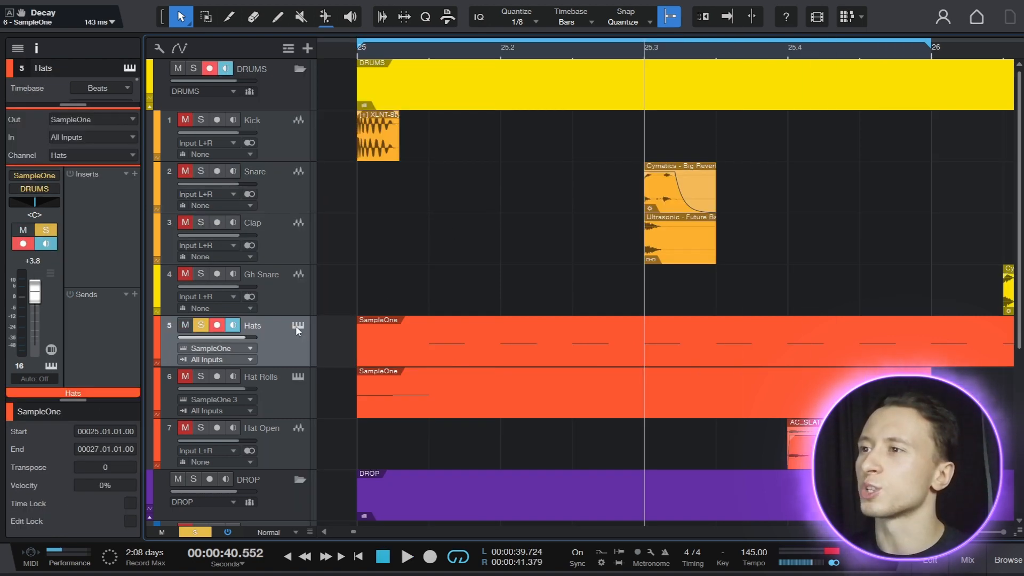
# - Open the Hats track's SampleOne and compare the hi-hat with its Amp section disabled and enabled during playback
pyautogui.click(298, 327)
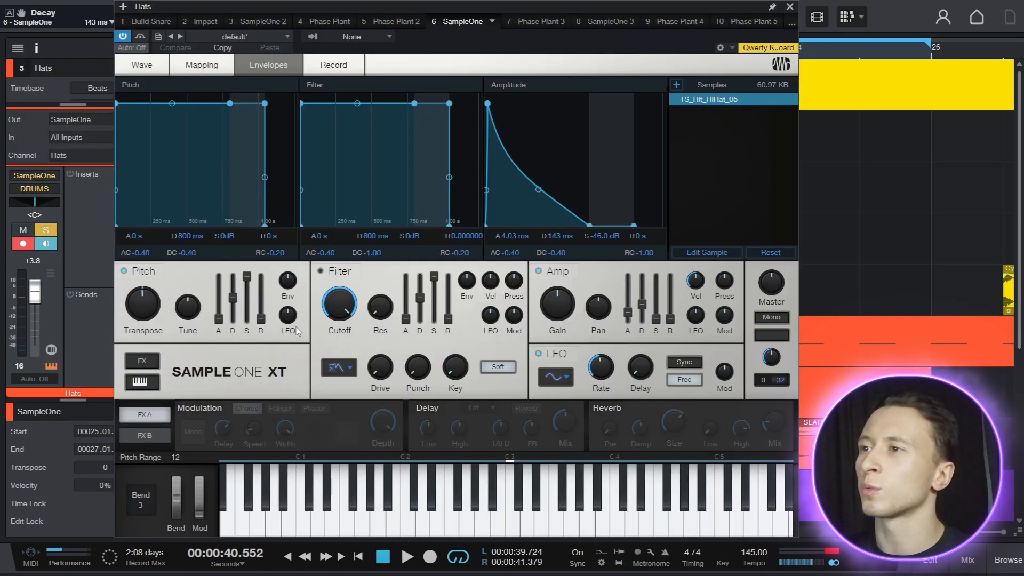
pyautogui.moveTo(630, 317)
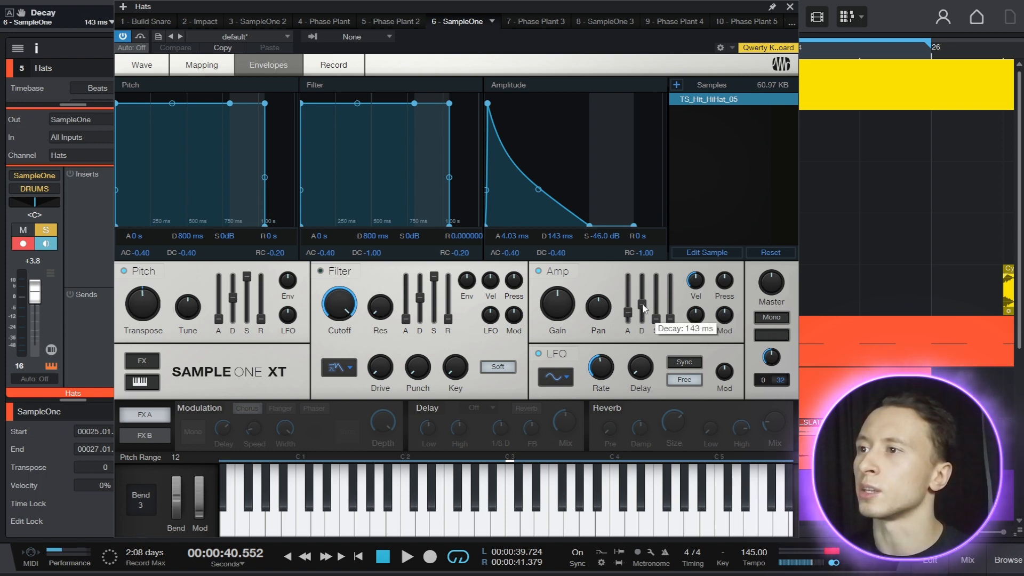
pyautogui.click(538, 272)
pyautogui.press('space')
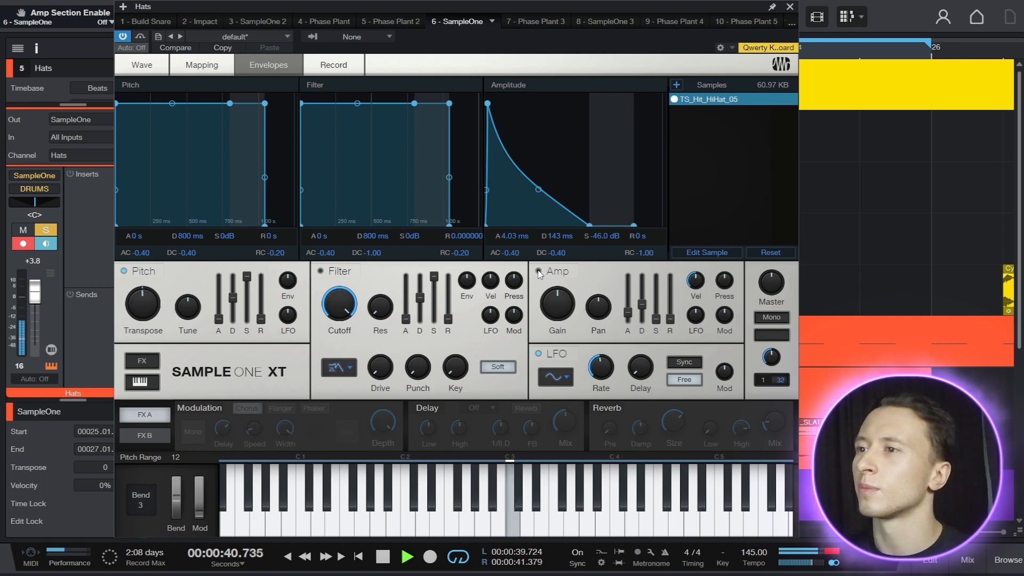
pyautogui.click(539, 272)
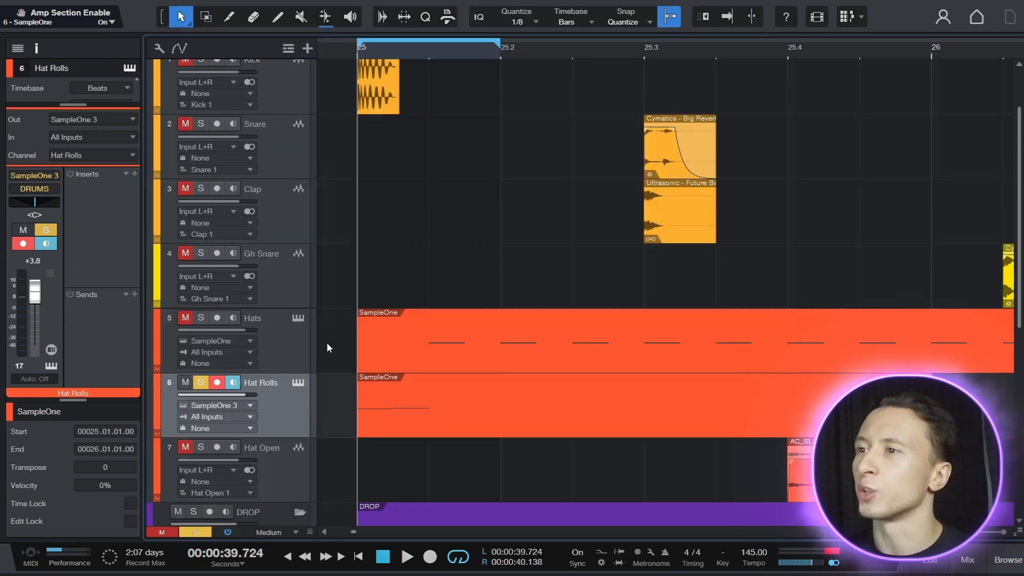
# - Audition the remaining drum tracks, including the ghost snare and the Clank 1 percussion fill, and play the soloed drums together
pyautogui.click(326, 347)
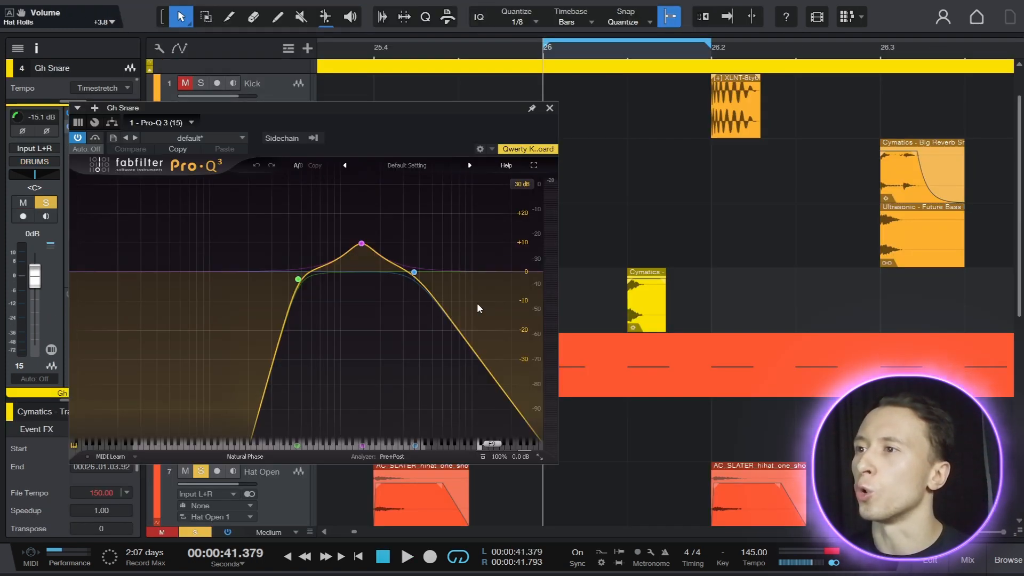
pyautogui.press('space')
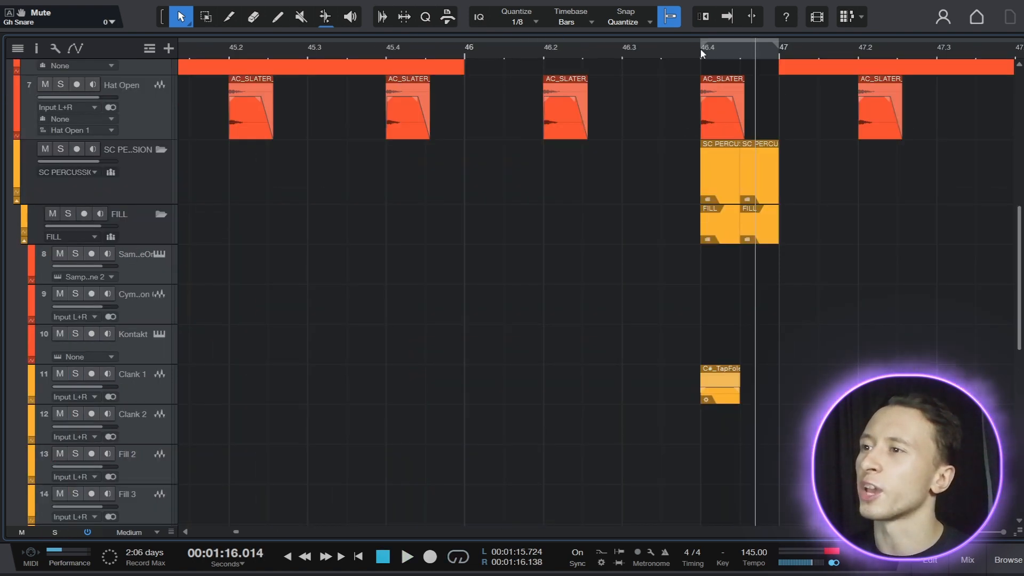
pyautogui.click(75, 373)
pyautogui.press('space')
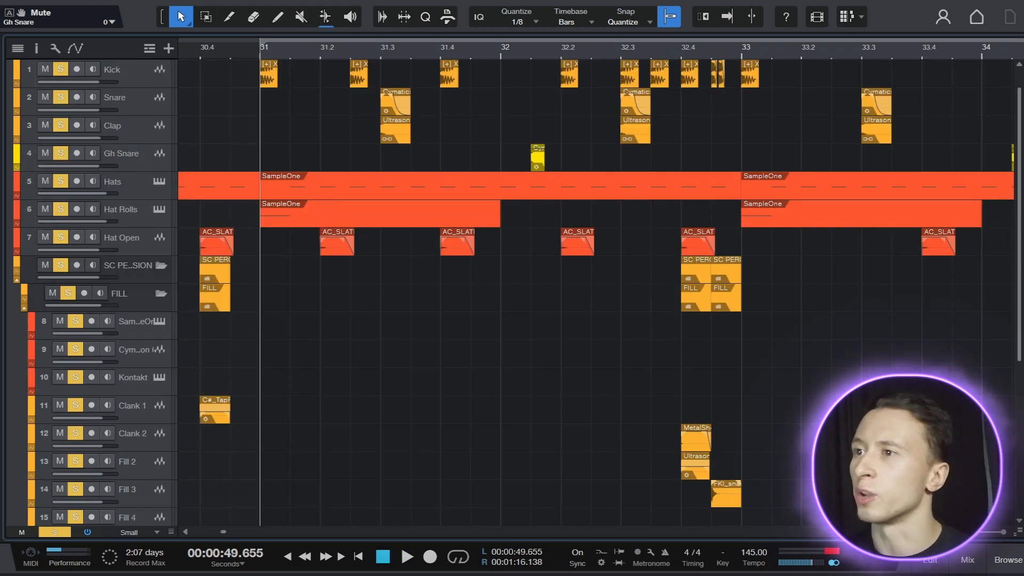
pyautogui.press('space')
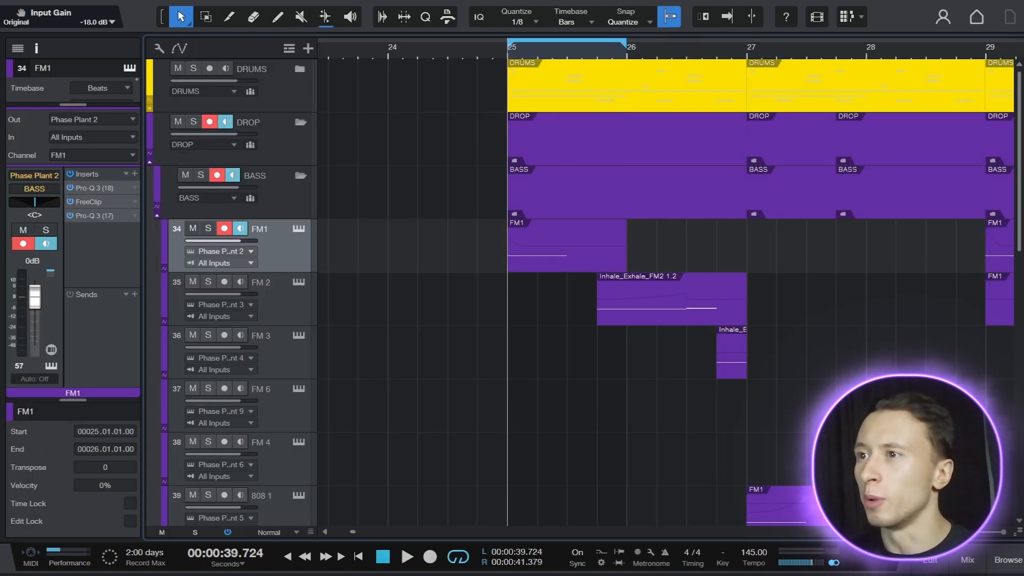
# - Solo the FM1 bass track and play it back
pyautogui.press('s')
pyautogui.press('space')
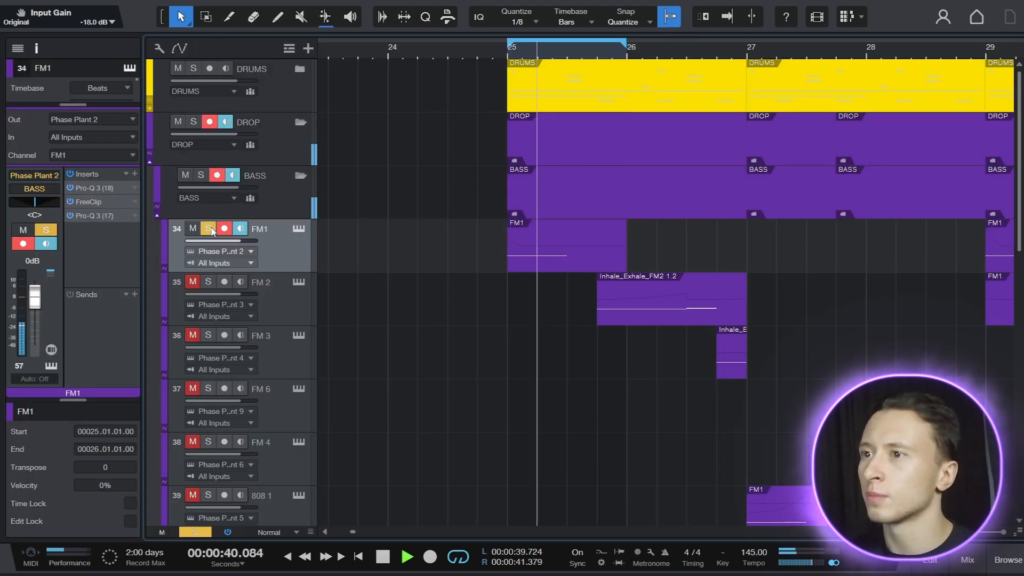
pyautogui.press('space')
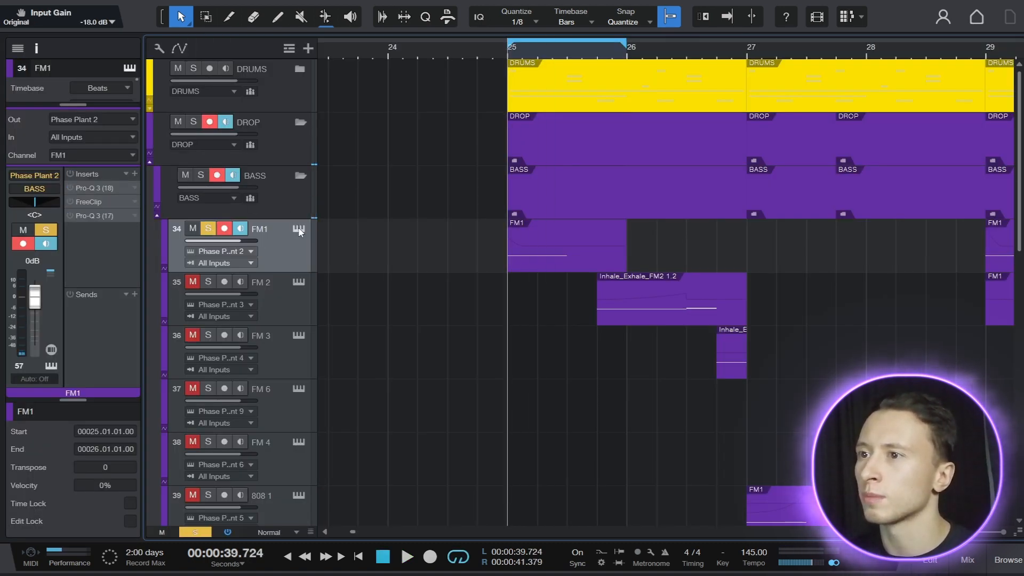
# - Open FM1's Phase Plant, disable Lane 1, and examine the first oscillator's phase modulation and the envelope
pyautogui.click(299, 230)
pyautogui.click(646, 132)
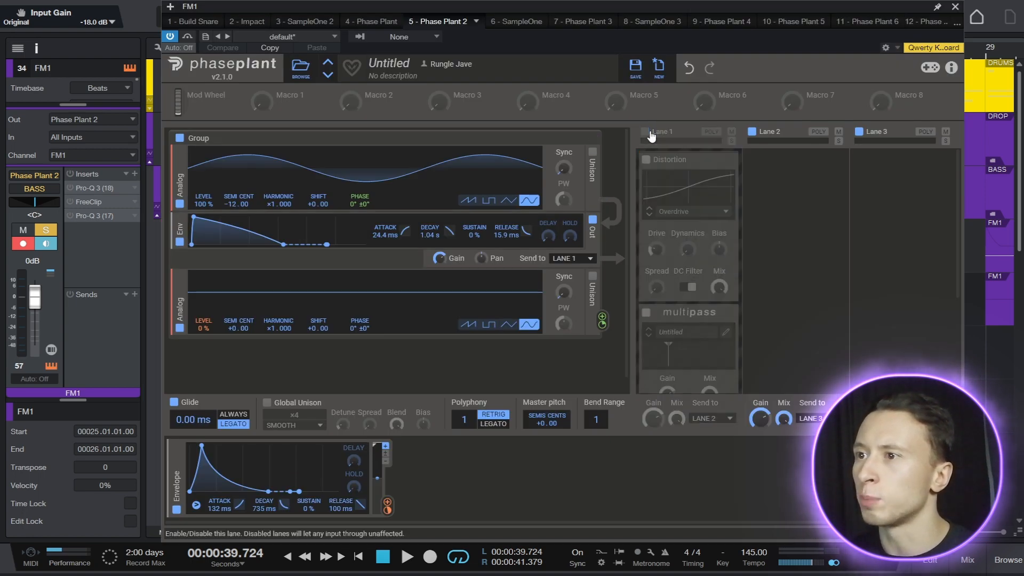
pyautogui.moveTo(603, 324)
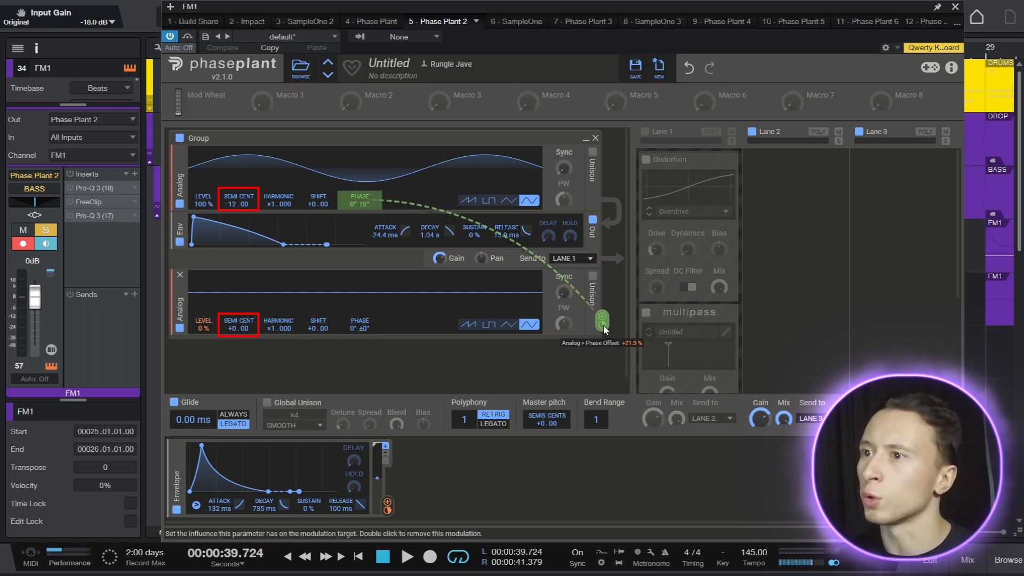
pyautogui.moveTo(389, 512)
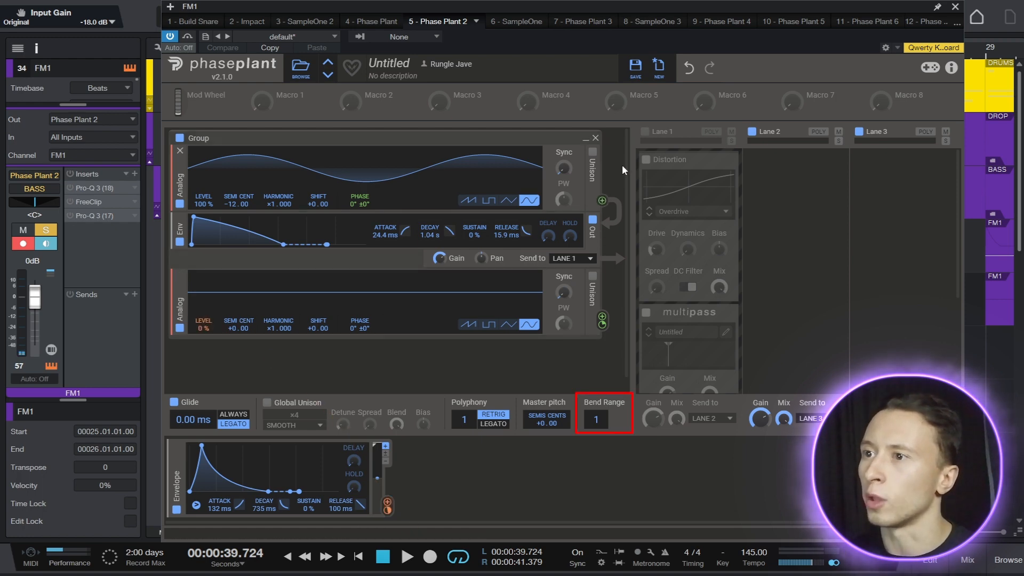
# - Re-enable Lane 1 in FM1's Phase Plant and open its Multipass effect
pyautogui.click(644, 131)
pyautogui.scroll(-2, 725, 242)
pyautogui.click(726, 238)
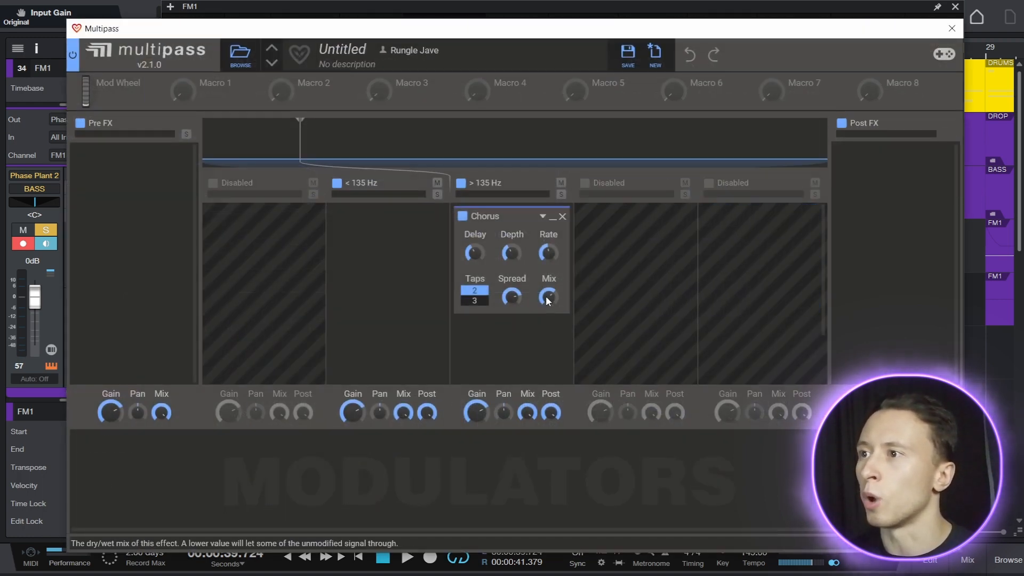
# - Compare the FM1 bass with the Chorus in Multipass's > 135 Hz band disabled and enabled during playback
pyautogui.moveTo(546, 299)
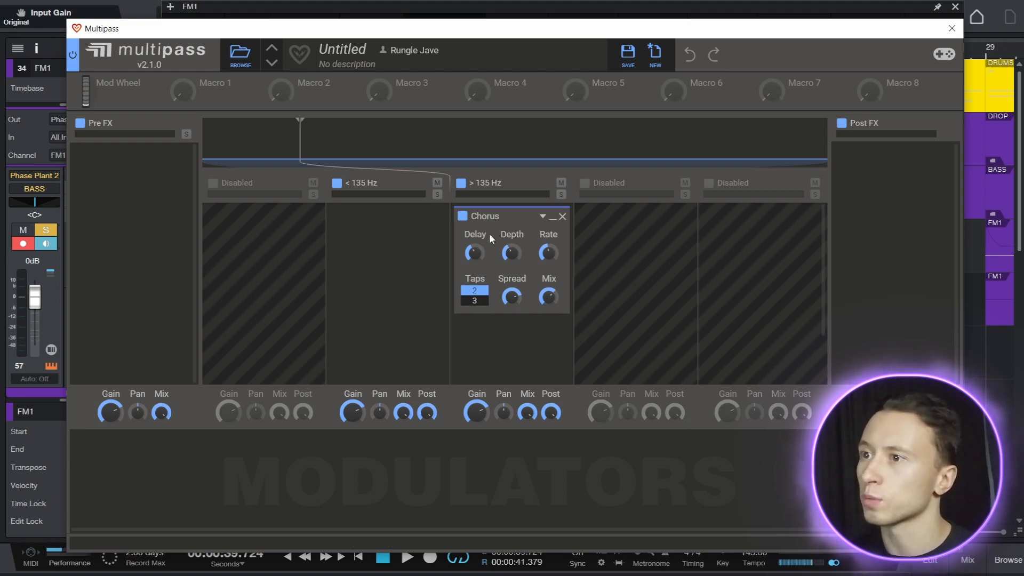
pyautogui.click(462, 216)
pyautogui.press('space')
pyautogui.click(463, 217)
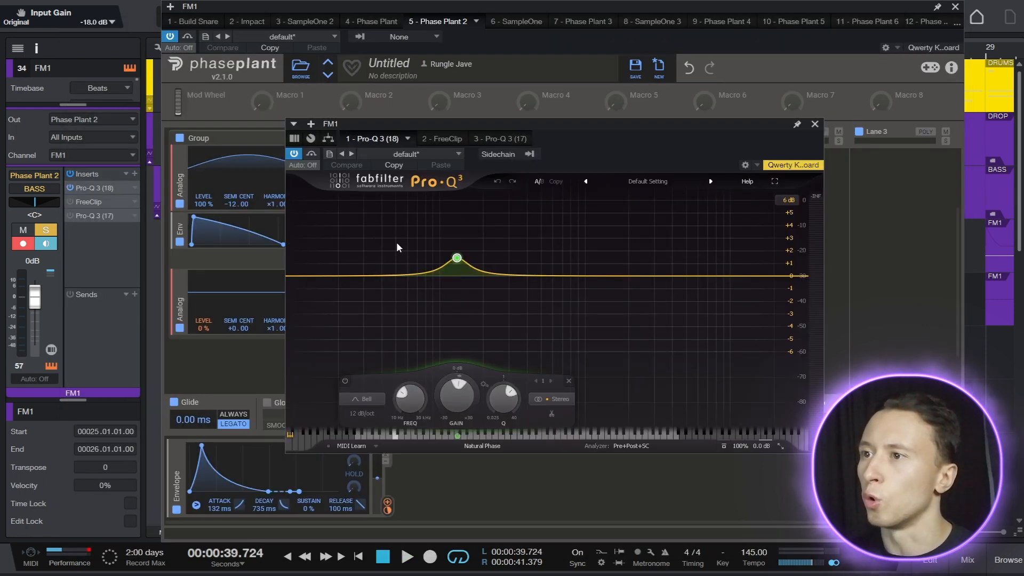
# - Examine FM1's first Pro-Q 3, enable the FreeClip and last Pro-Q 3 inserts, and play the bass
pyautogui.moveTo(457, 262)
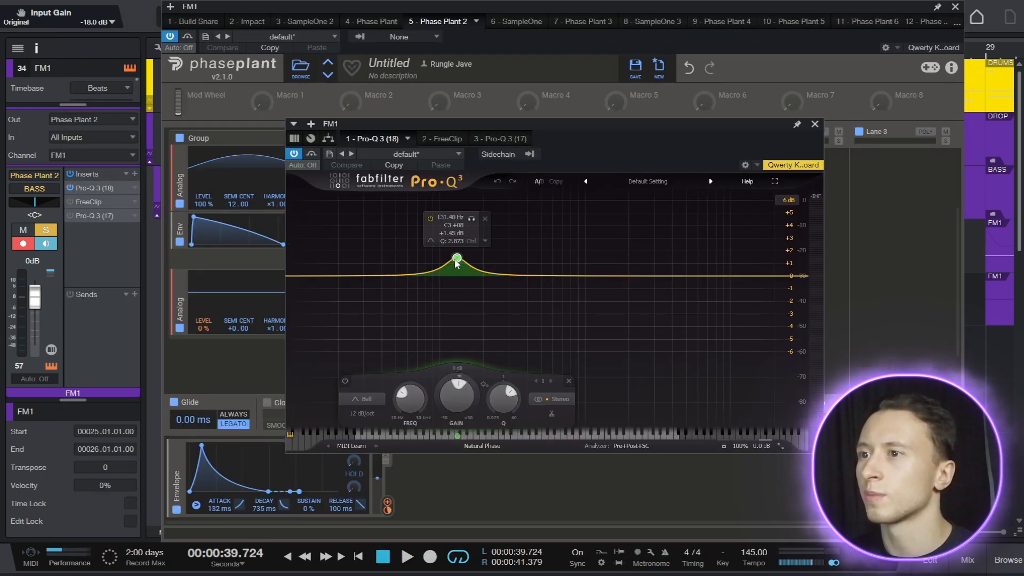
pyautogui.click(94, 202)
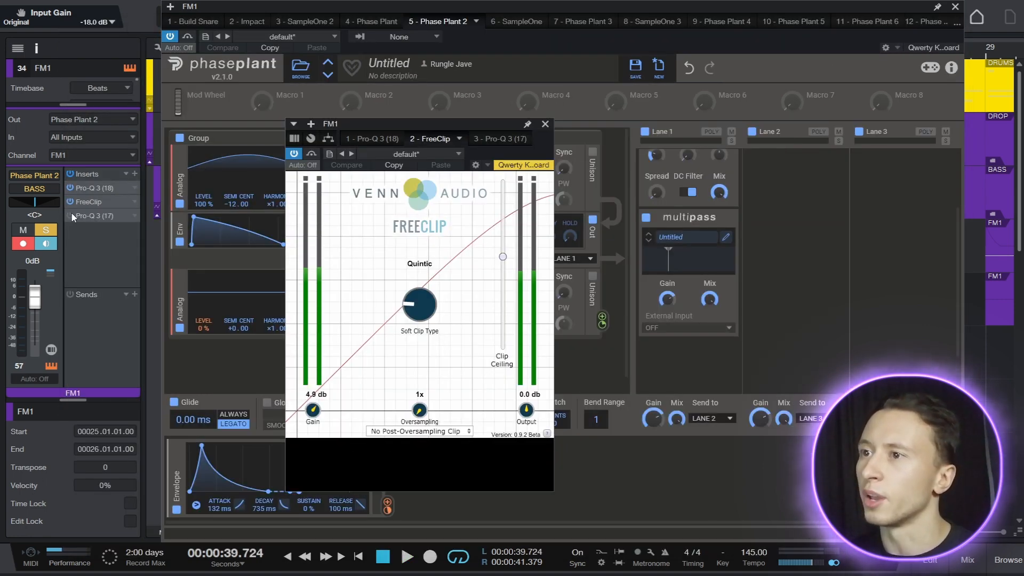
pyautogui.click(73, 217)
pyautogui.press('space')
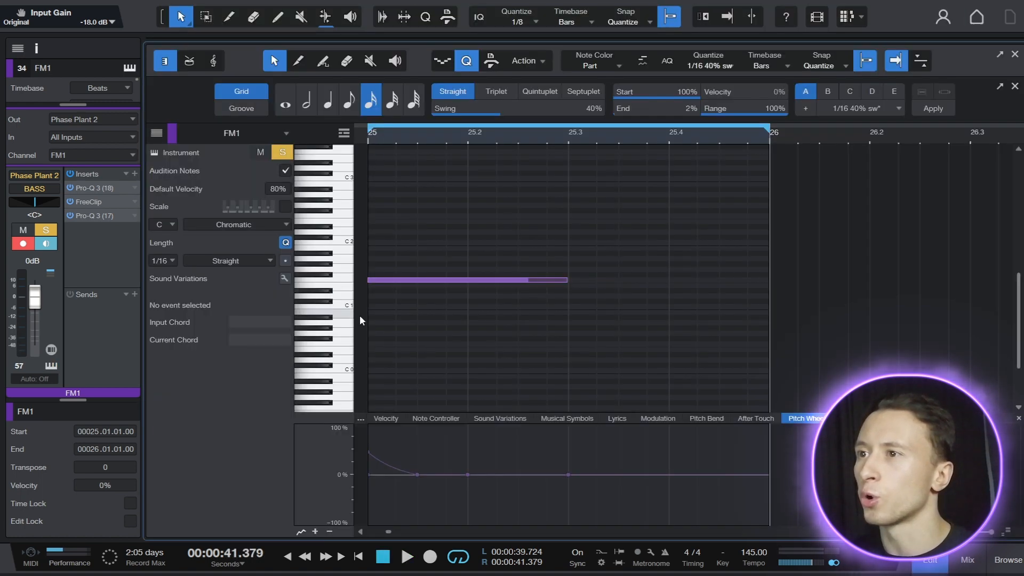
# - Examine the start of FM1's Pitch Wheel curve in the note editor and play the note
pyautogui.doubleClick(369, 457)
pyautogui.press('space')
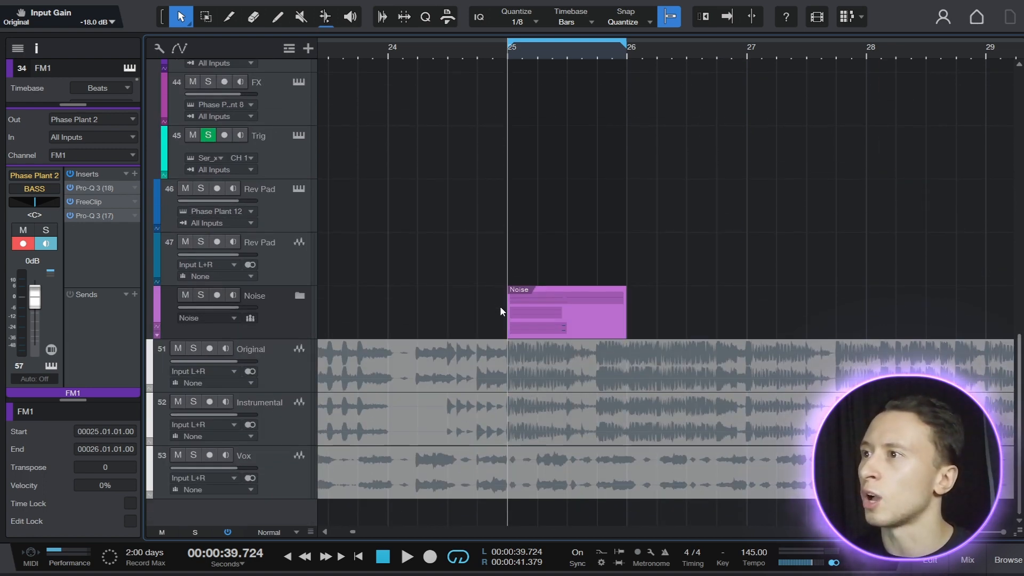
# - Unmute the Instrumental reference event and play its track in solo
pyautogui.press('6')
pyautogui.click(505, 407)
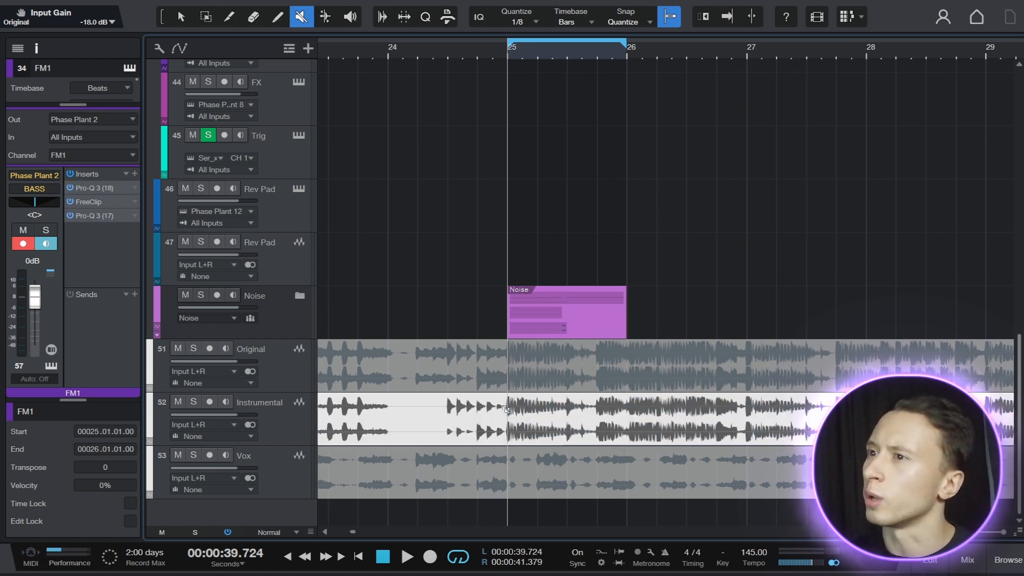
pyautogui.press('1')
pyautogui.click(193, 402)
pyautogui.press('space')
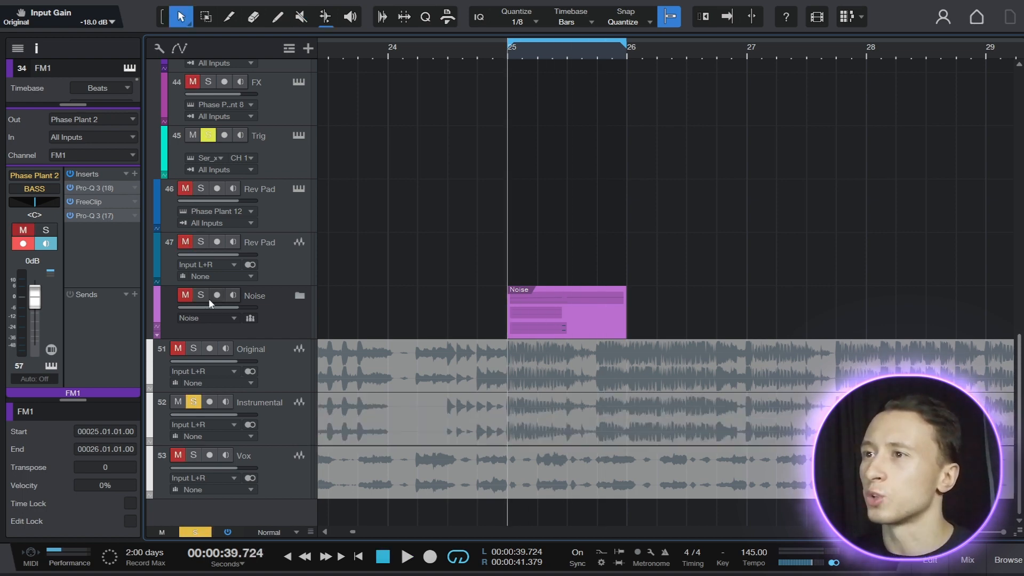
# - Expand the Noise folder and audition its Phase Plant layer, examining the Invisible Limiter and OTT inserts
pyautogui.keyDown('alt'); pyautogui.click(202, 296); pyautogui.keyUp('alt')
pyautogui.click(299, 296)
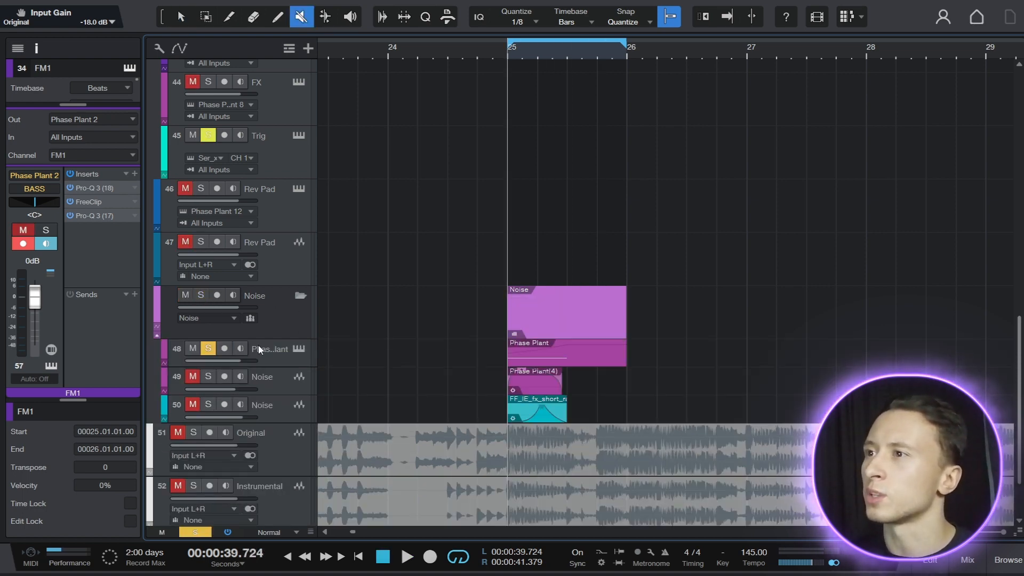
pyautogui.click(298, 349)
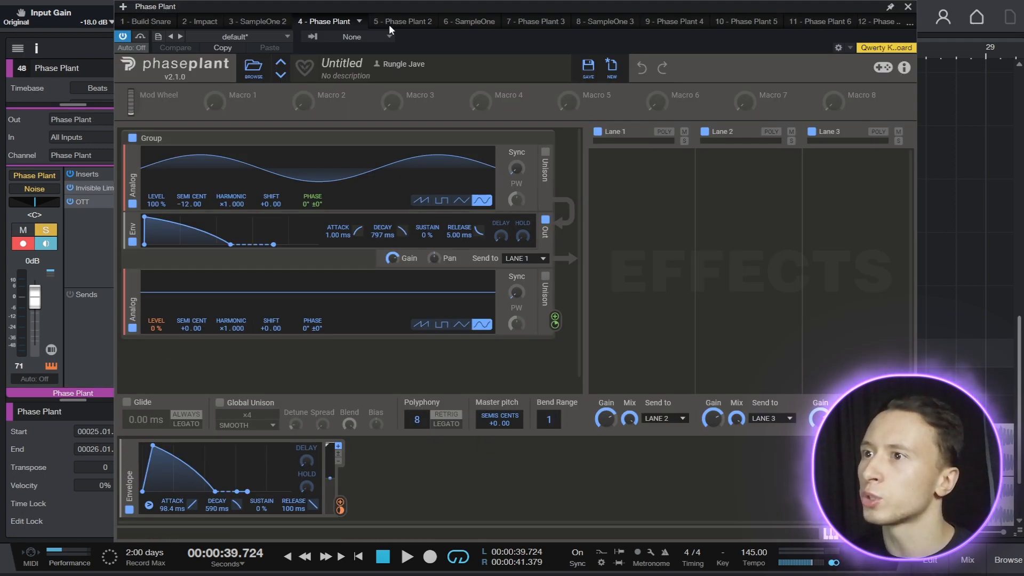
pyautogui.doubleClick(94, 189)
pyautogui.doubleClick(90, 201)
pyautogui.press('space')
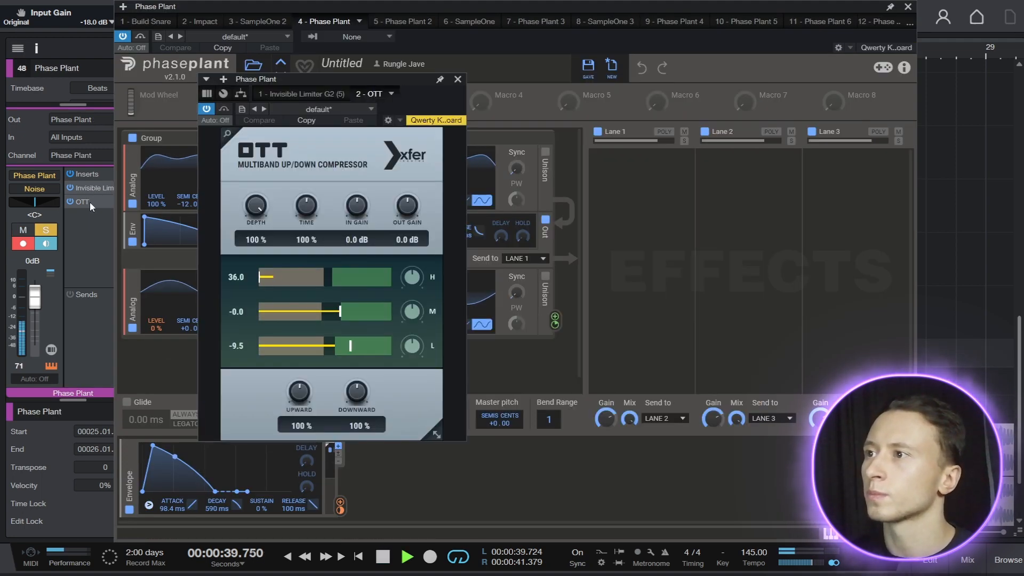
pyautogui.press('space')
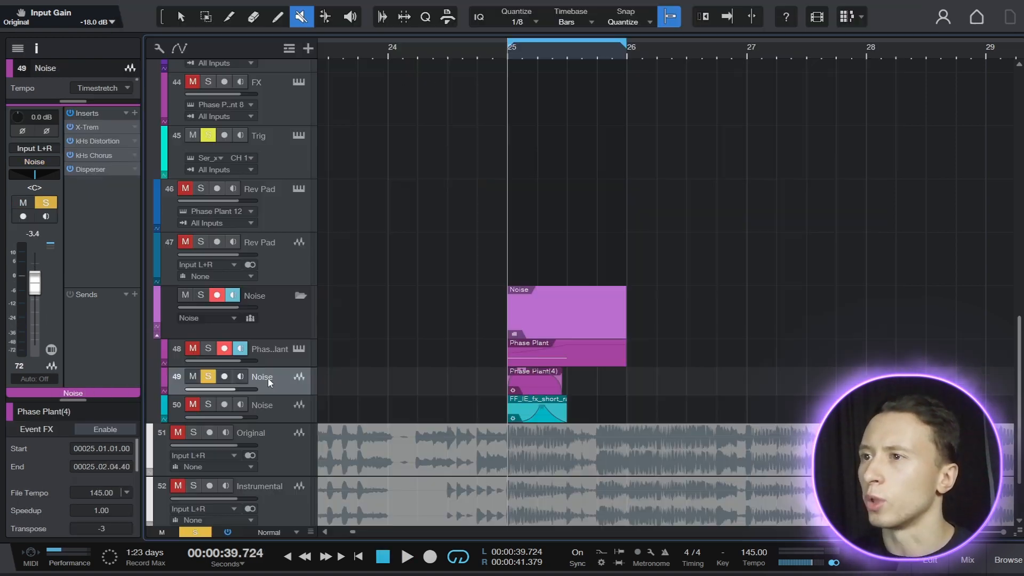
# - Examine the X-Trem, kHs Distortion, kHs Chorus and Disperser inserts on Noise track 49 and audition it
pyautogui.doubleClick(91, 128)
pyautogui.doubleClick(94, 141)
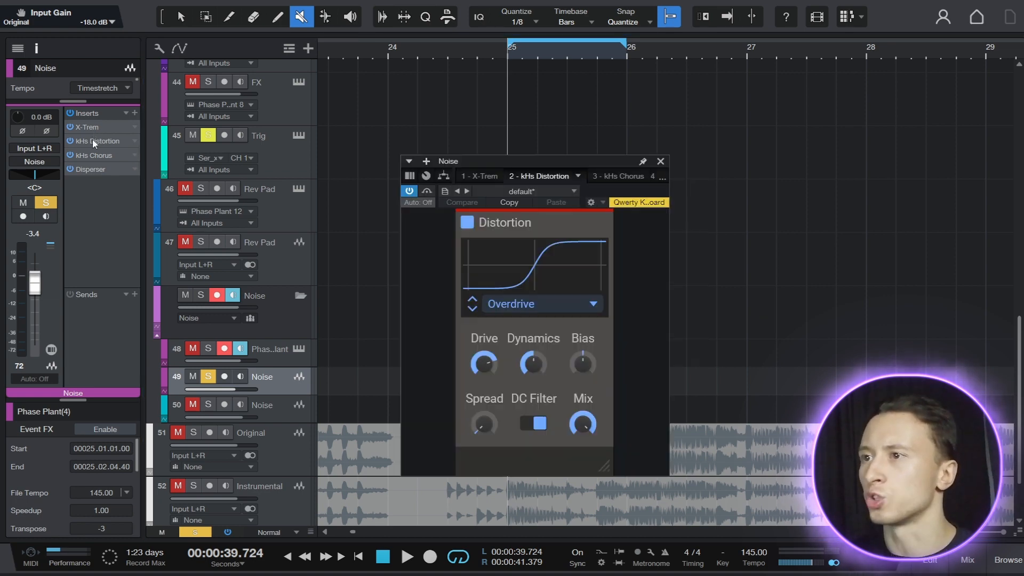
pyautogui.doubleClick(95, 155)
pyautogui.doubleClick(98, 169)
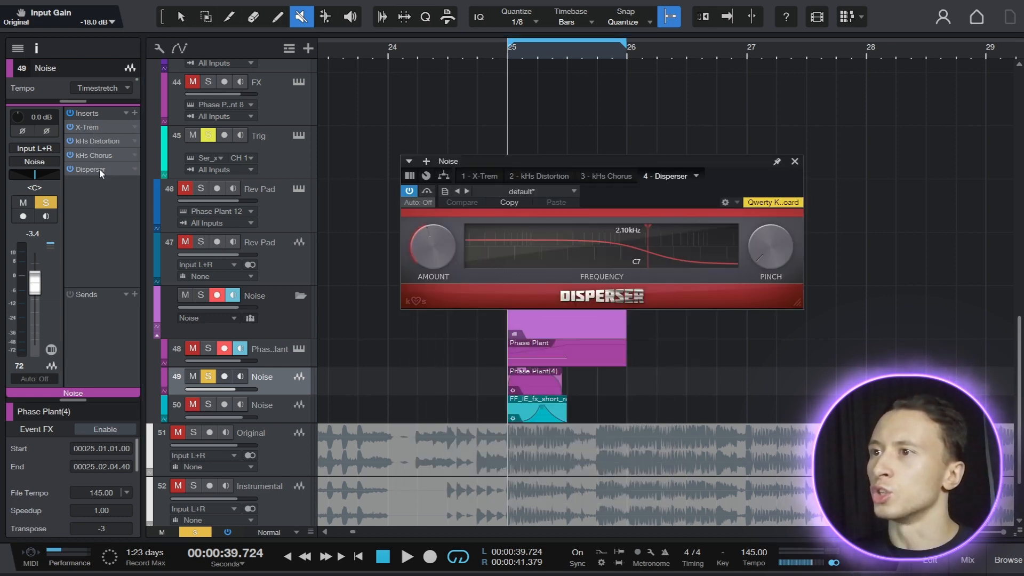
pyautogui.press('space')
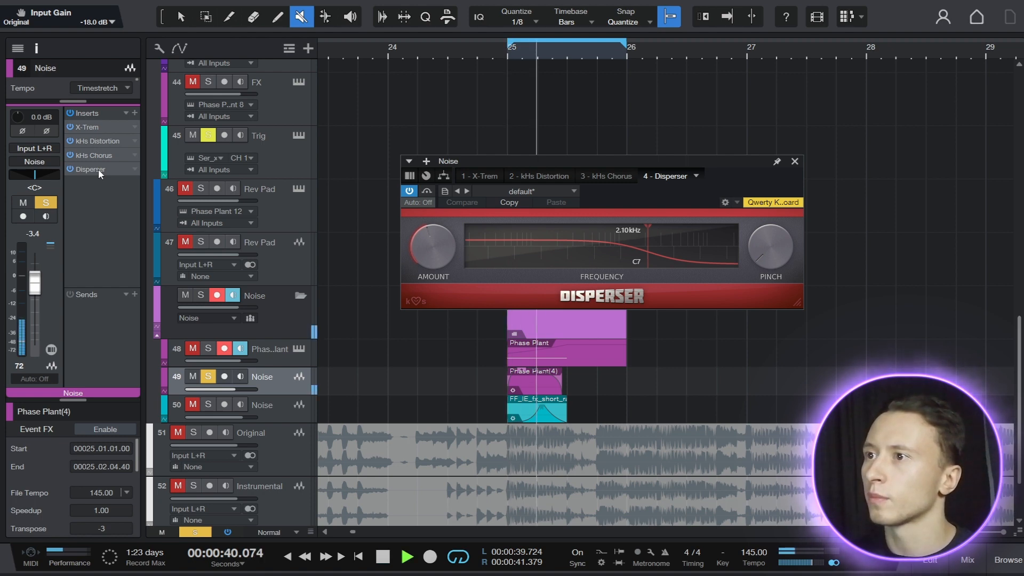
pyautogui.press('space')
# - Solo Noise track 50, examine its OTT insert, and audition the rattle sample
pyautogui.click(210, 406)
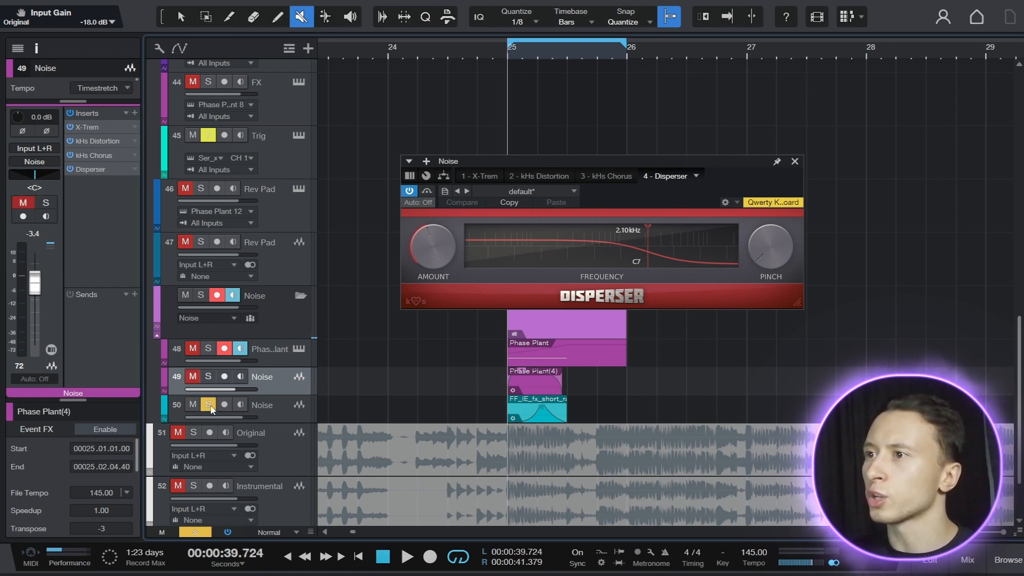
pyautogui.click(263, 402)
pyautogui.doubleClick(92, 142)
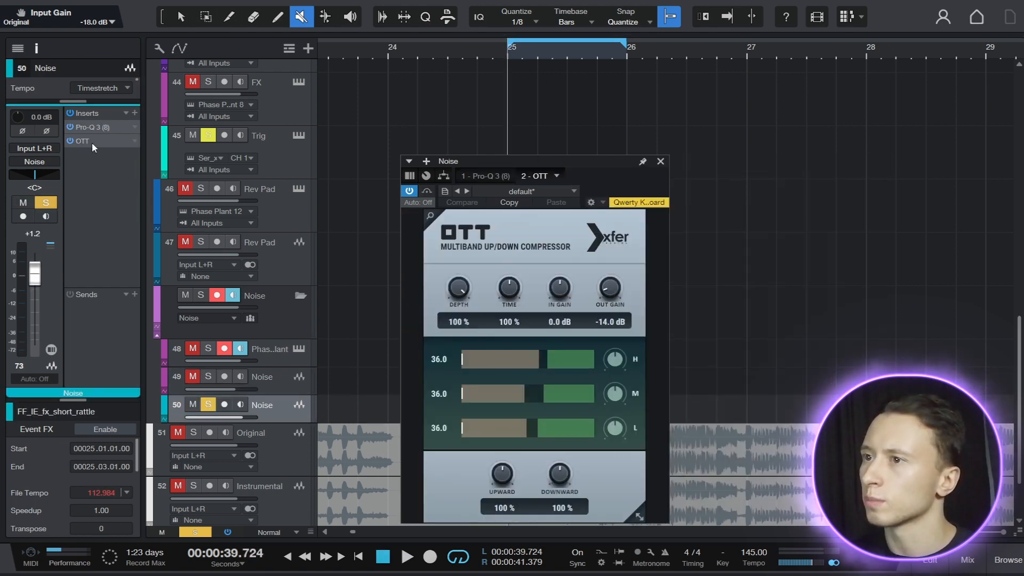
pyautogui.click(92, 142)
pyautogui.press('space')
pyautogui.press('space')
# - Solo the whole Noise folder and play its three layers together
pyautogui.click(201, 296)
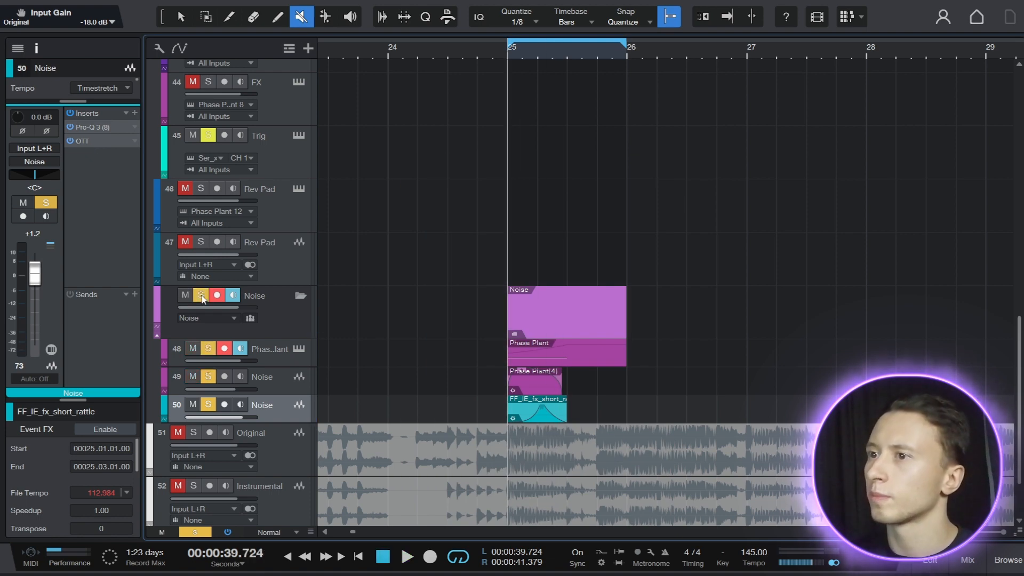
pyautogui.press('1')
pyautogui.press('space')
pyautogui.press('space')
# - Audition the soloed FM 2 bass track with its Phase Plant open
pyautogui.scroll(10, 538, 347)
pyautogui.press('space')
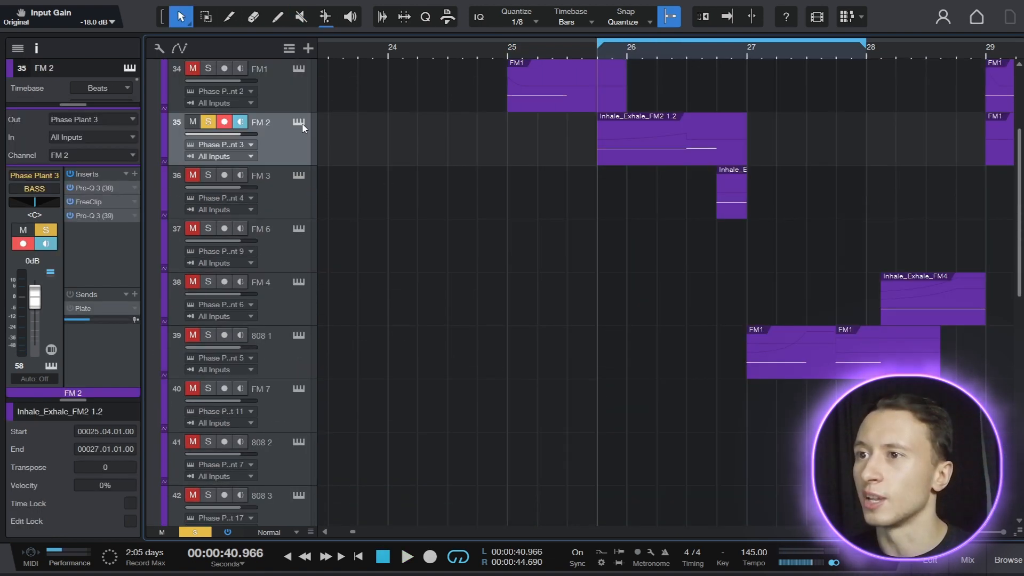
pyautogui.click(298, 121)
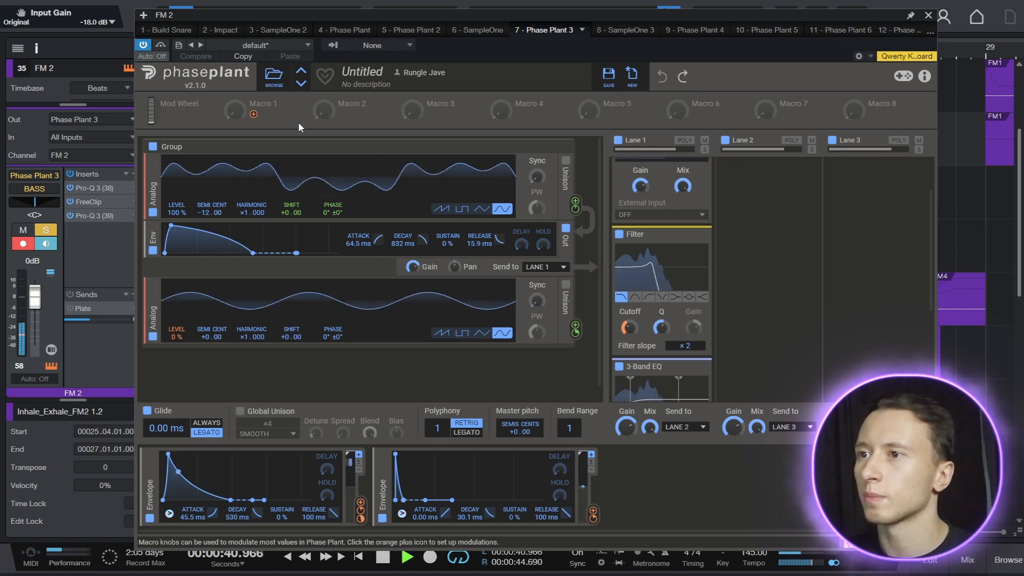
pyautogui.press('space')
# - Compare FM 2 during playback with the first Analog oscillator's frequency modulation removed and restored
pyautogui.moveTo(575, 334)
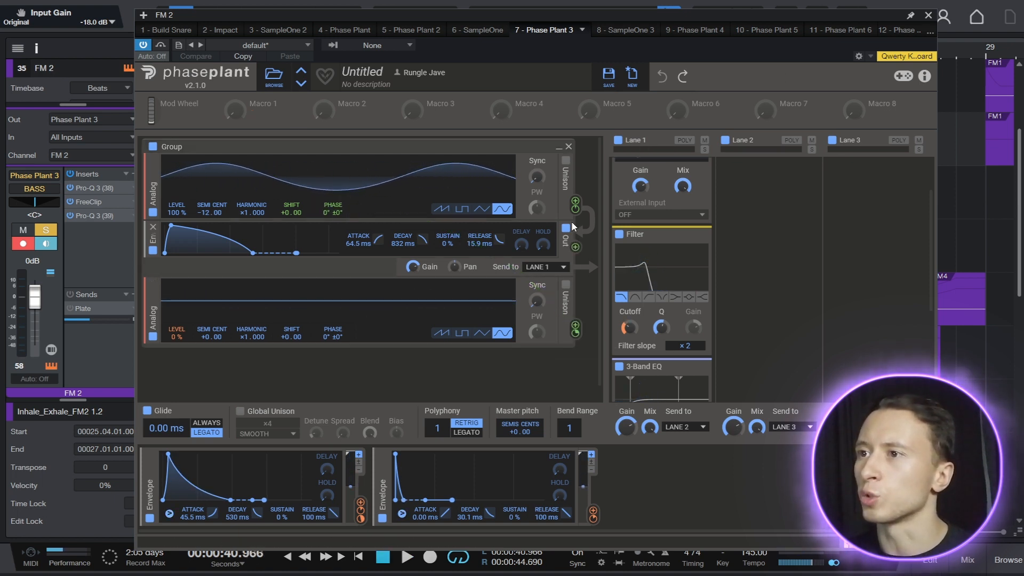
pyautogui.moveTo(575, 213)
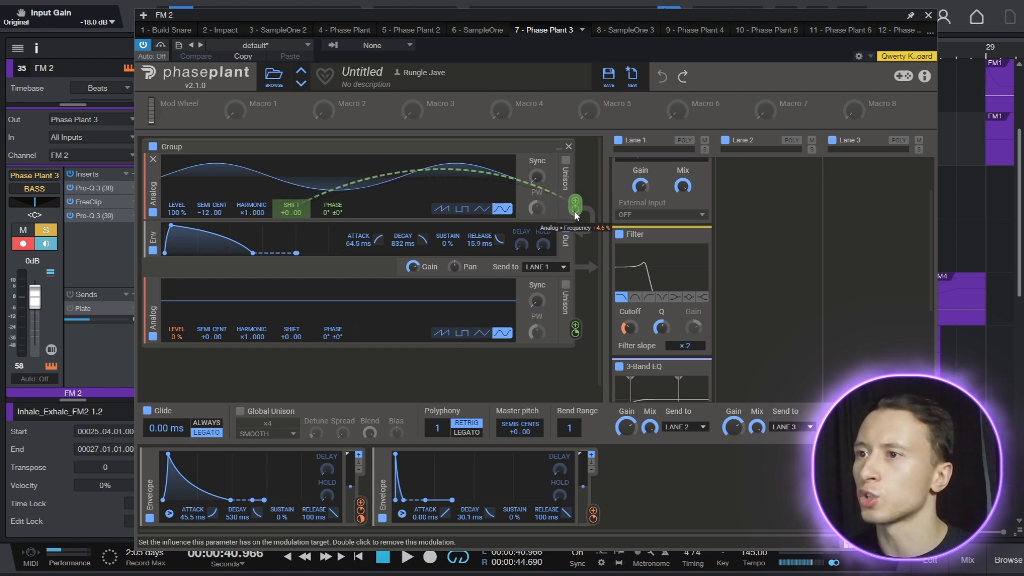
pyautogui.press('space')
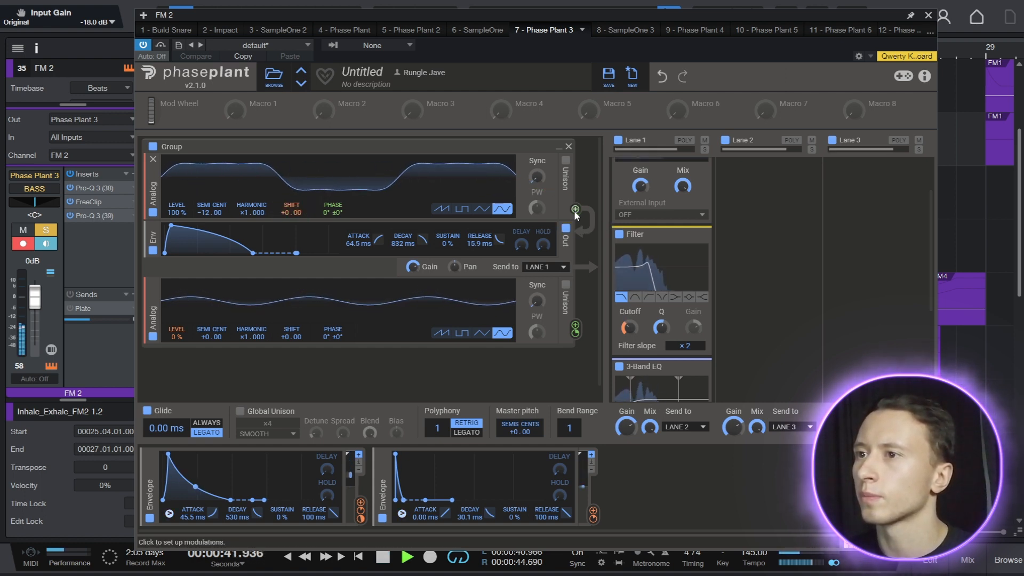
pyautogui.hotkey('ctrl', 'z')
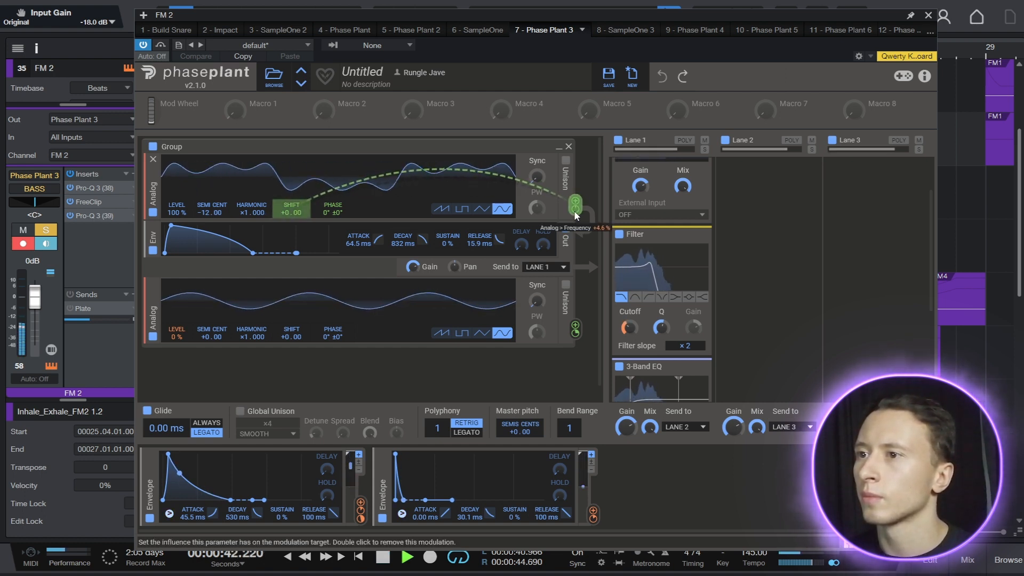
pyautogui.press('space')
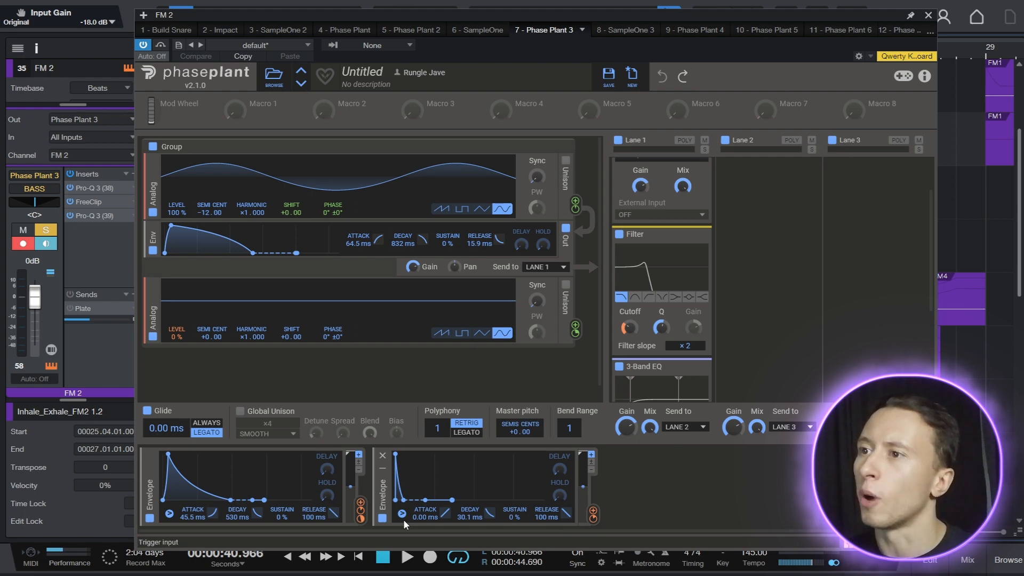
# - Compare FM 2 during playback with the second envelope disabled, and turn that envelope back on
pyautogui.click(383, 519)
pyautogui.press('space')
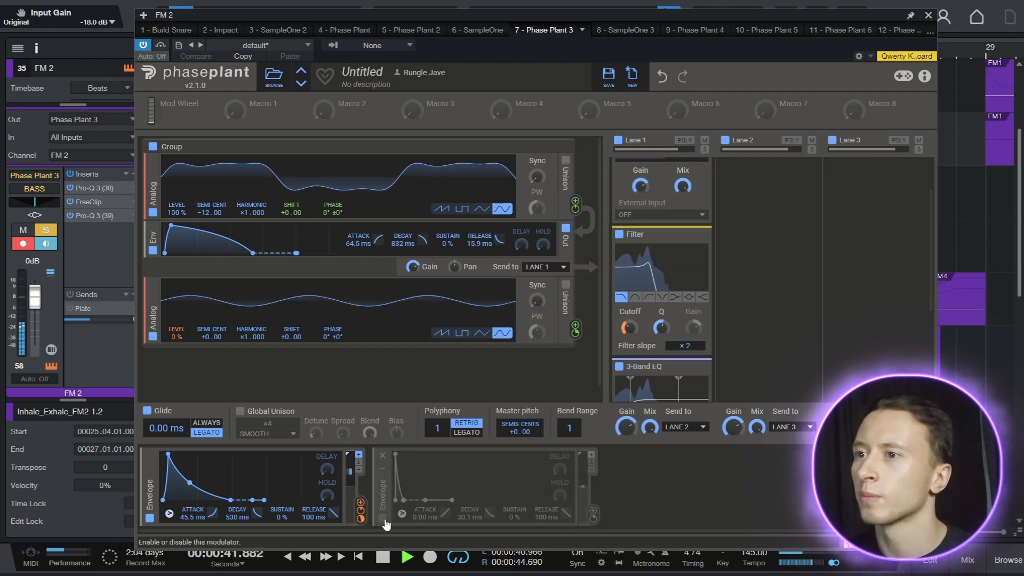
pyautogui.click(382, 518)
pyautogui.press('space')
# - Examine FM 2's Lane 1 effects, including the Multipass band effects, the Filter and the 3-Band EQ
pyautogui.scroll(2, 704, 190)
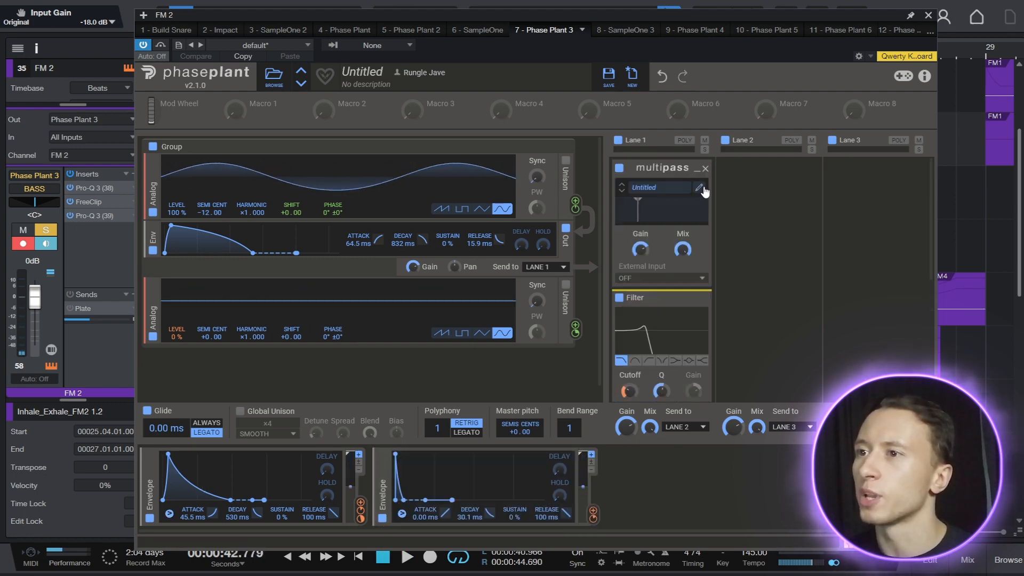
pyautogui.click(699, 187)
pyautogui.scroll(-2, 564, 246)
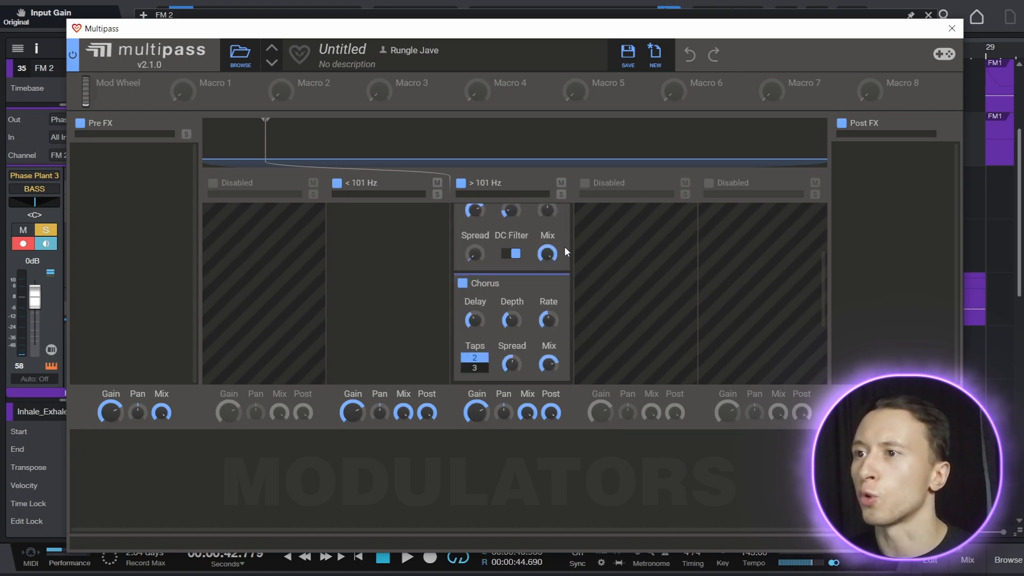
pyautogui.scroll(2, 564, 248)
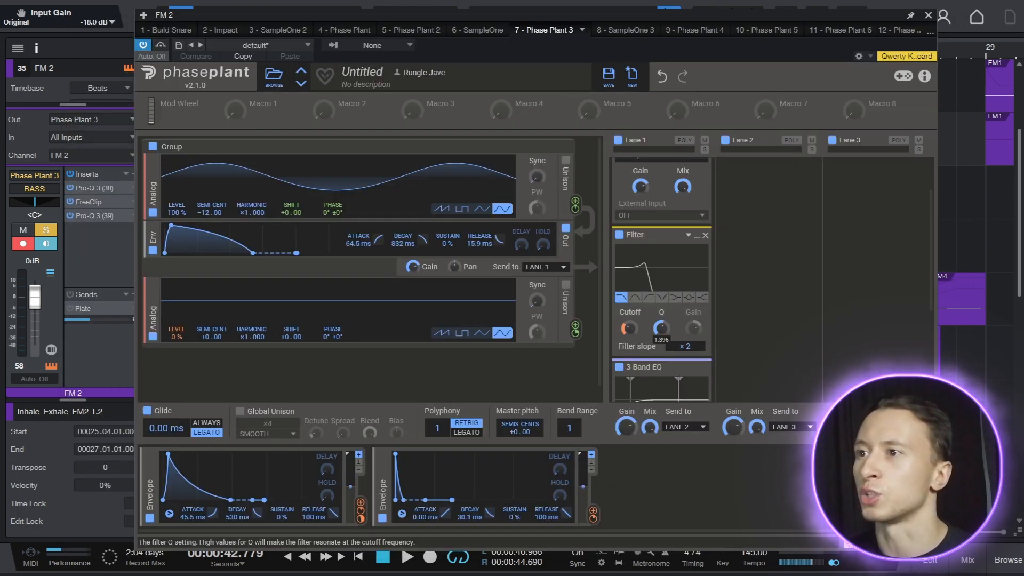
pyautogui.scroll(-2, 660, 334)
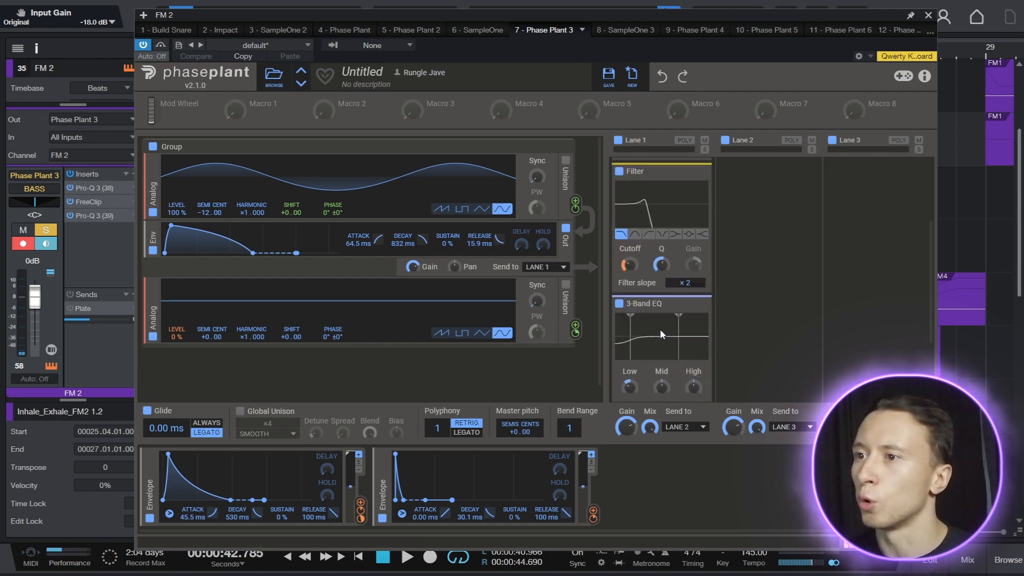
pyautogui.scroll(-2, 651, 353)
# - Examine FM 2's Pro-Q 3 and FreeClip inserts, and review its Inhale_Exhale_FM2 1.2 clip's notes and pitch wheel curve
pyautogui.click(95, 188)
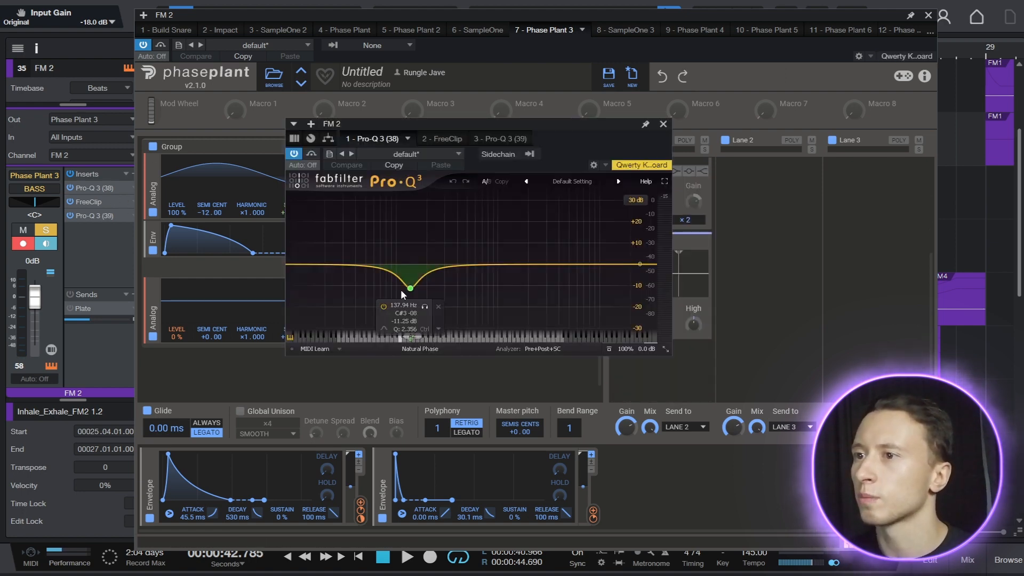
pyautogui.click(84, 203)
pyautogui.click(91, 216)
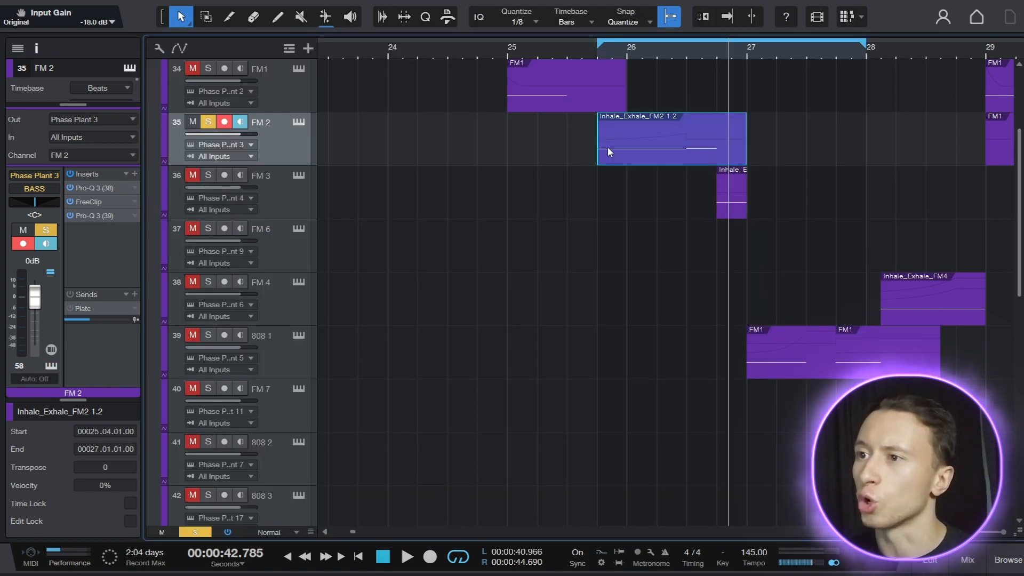
pyautogui.doubleClick(607, 146)
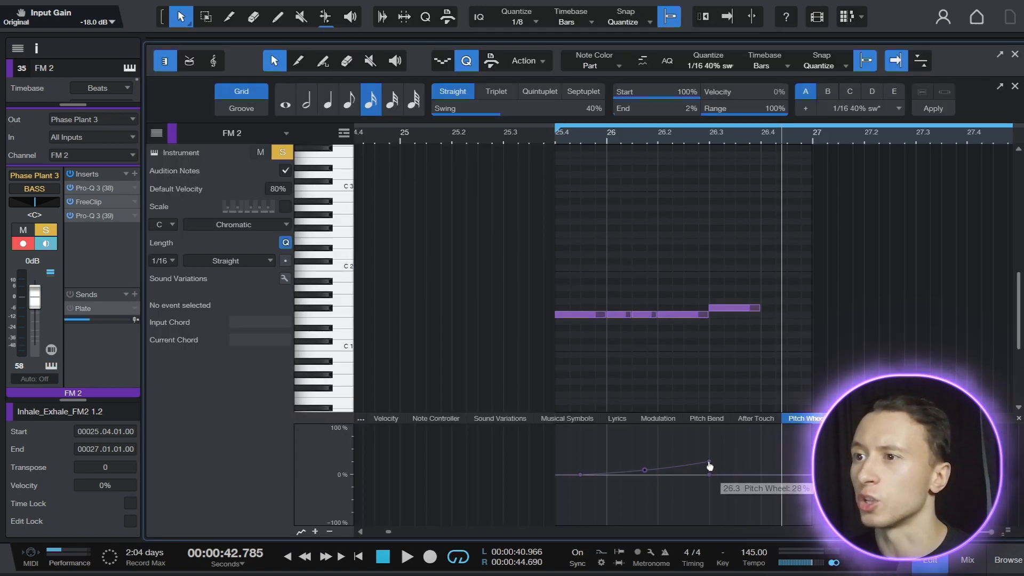
pyautogui.press('space')
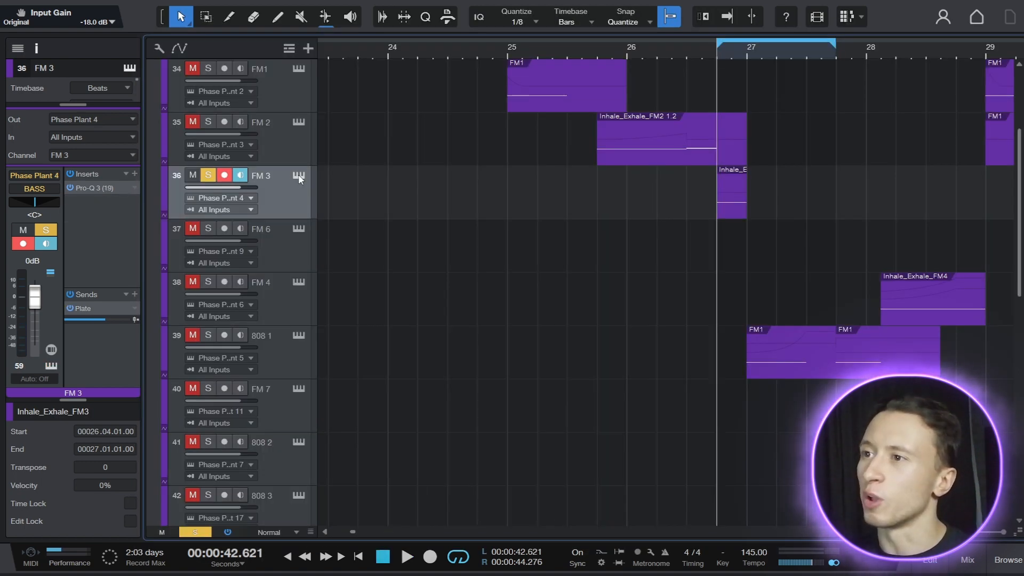
# - Open the Phase Plant of the soloed FM 3 track and audition its sound
pyautogui.click(298, 176)
pyautogui.press('space')
pyautogui.press('space')
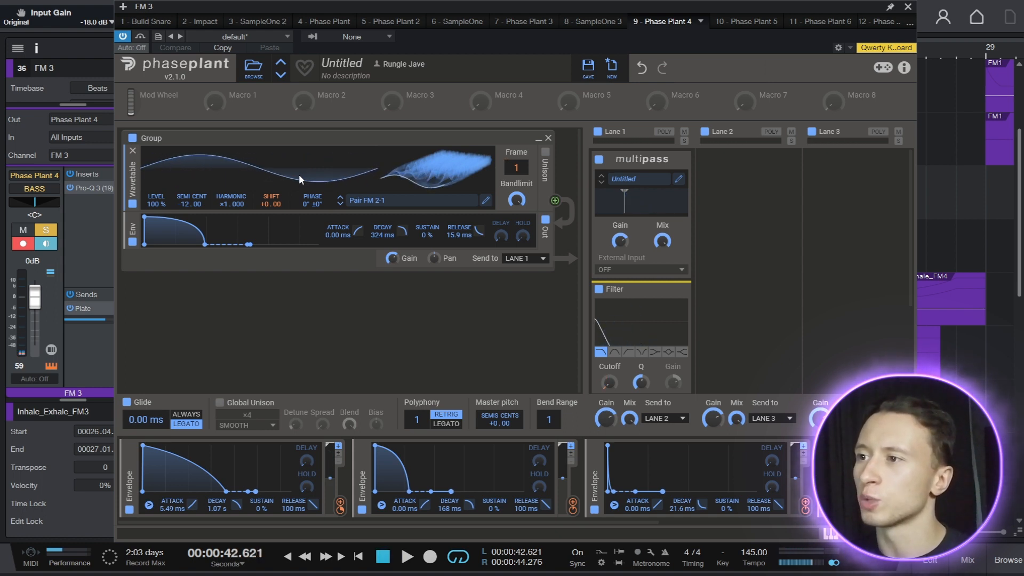
# - Examine the Pair FM 2-1 wavetable's frame setting and the modulation routings of FM 3's envelopes
pyautogui.moveTo(515, 169)
pyautogui.mouseDown()
pyautogui.moveTo(515, 119)
pyautogui.moveTo(516, 167)
pyautogui.mouseUp()
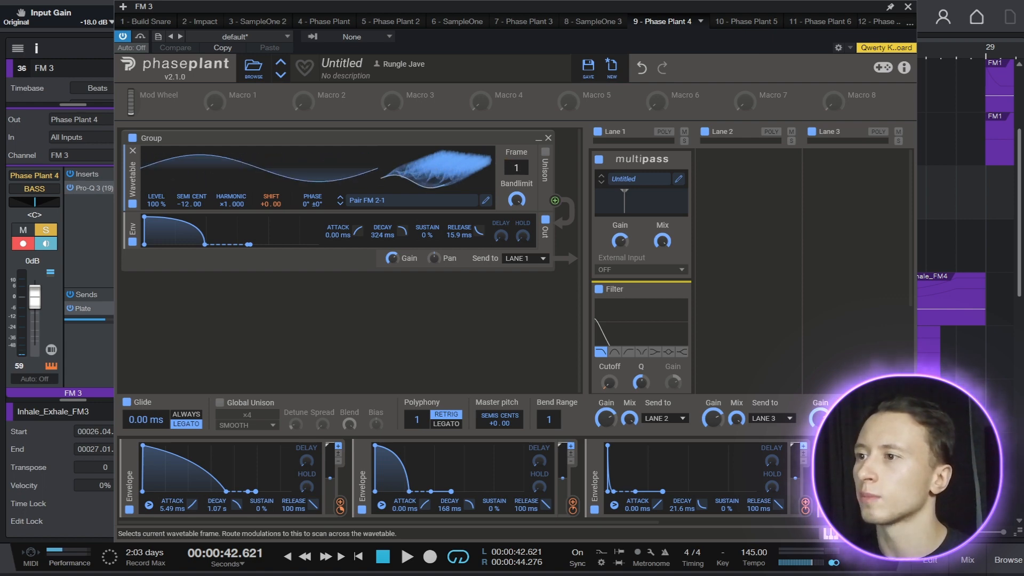
pyautogui.moveTo(511, 178)
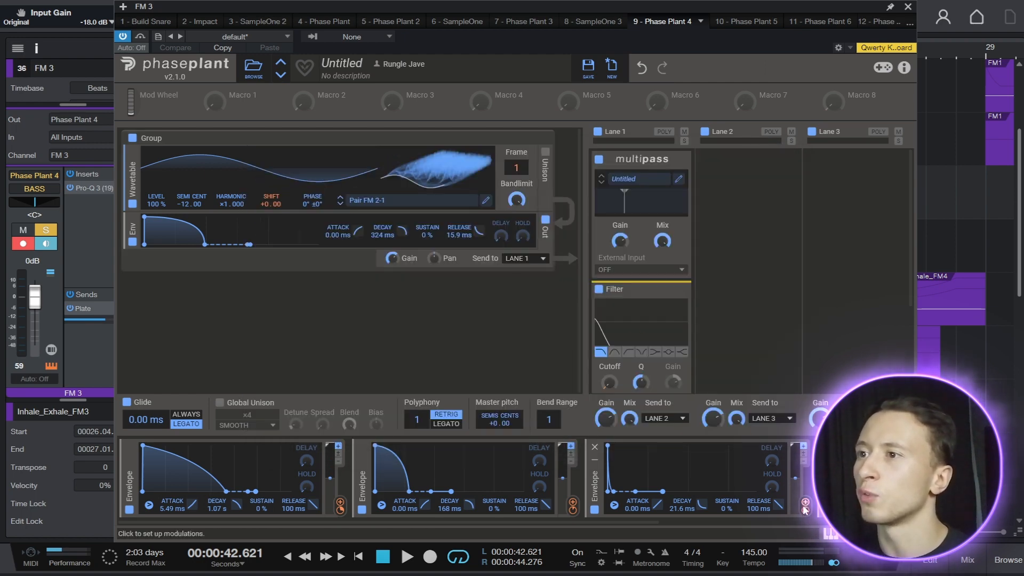
pyautogui.moveTo(806, 511)
pyautogui.hscroll(4, 810, 519)
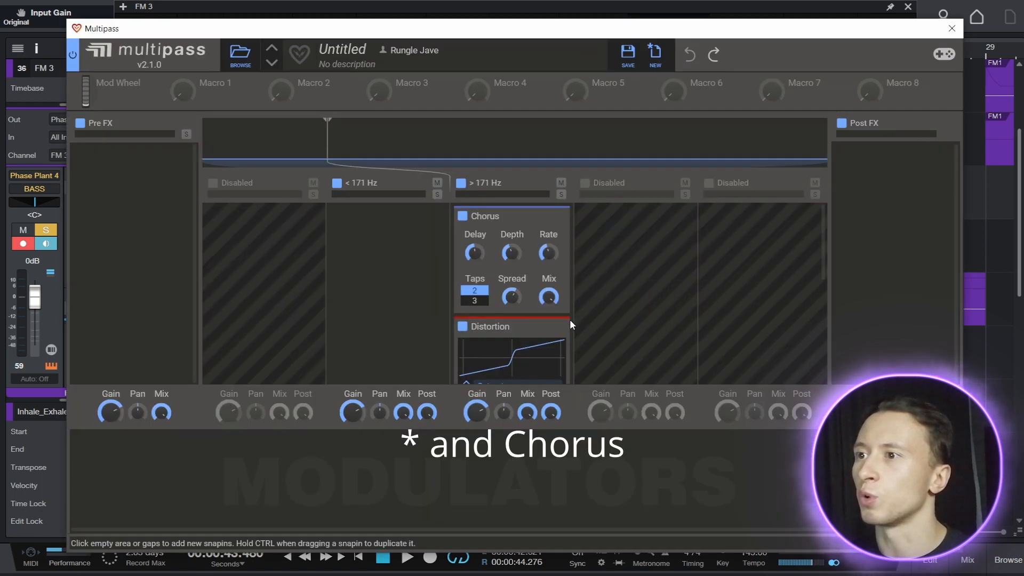
# - Compare FM 3 during playback with its Pro-Q 3 insert bypassed and restored
pyautogui.press('Delete')
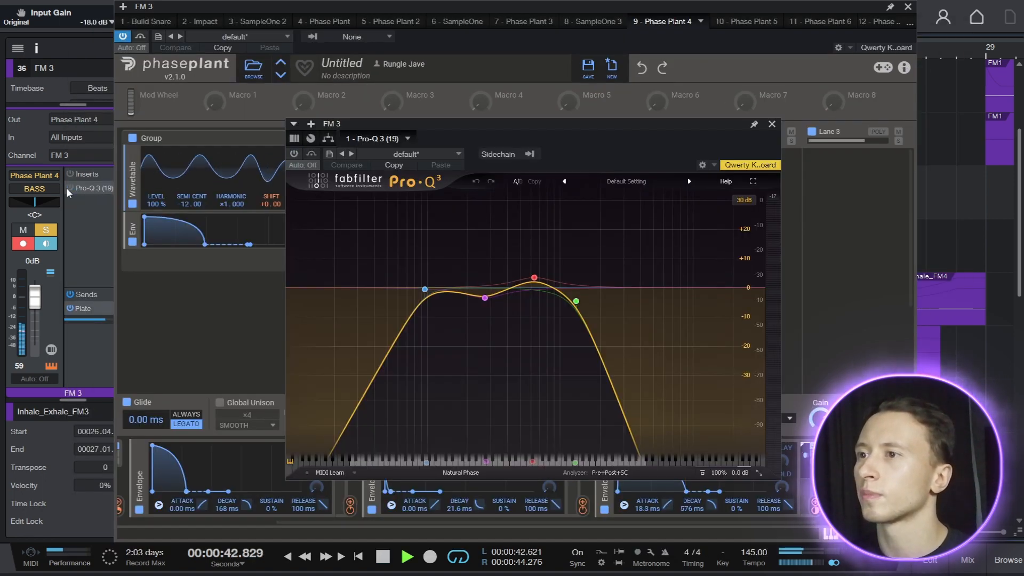
pyautogui.press('space')
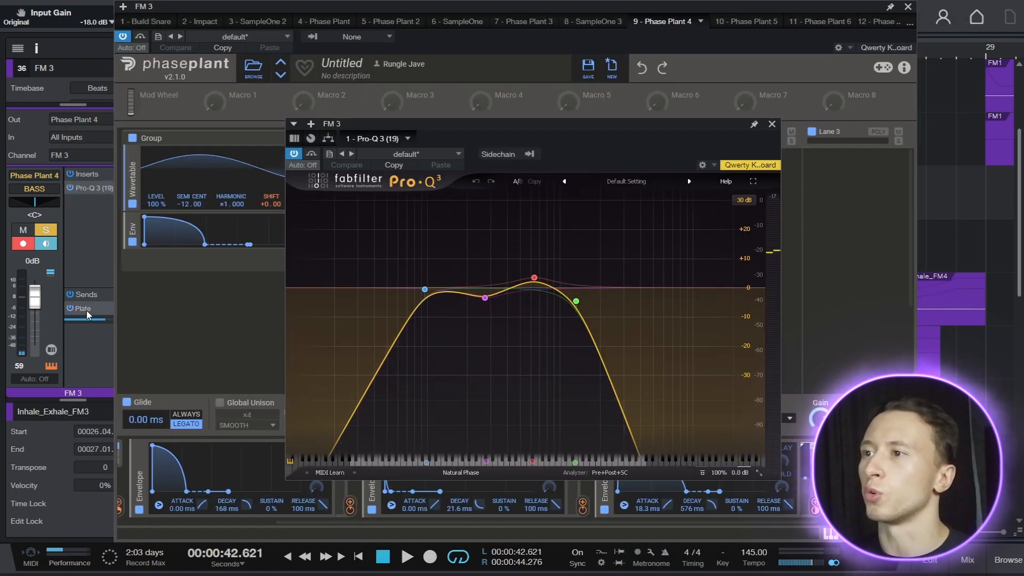
# - Examine the effect chain of FM 3's Plate send, from Transient Shaper through ValhallaVintageVerb to FabFilter Pro-Q 3
pyautogui.doubleClick(84, 309)
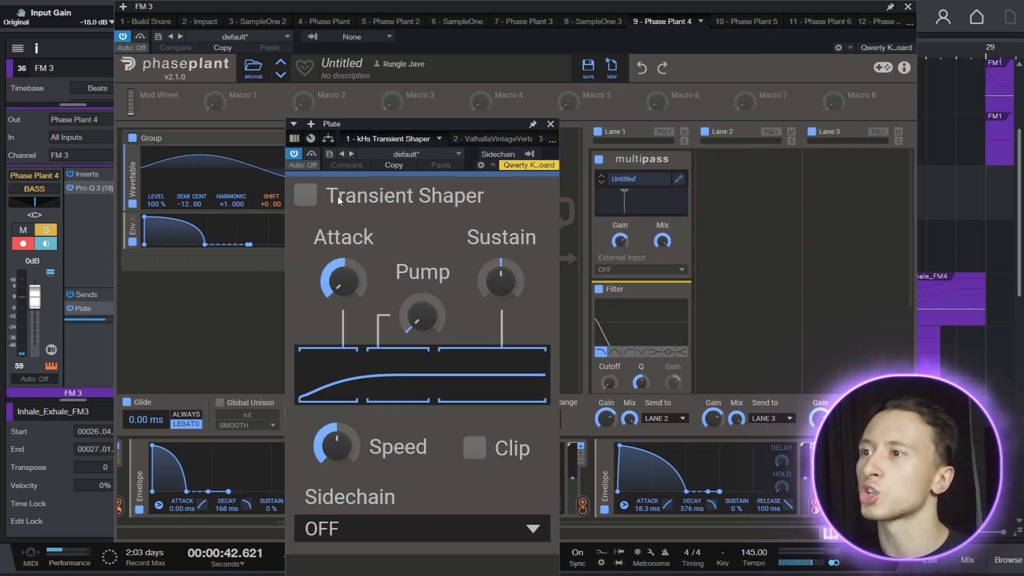
pyautogui.moveTo(469, 124); pyautogui.dragTo(471, 49)
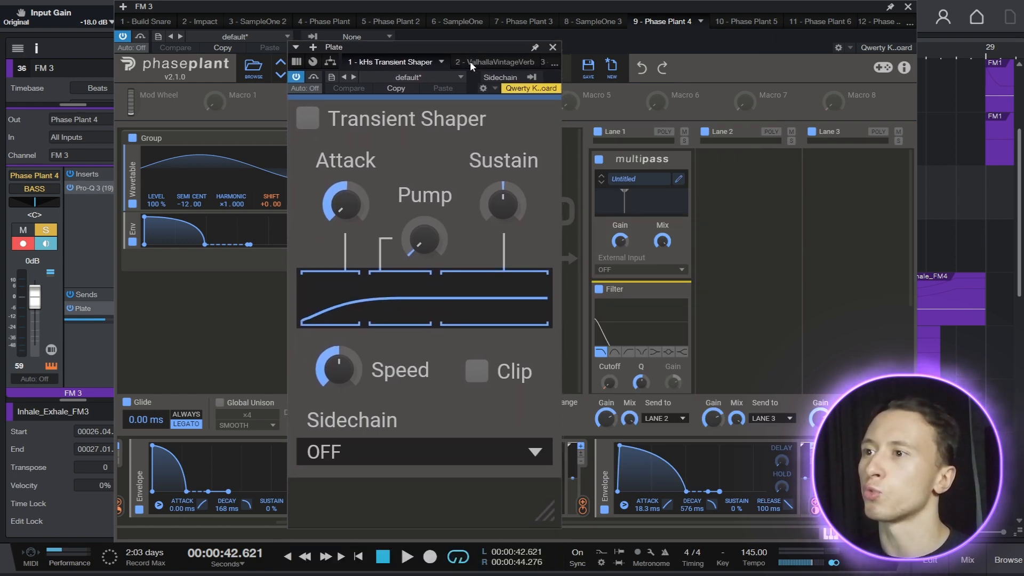
pyautogui.click(469, 61)
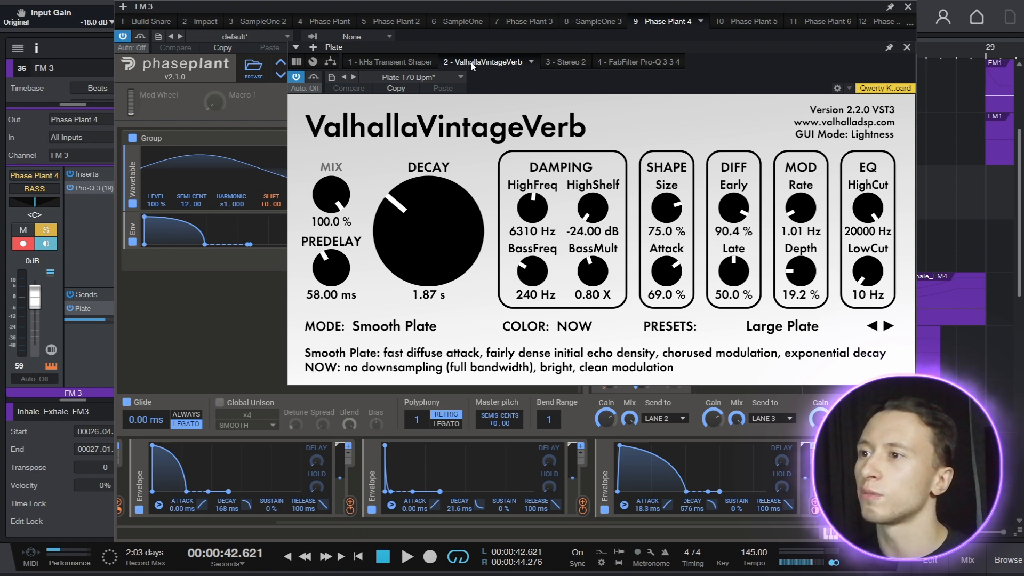
pyautogui.click(611, 62)
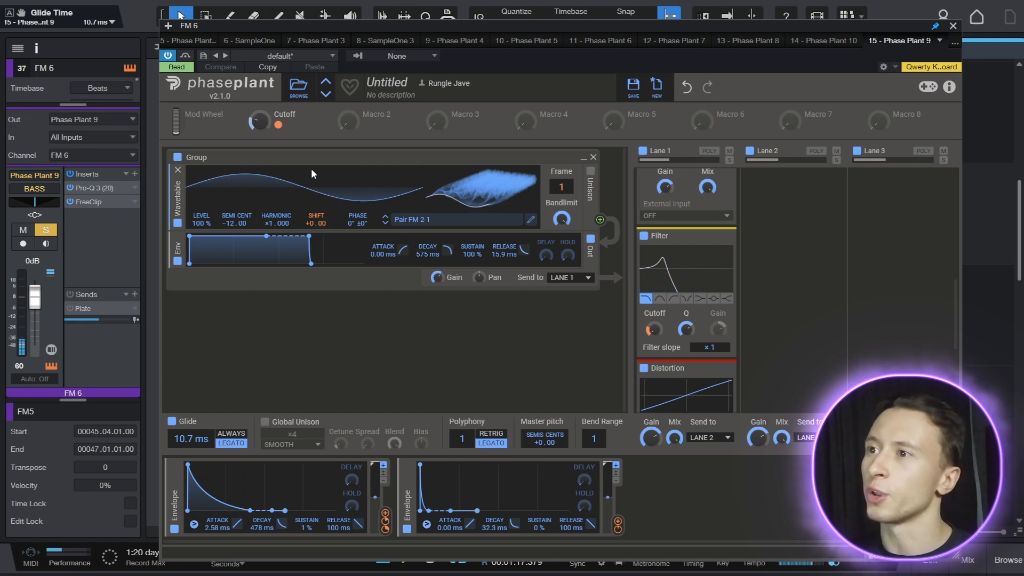
# - Examine the first envelope's filter cutoff modulation and the Lane 1 distortions in FM 6's Phase Plant
pyautogui.moveTo(383, 525)
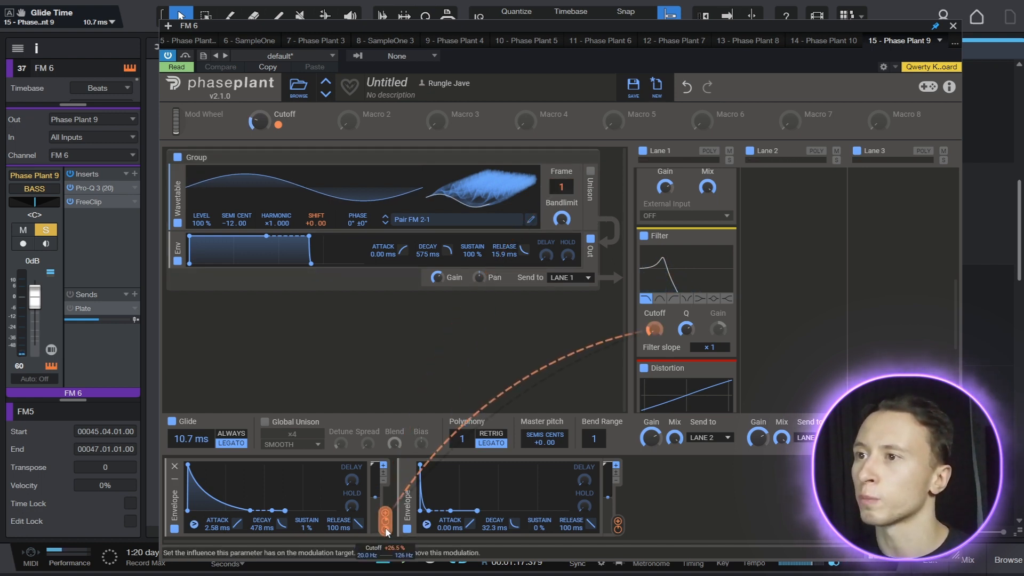
pyautogui.scroll(7, 720, 381)
pyautogui.moveTo(655, 268)
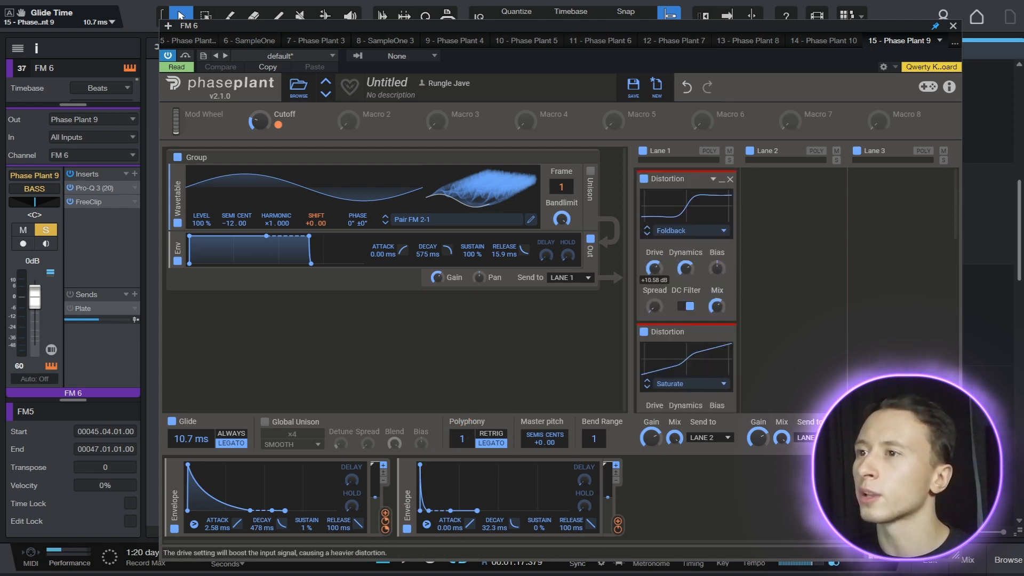
pyautogui.scroll(-3, 654, 270)
pyautogui.scroll(-3, 653, 267)
# - Examine the effects in FM 6's Multipass band above 147 Hz, and the Filter and Overdrive distortion following it in Lane 1
pyautogui.click(653, 264)
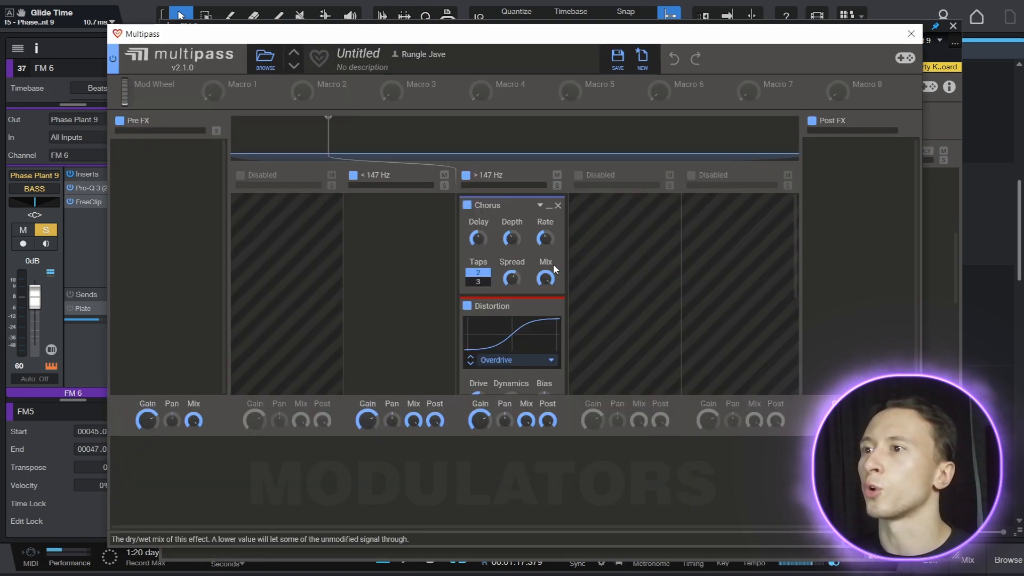
pyautogui.scroll(-2, 553, 269)
pyautogui.scroll(-2, 734, 278)
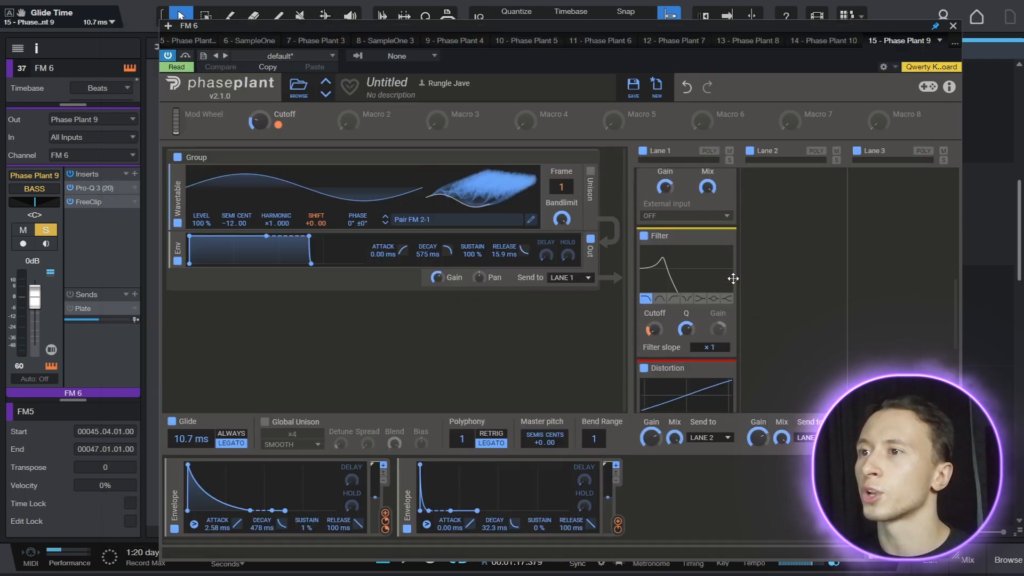
pyautogui.scroll(-2, 665, 349)
pyautogui.scroll(2, 653, 363)
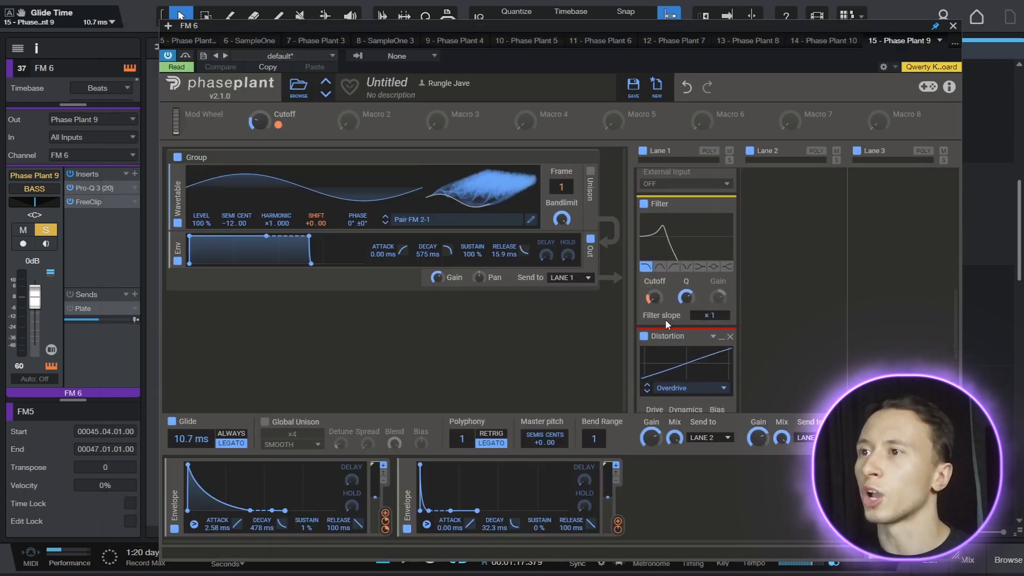
# - Show FM 6's Cutoff automation while playing the track, and open its FM5 clip in the note editor
pyautogui.press('space')
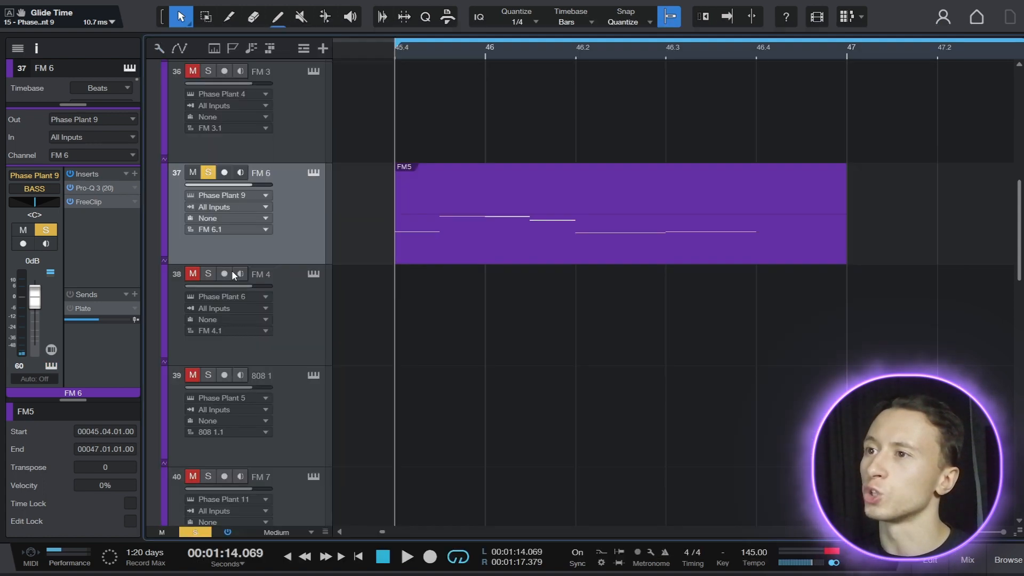
pyautogui.click(172, 258)
pyautogui.press('space')
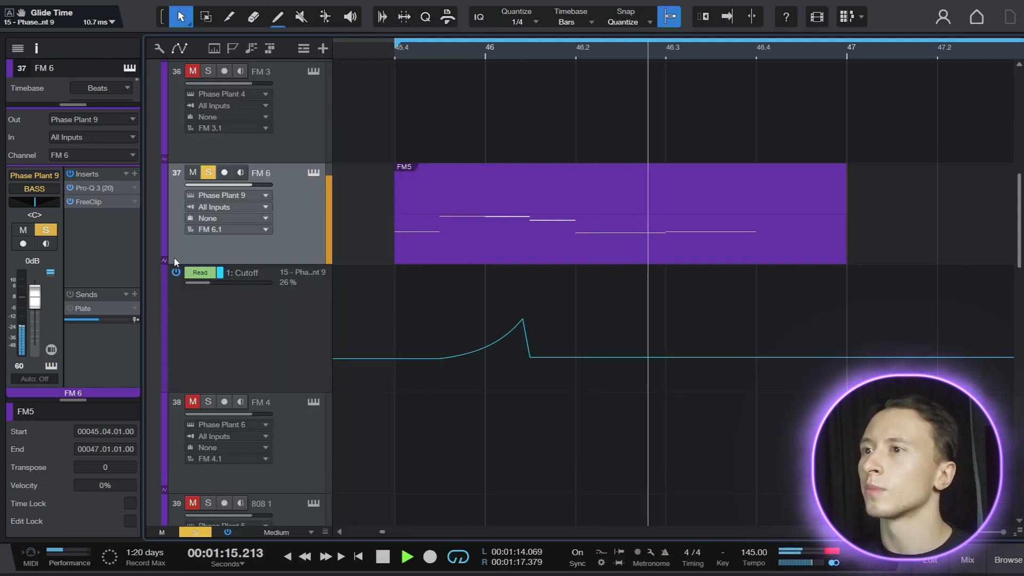
pyautogui.doubleClick(554, 167)
pyautogui.press('space')
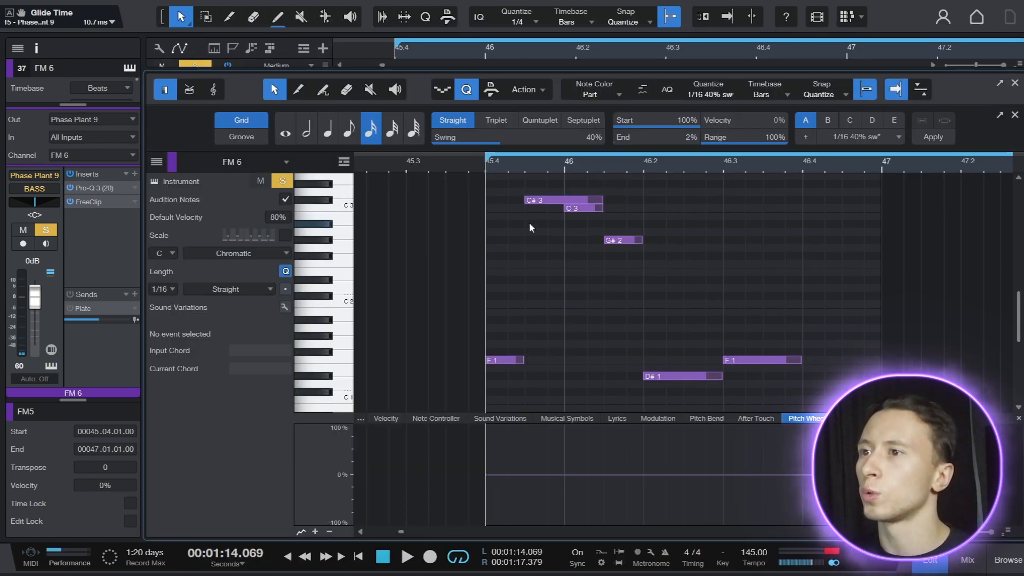
# - Examine the first envelope's curve in FM 6's Phase Plant
pyautogui.press('space')
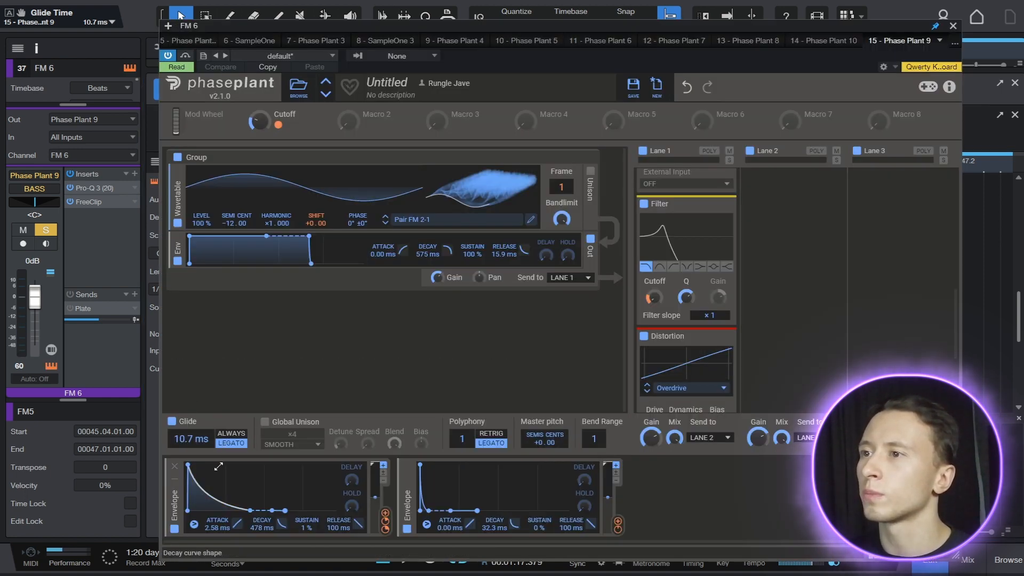
pyautogui.rightClick(194, 471)
pyautogui.moveTo(254, 535)
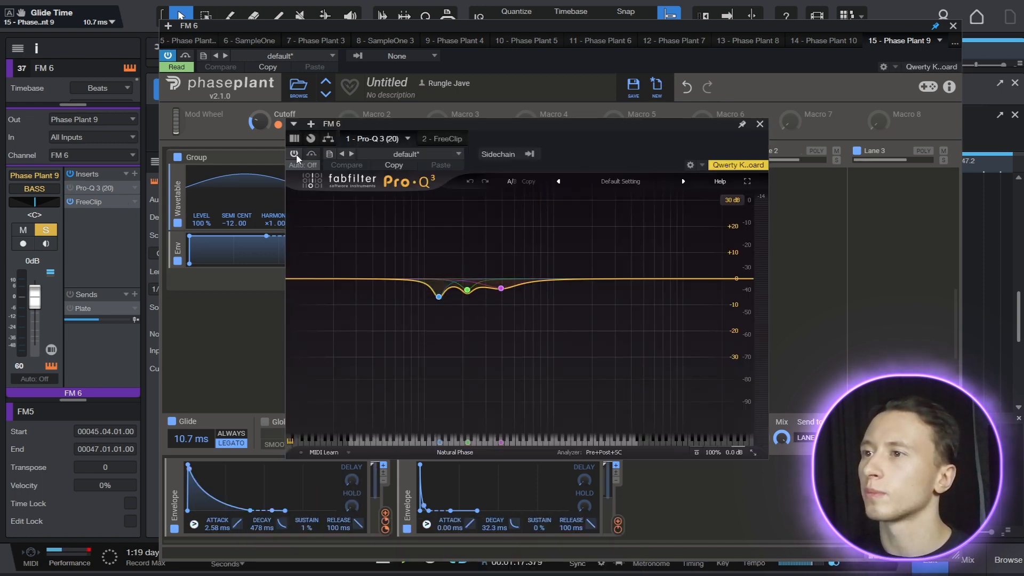
# - Turn FM 6's bypassed Pro-Q 3 insert back on during playback, and examine its FreeClip insert
pyautogui.click(294, 154)
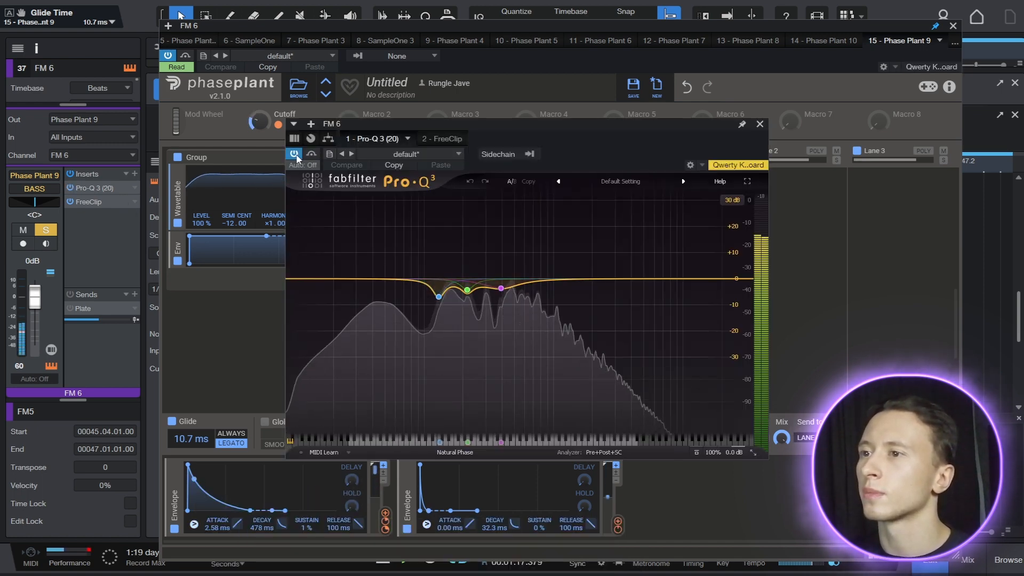
pyautogui.click(443, 139)
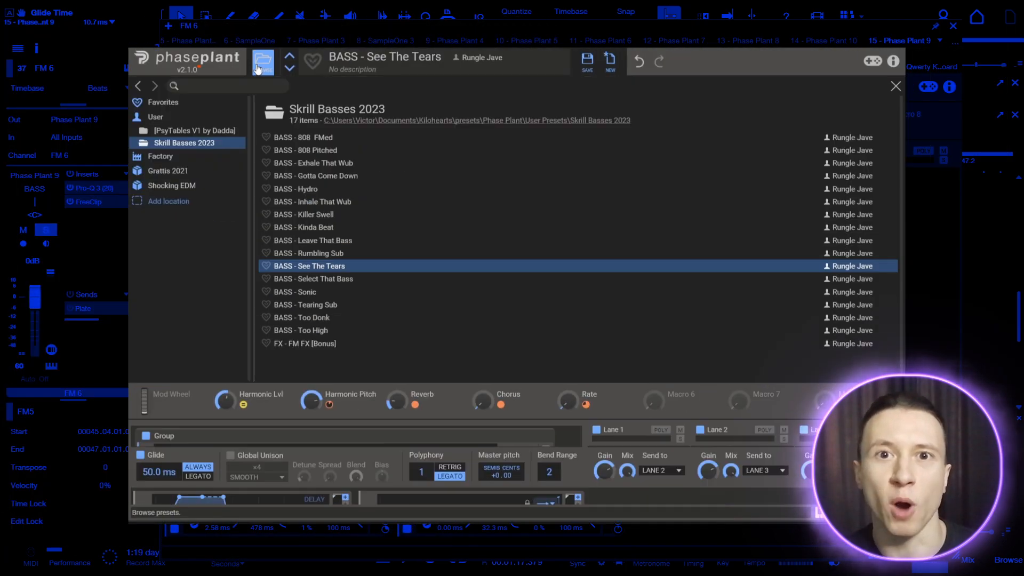
# - Step upward through the Skrill Basses 2023 presets from BASS - See The Tears, and close the preset browser
pyautogui.press('Up')
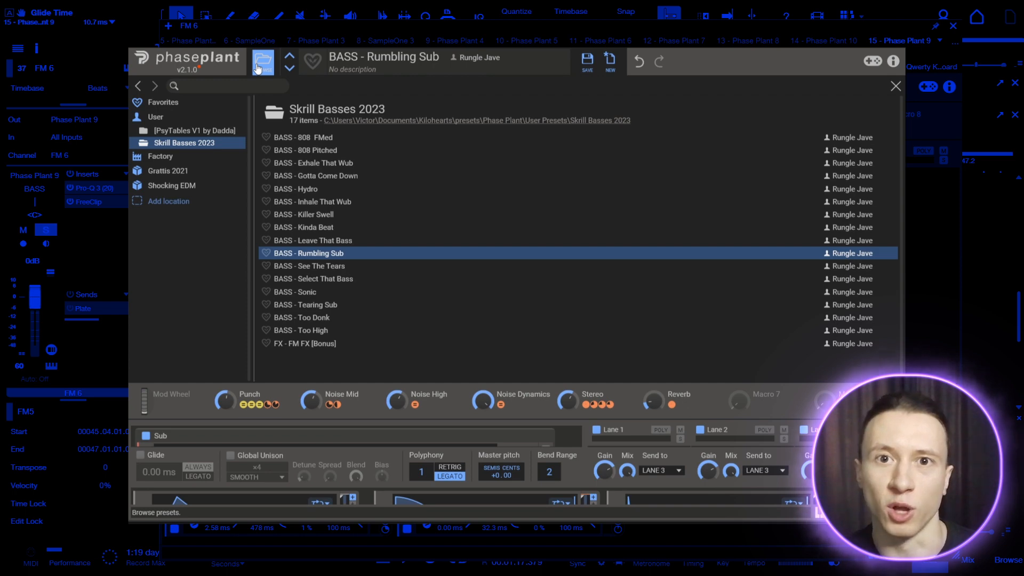
pyautogui.press('Up')
pyautogui.click(262, 63)
pyautogui.scroll(-5, 372, 213)
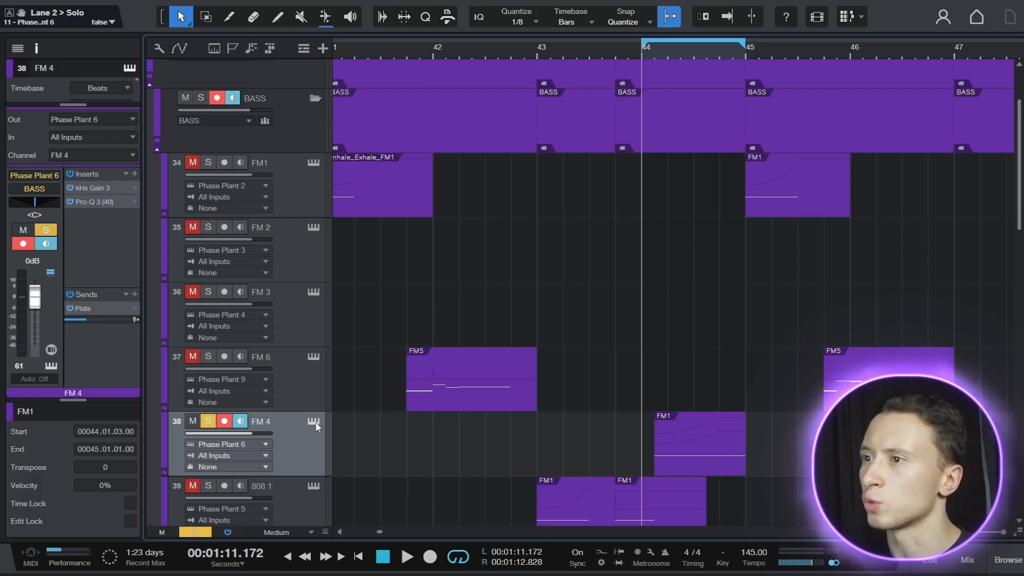
# - Open FM 4's Phase Plant and examine the wavetable phase modulation and the Lane 1 effects down to the low-pass filter's Cutoff modulation
pyautogui.click(314, 422)
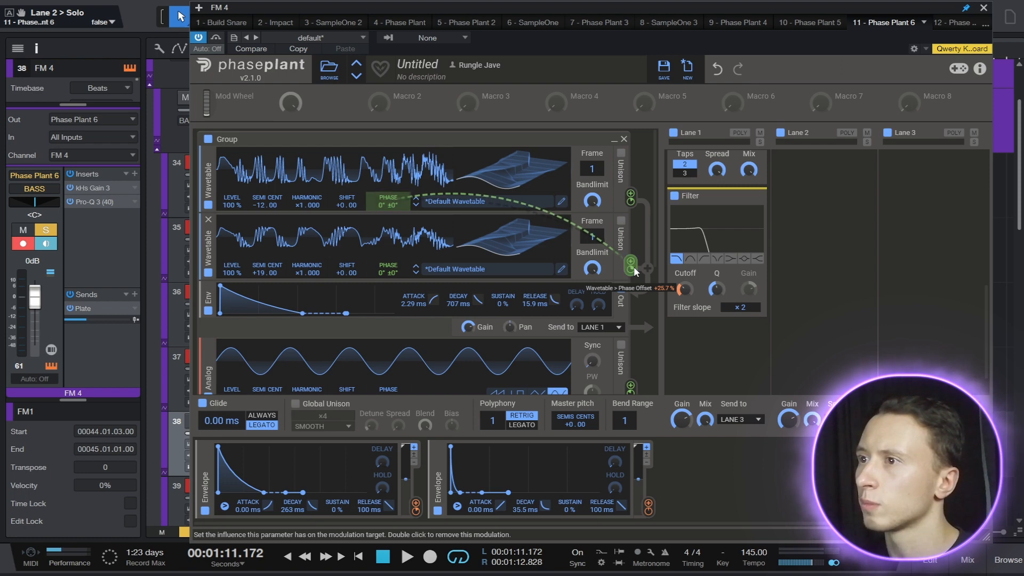
pyautogui.scroll(-1, 633, 267)
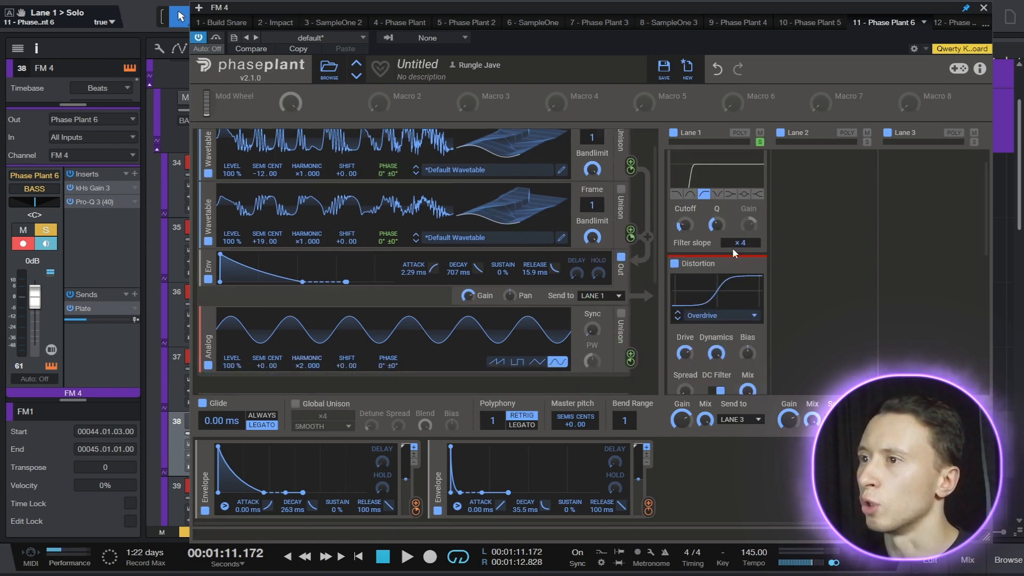
pyautogui.scroll(1, 731, 249)
pyautogui.scroll(-2, 688, 253)
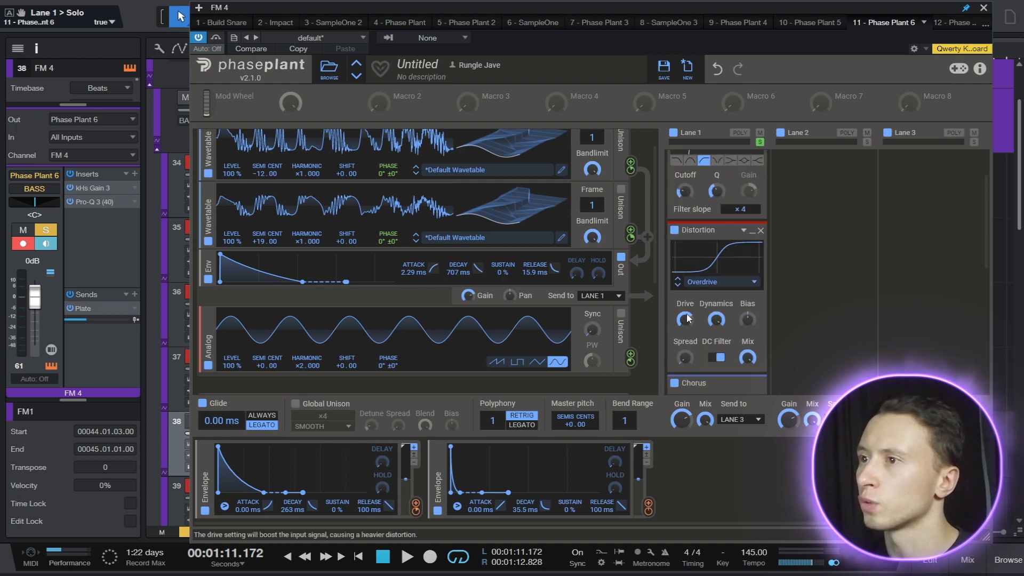
pyautogui.scroll(-2, 694, 294)
pyautogui.scroll(-3, 694, 293)
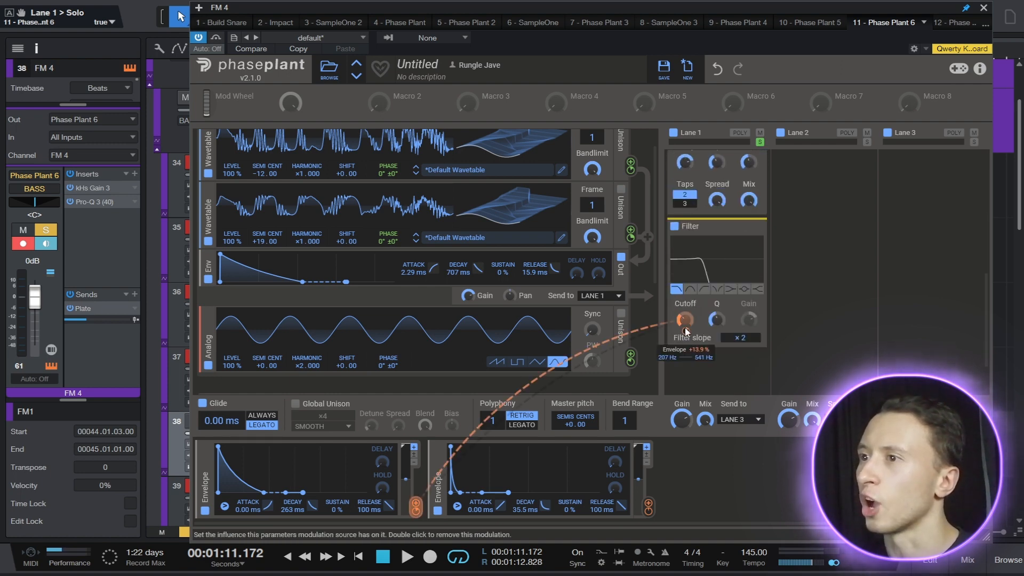
# - Audition FM 4's Lane 1 on its own, and take the lane out of solo
pyautogui.press('space')
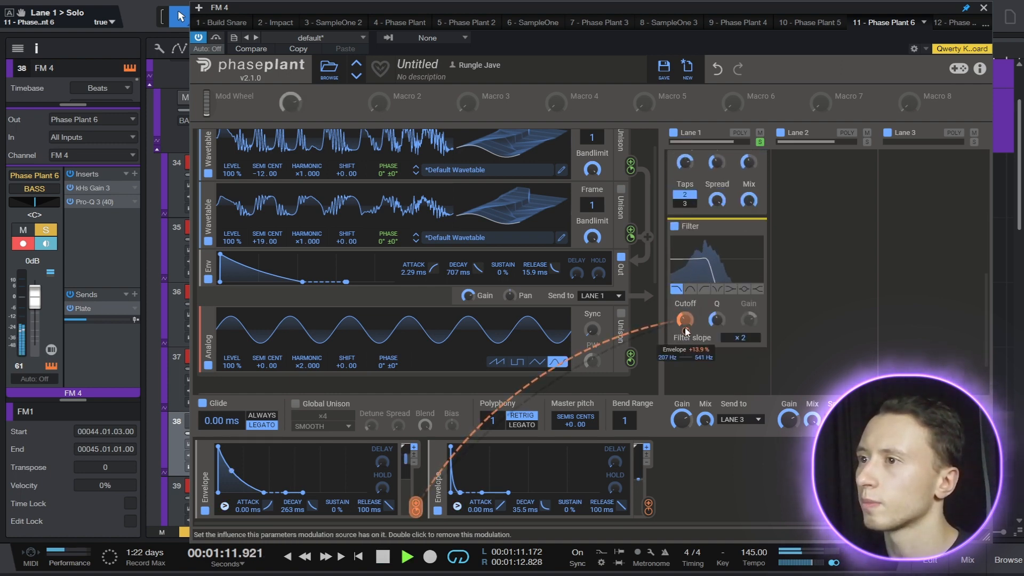
pyautogui.press('space')
pyautogui.click(760, 141)
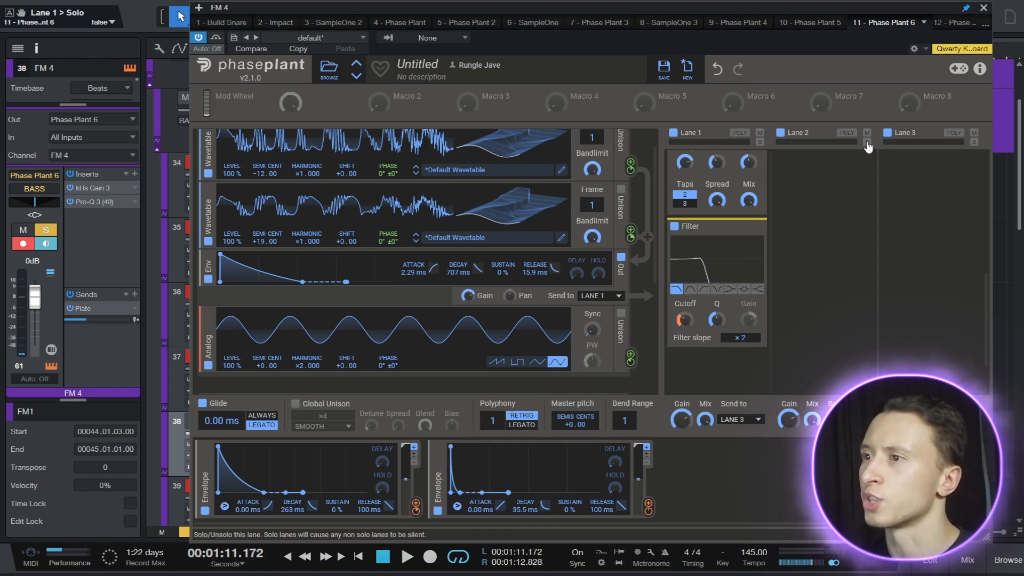
# - Solo Lane 2 in FM 4's Phase Plant and audition its sine group with the second envelope's Shift modulation
pyautogui.scroll(-3, 632, 258)
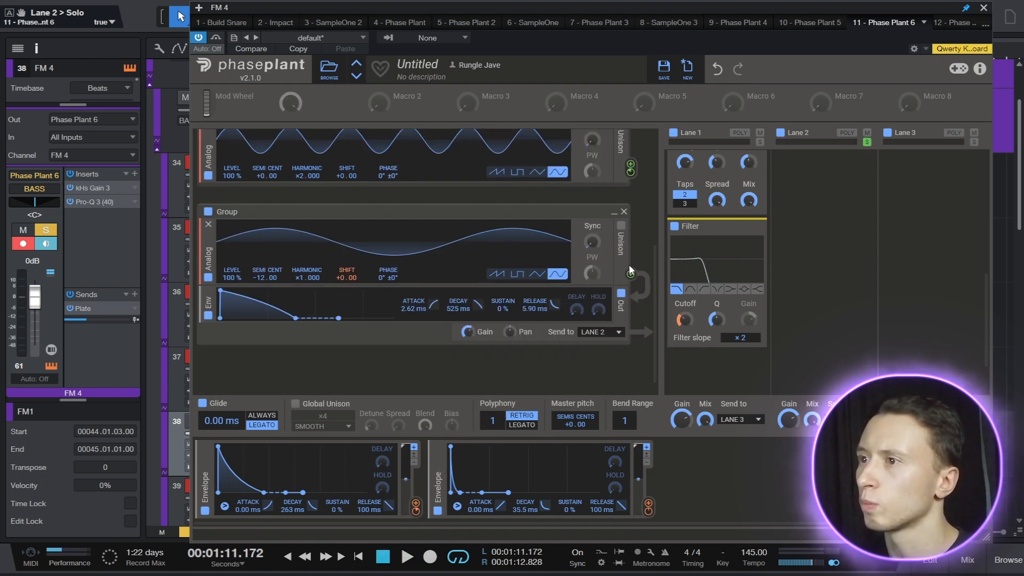
pyautogui.moveTo(648, 510)
pyautogui.press('space')
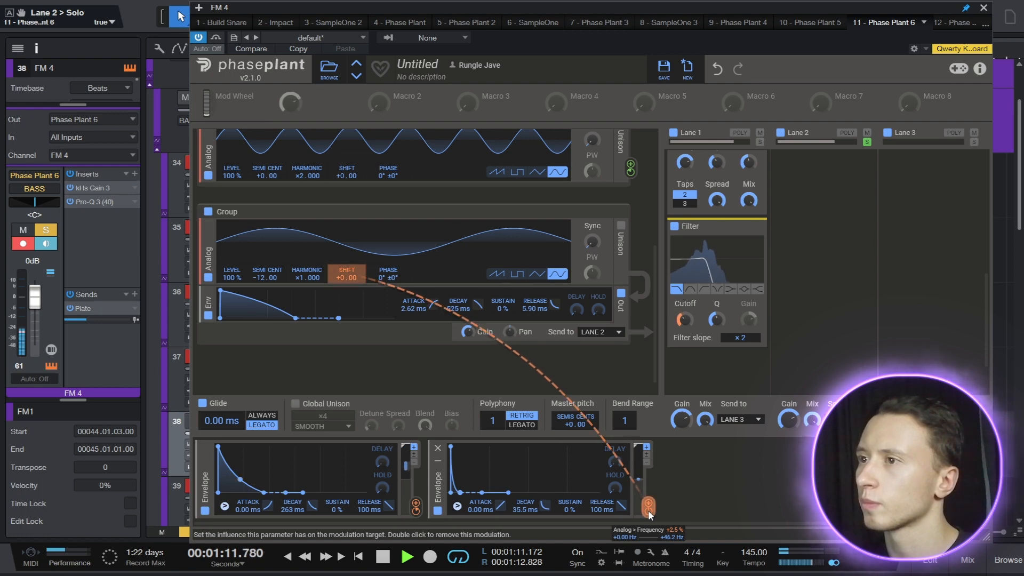
pyautogui.press('space')
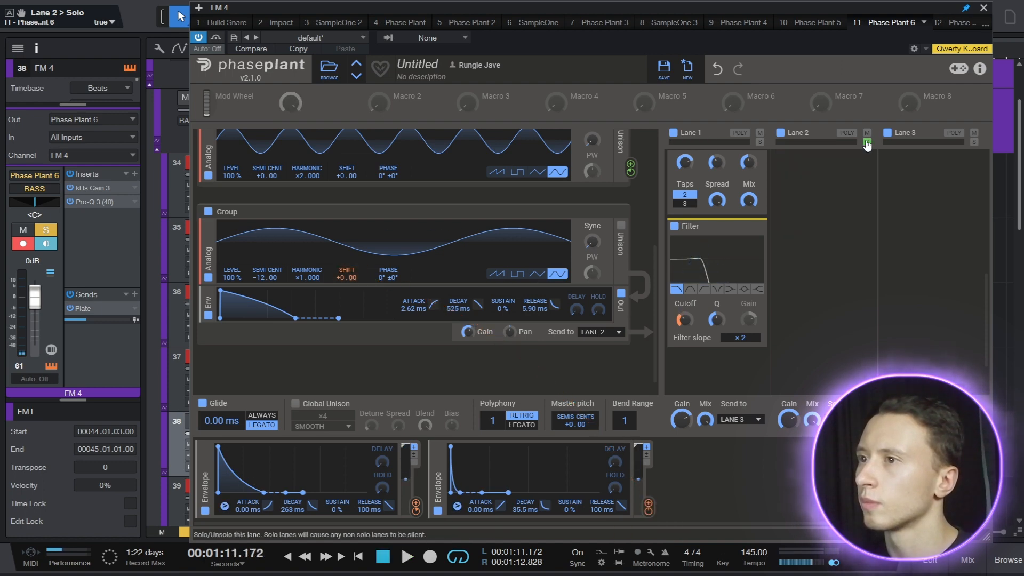
# - Play FM 4 with no lane soloed, and examine the curve of its Pro-Q 3 (40) insert
pyautogui.press('space')
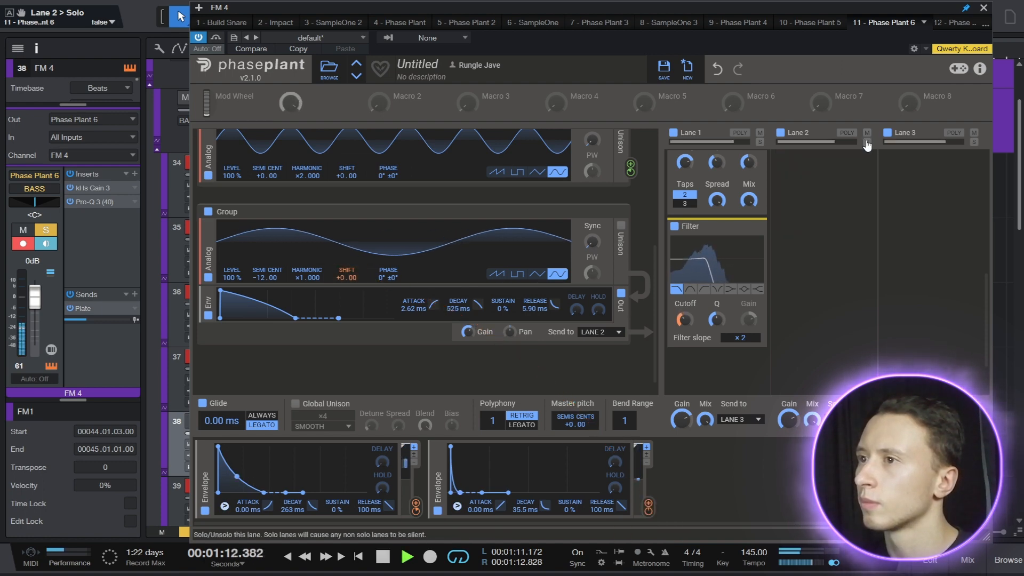
pyautogui.press('space')
pyautogui.click(102, 202)
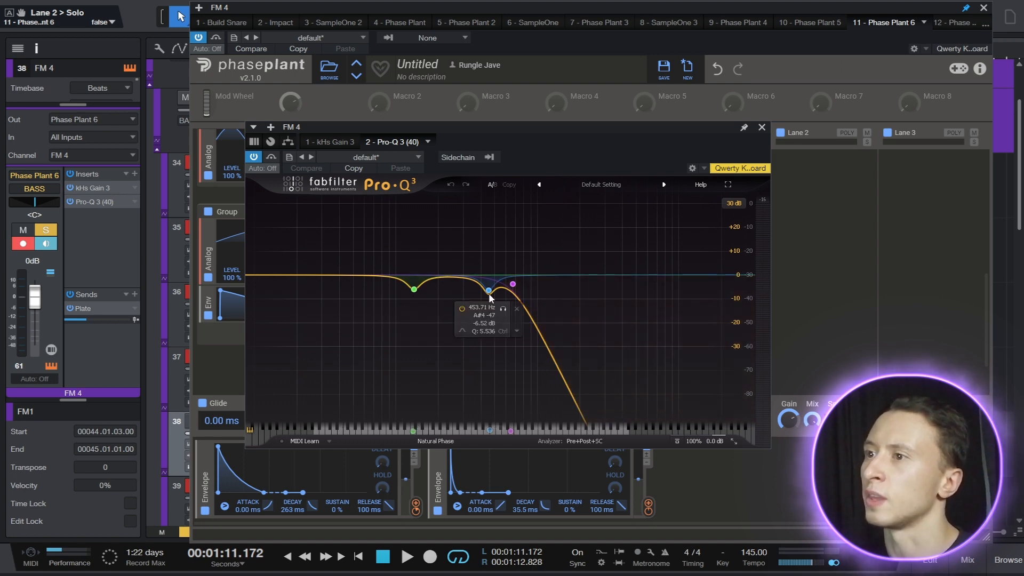
pyautogui.press('Escape')
# - Show FM 4's kHs Gain automation up close, and play the track with the Gain insert bypassed for comparison
pyautogui.click(165, 472)
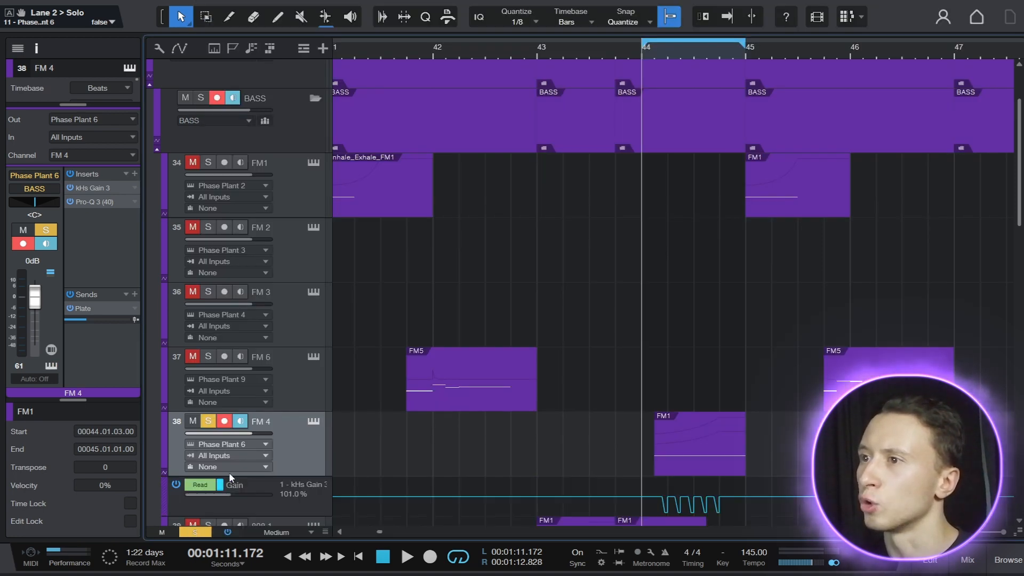
pyautogui.press('z')
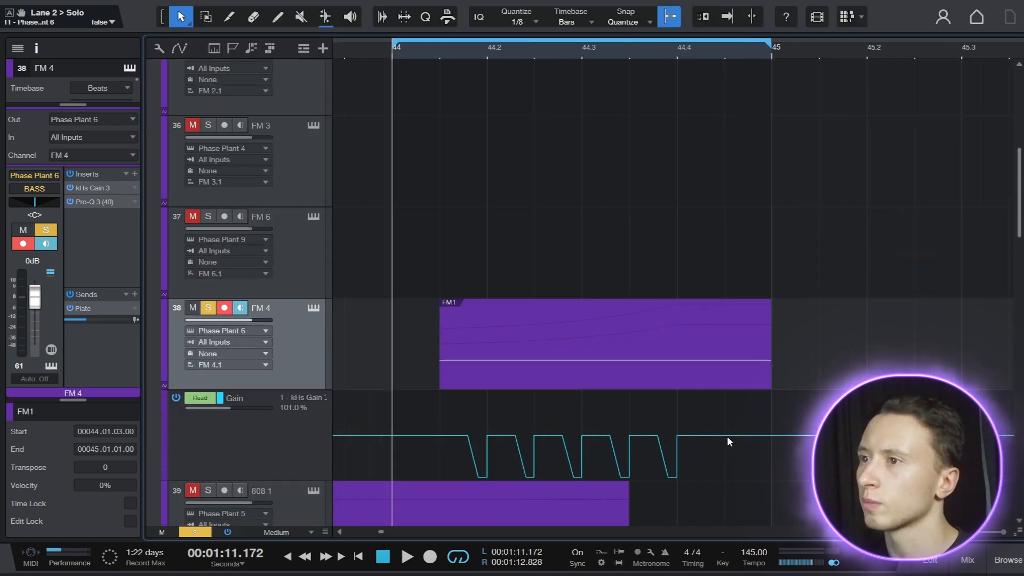
pyautogui.press('F11')
pyautogui.click(681, 271)
pyautogui.press('space')
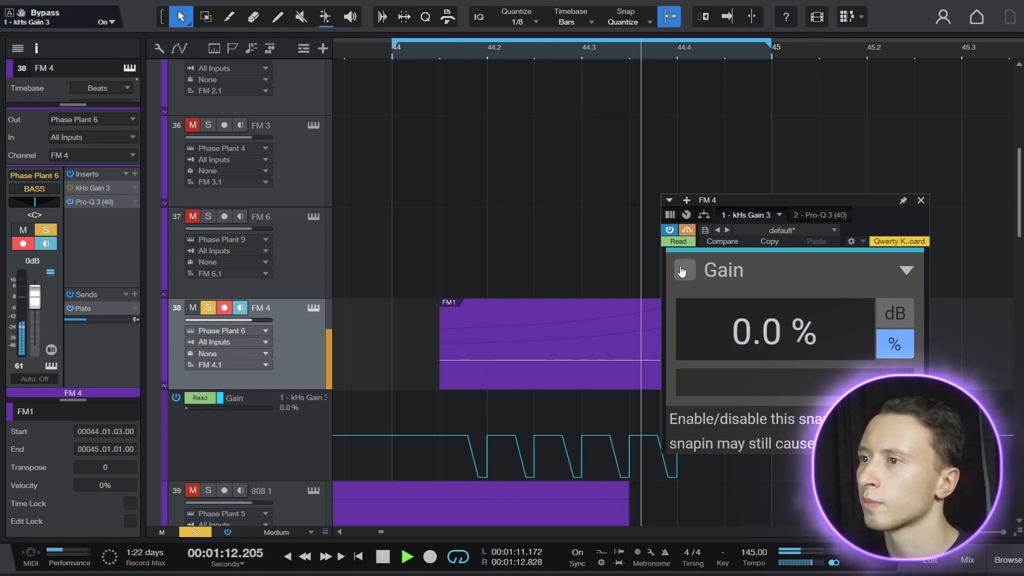
pyautogui.click(682, 271)
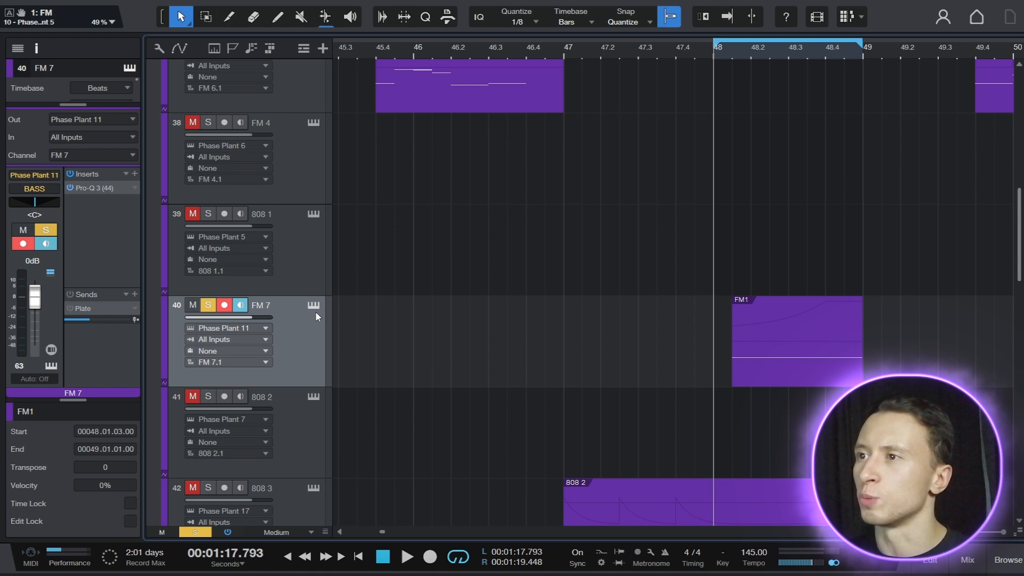
# - Open FM 7's Phase Plant and audition the wavetable's phase modulation of the analog oscillator
pyautogui.click(314, 306)
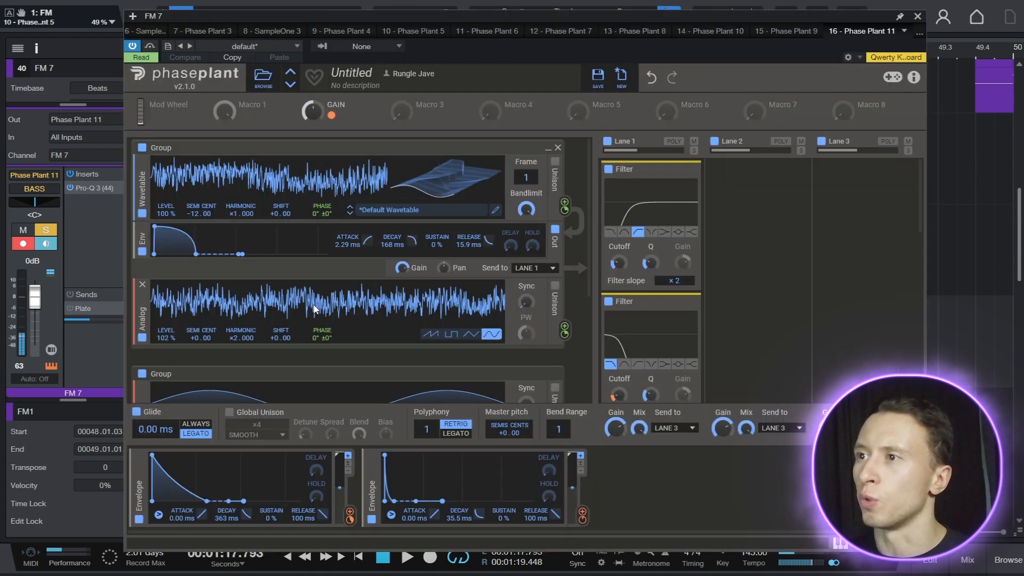
pyautogui.moveTo(563, 211)
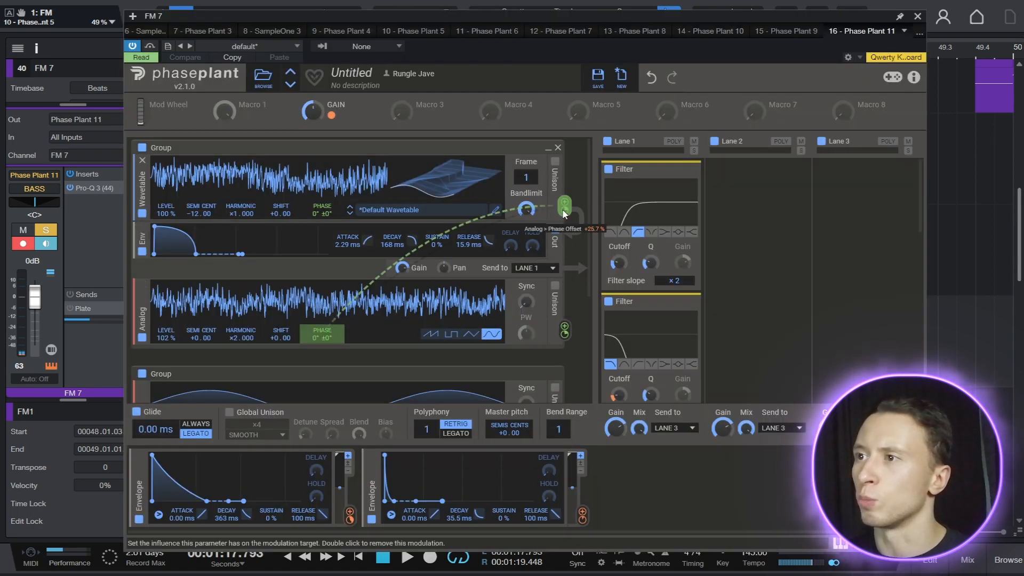
pyautogui.press('space')
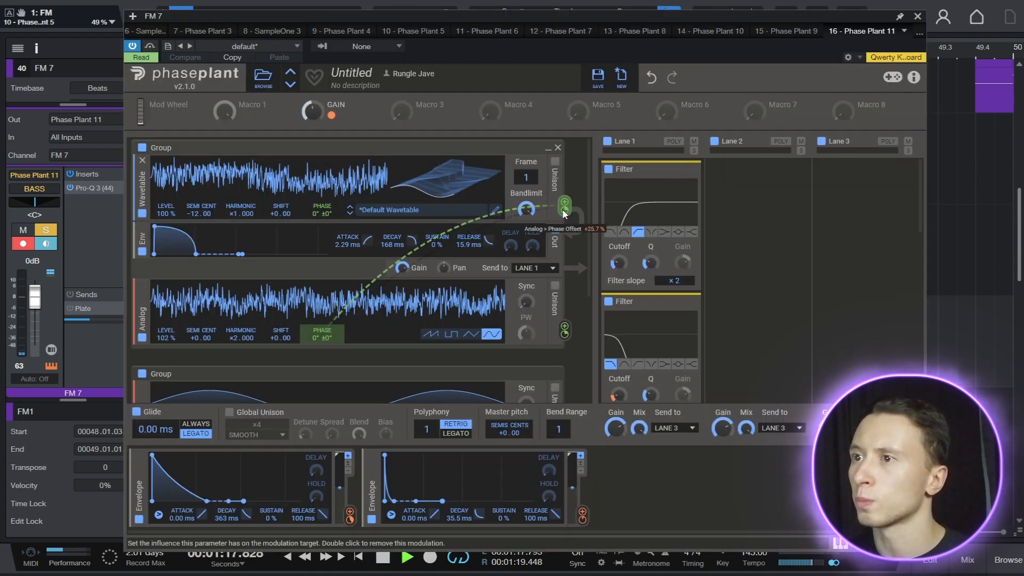
pyautogui.moveTo(563, 210)
pyautogui.mouseDown()
pyautogui.moveTo(563, 225)
pyautogui.moveTo(563, 210)
pyautogui.mouseUp()
pyautogui.press('space')
# - Examine FM 7's sine group, the envelope-modulated filter Cutoff and the Foldback distortion in Lane 1
pyautogui.scroll(-3, 566, 334)
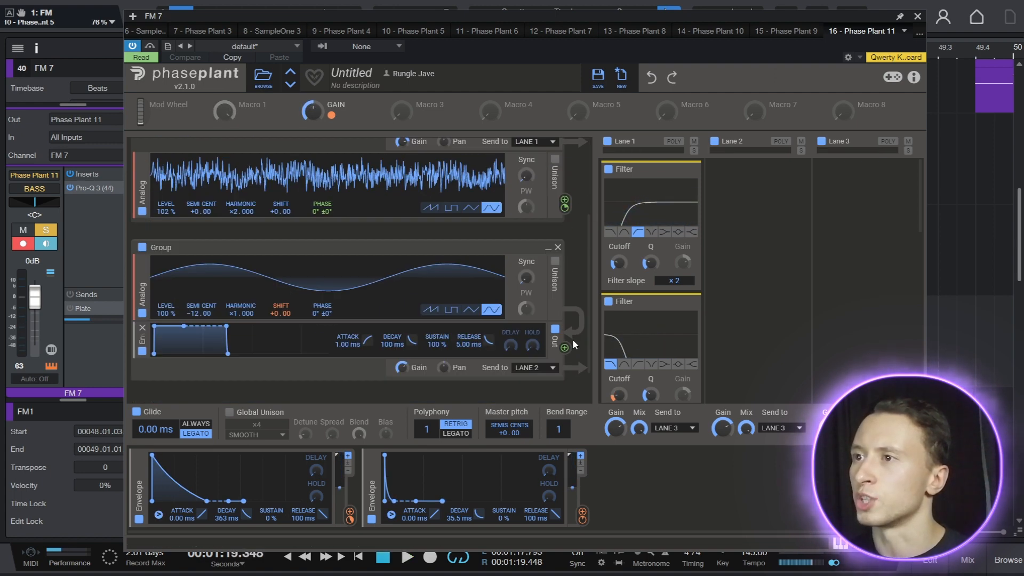
pyautogui.scroll(2, 571, 338)
pyautogui.scroll(-1, 618, 341)
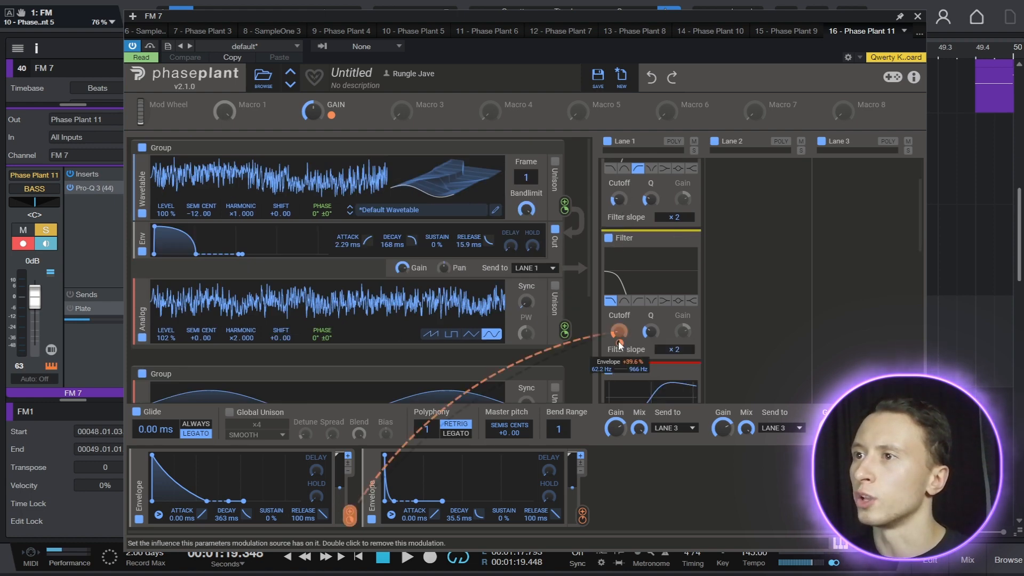
pyautogui.scroll(-4, 618, 347)
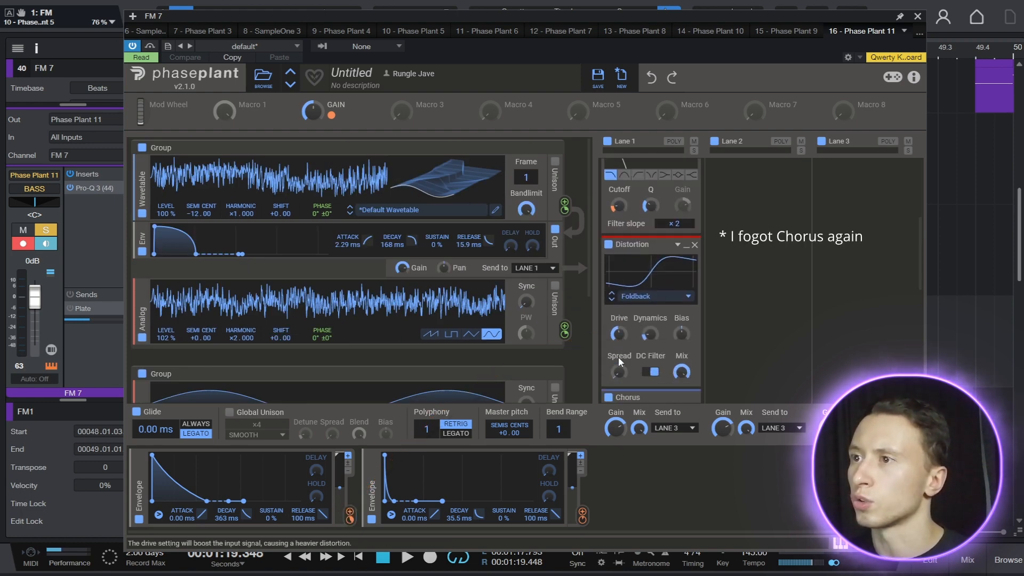
pyautogui.moveTo(644, 358)
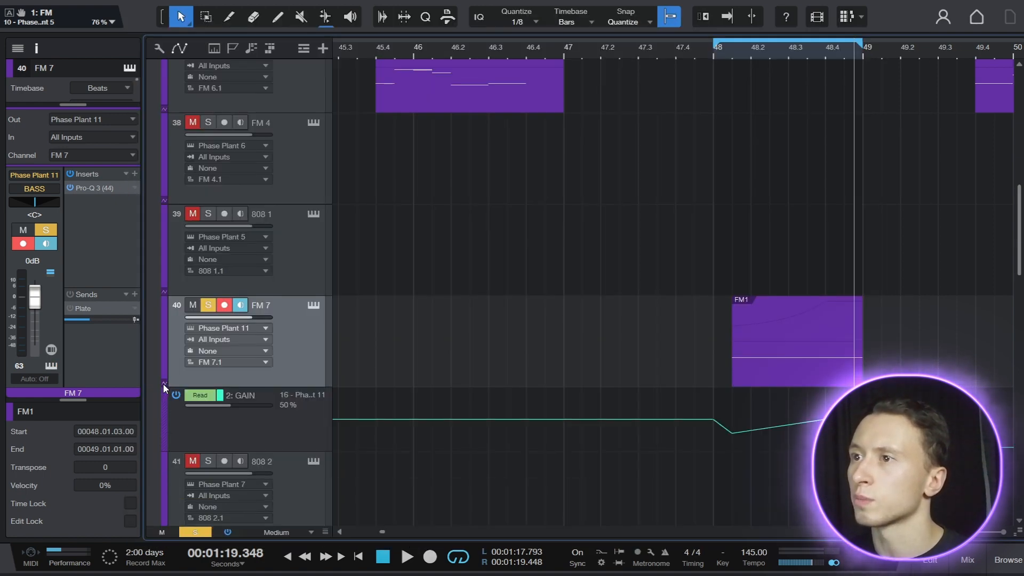
# - Play FM 7 with its GAIN macro automation shown, and open its Pro-Q 3 (44) insert
pyautogui.press('space')
pyautogui.press('space')
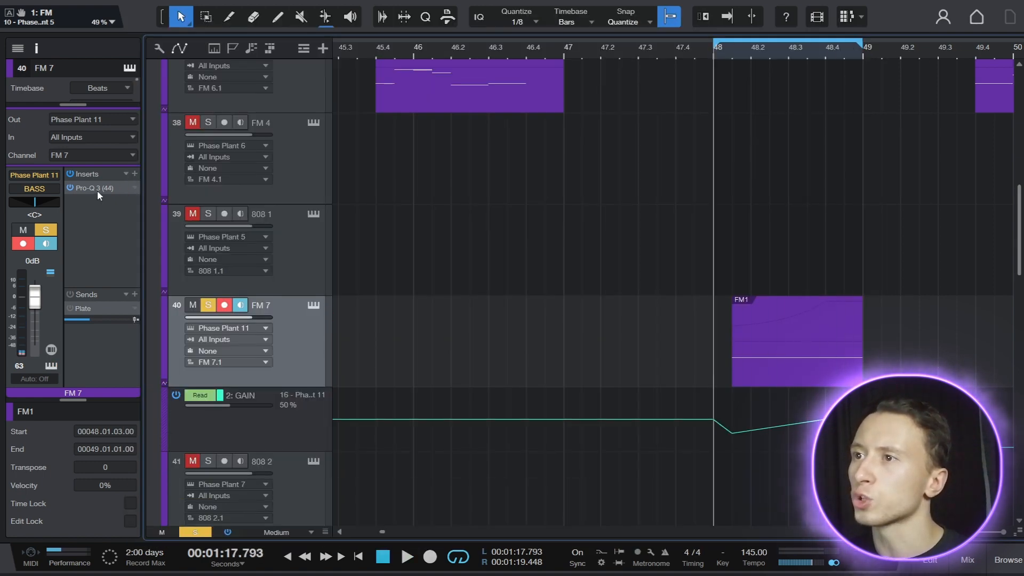
pyautogui.click(97, 191)
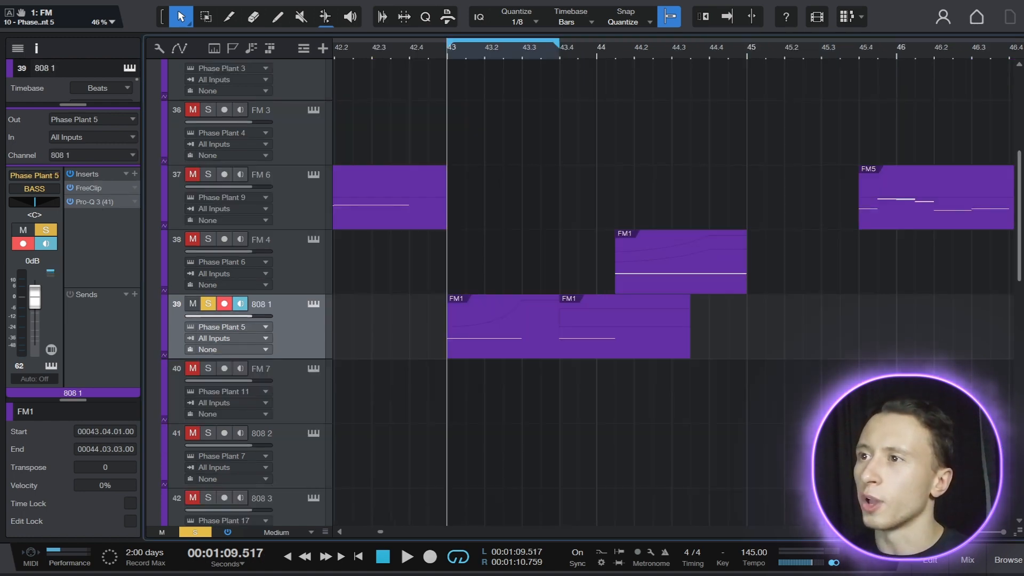
# - Open 808 1's Phase Plant and audition the FM macro's effect on the sound during playback
pyautogui.click(314, 304)
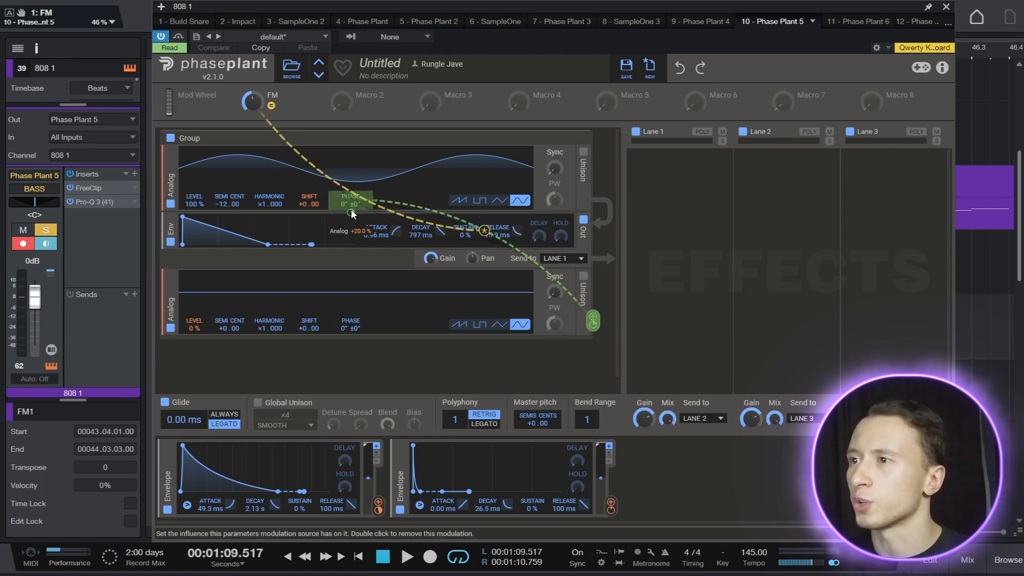
pyautogui.press('space')
pyautogui.moveTo(254, 103); pyautogui.dragTo(254, 82)
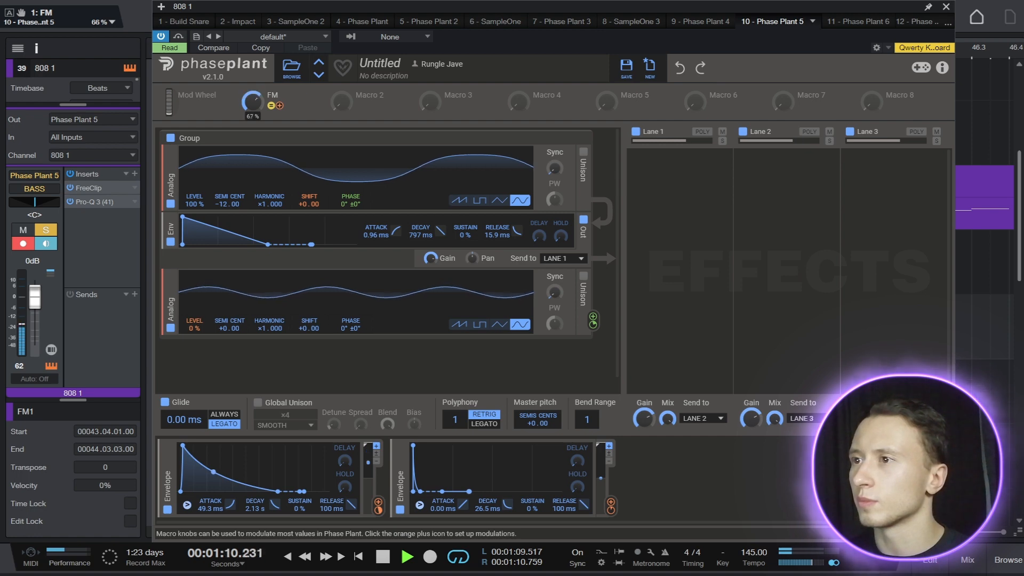
pyautogui.moveTo(254, 82); pyautogui.dragTo(254, 103)
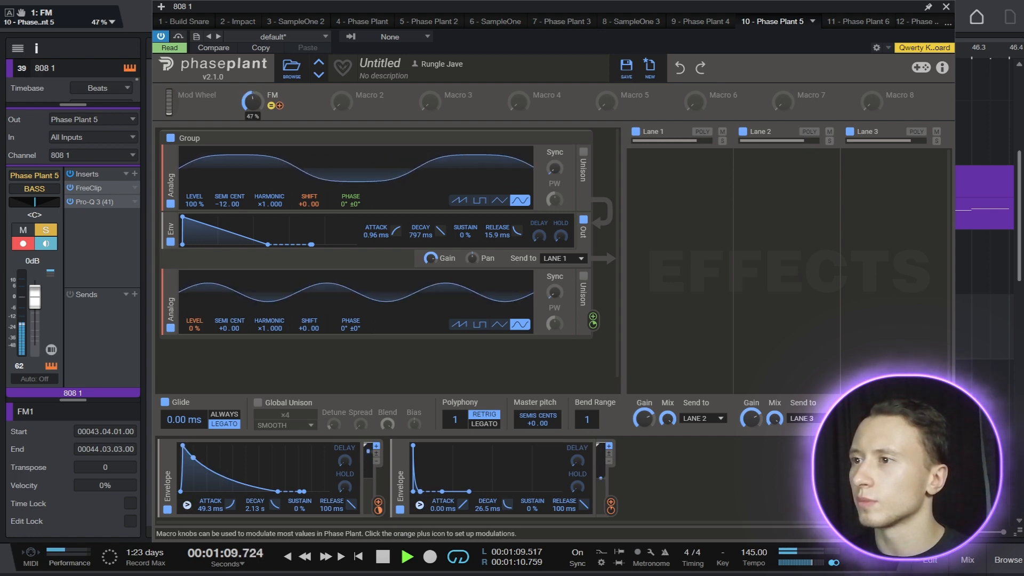
pyautogui.press('space')
# - Examine the second envelope's Shift modulation in 808 1, and view the FreeClip and Pro-Q 3 (41) inserts
pyautogui.moveTo(610, 504); pyautogui.dragTo(309, 213)
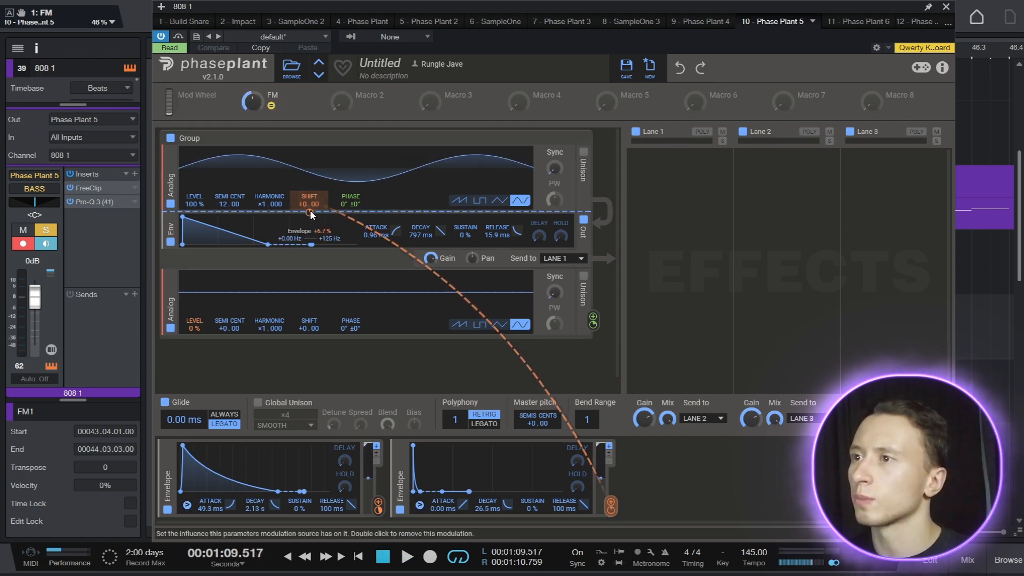
pyautogui.click(89, 187)
pyautogui.click(90, 201)
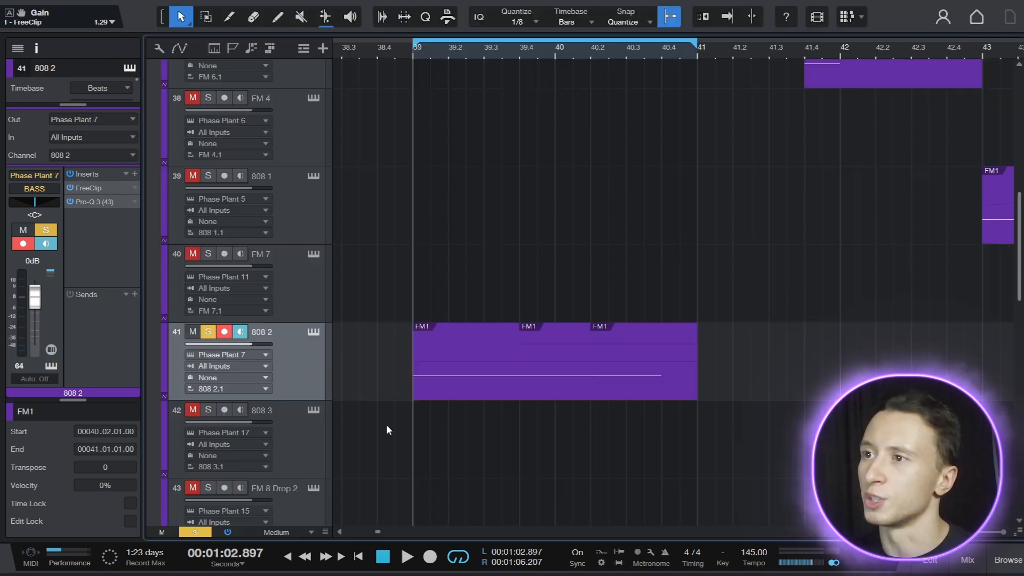
# - Audition 808 2's Phase Plant patch and its phase modulation, and view the FreeClip and Pro-Q 3 (43) inserts
pyautogui.click(314, 332)
pyautogui.press('space')
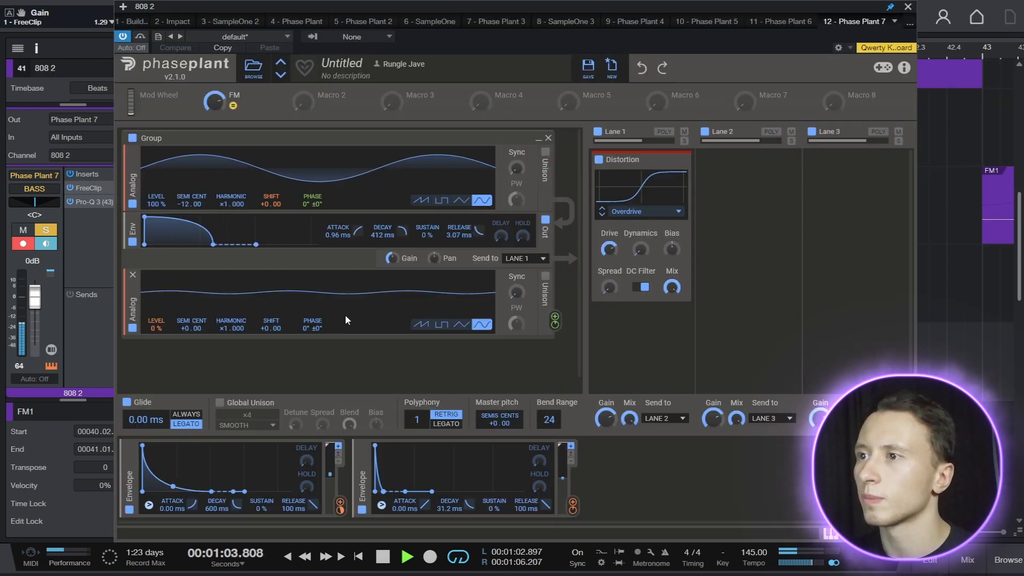
pyautogui.press('space')
pyautogui.moveTo(313, 212)
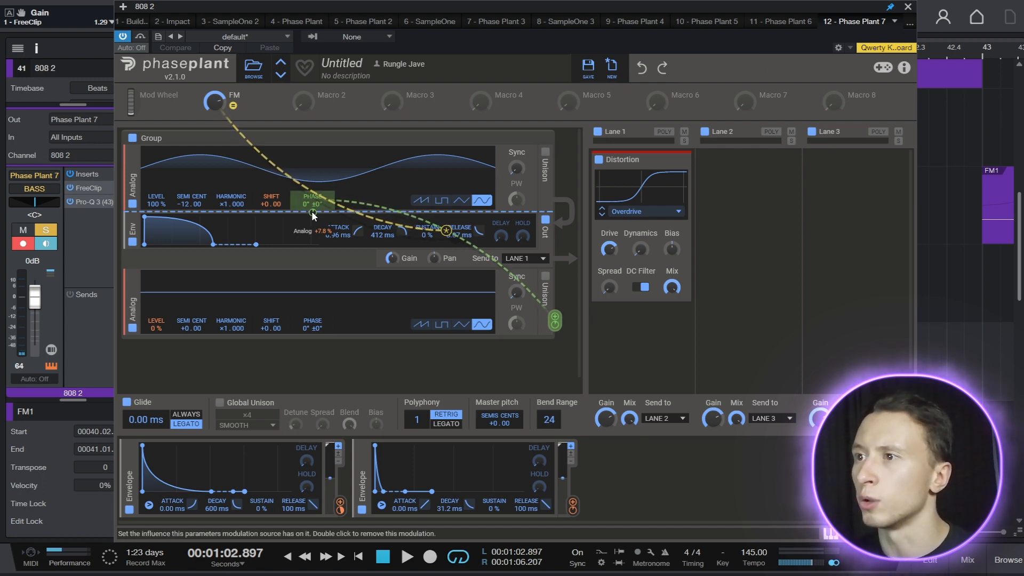
pyautogui.click(95, 189)
pyautogui.click(91, 202)
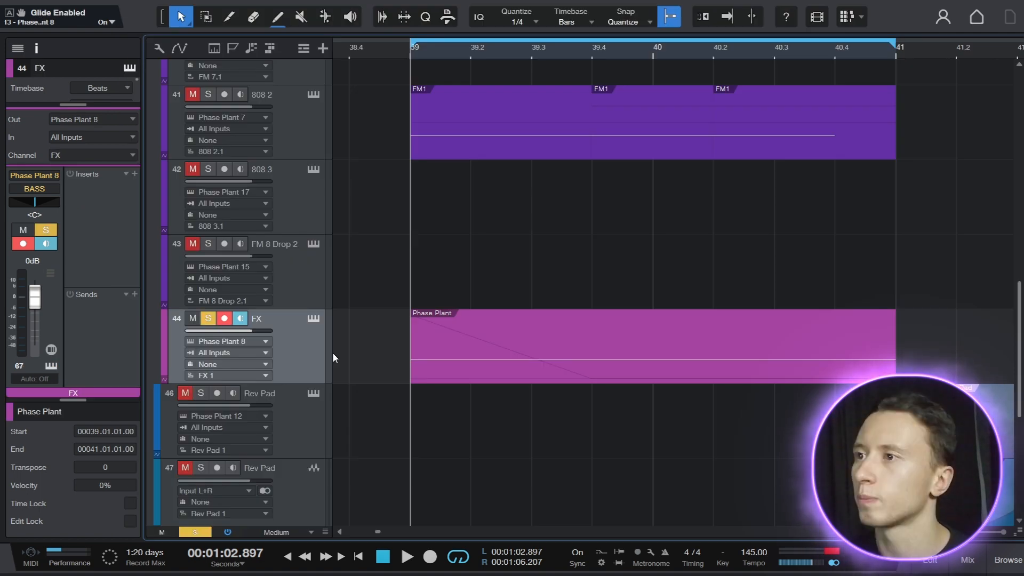
# - Open the FX track's Phase Plant, play the sound, and examine the envelope's Shift modulation and the second group's FM oscillator
pyautogui.click(314, 318)
pyautogui.press('space')
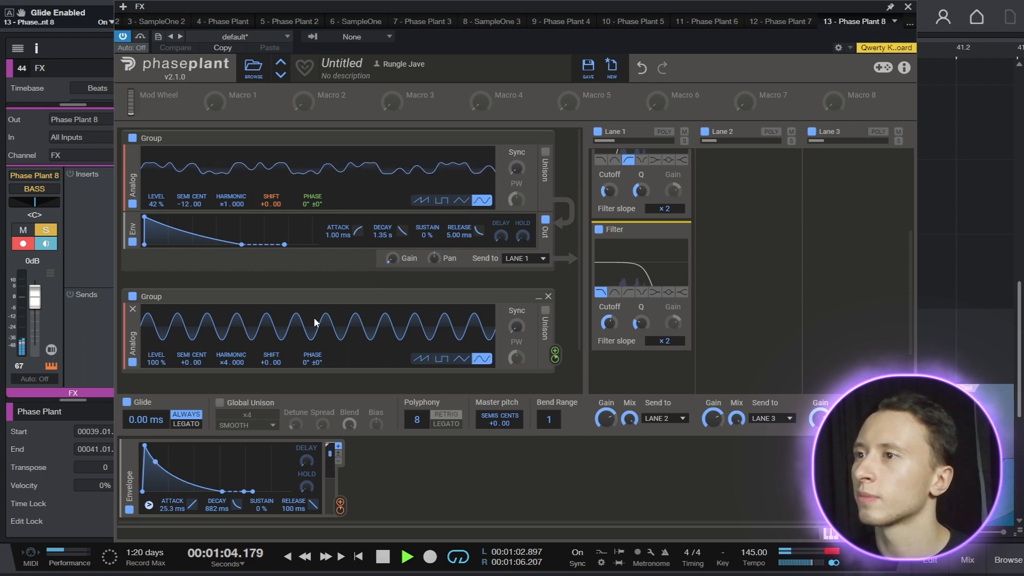
pyautogui.press('space')
pyautogui.moveTo(337, 509)
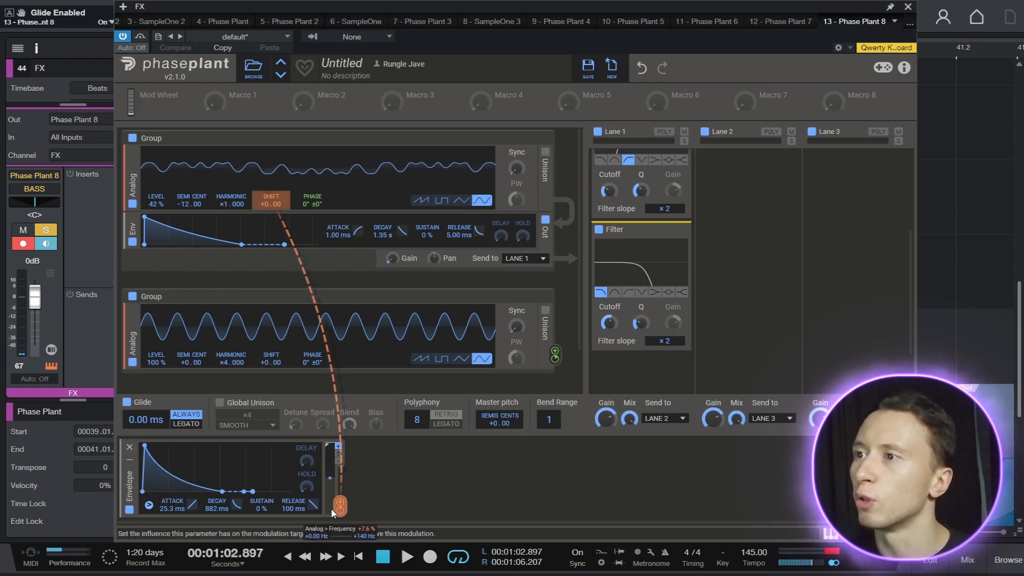
pyautogui.moveTo(557, 356)
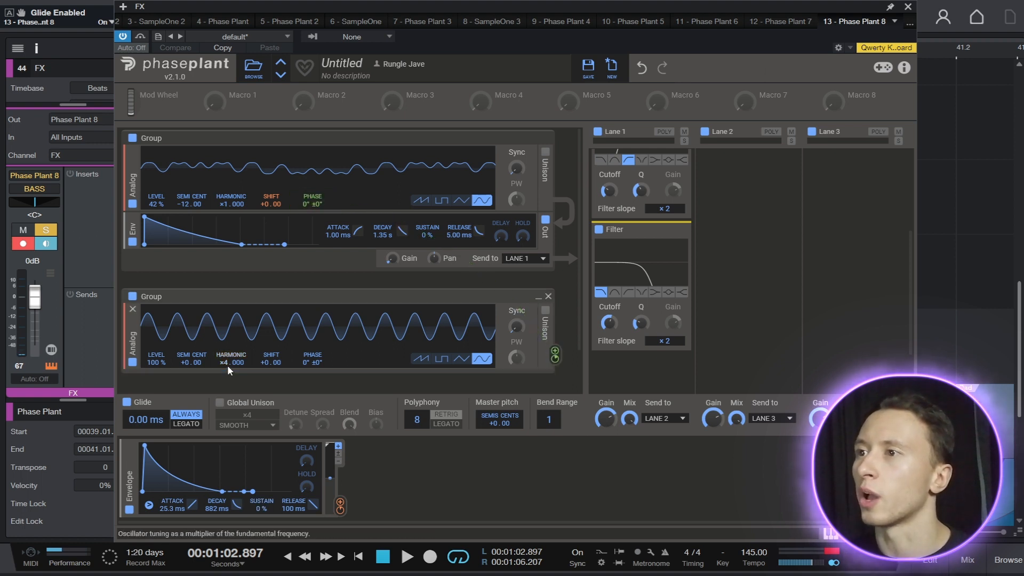
# - Examine the FX patch's Lane 1 filters and the clip's pitch wheel automation, and play the sound
pyautogui.scroll(3, 618, 271)
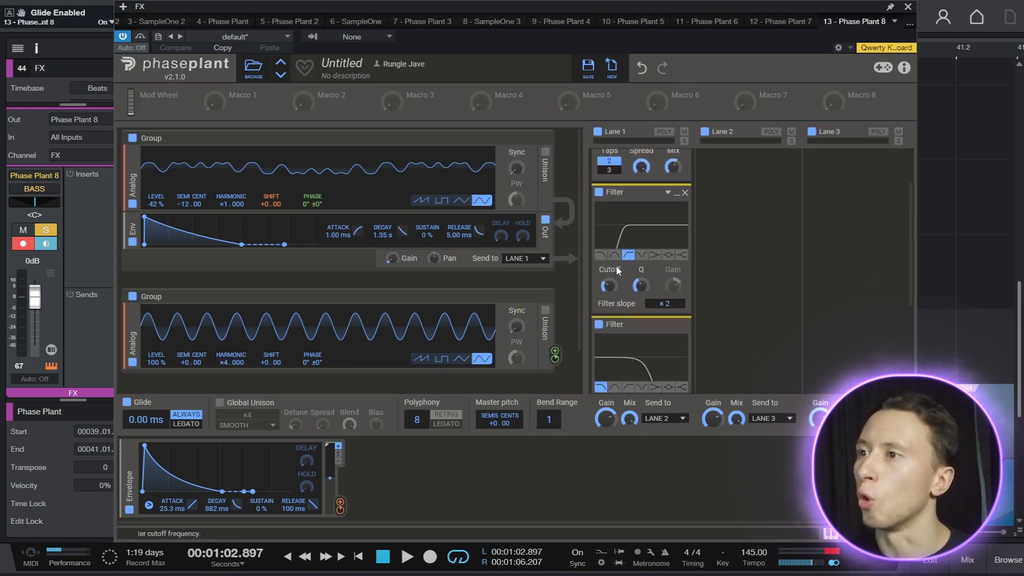
pyautogui.scroll(-2, 610, 287)
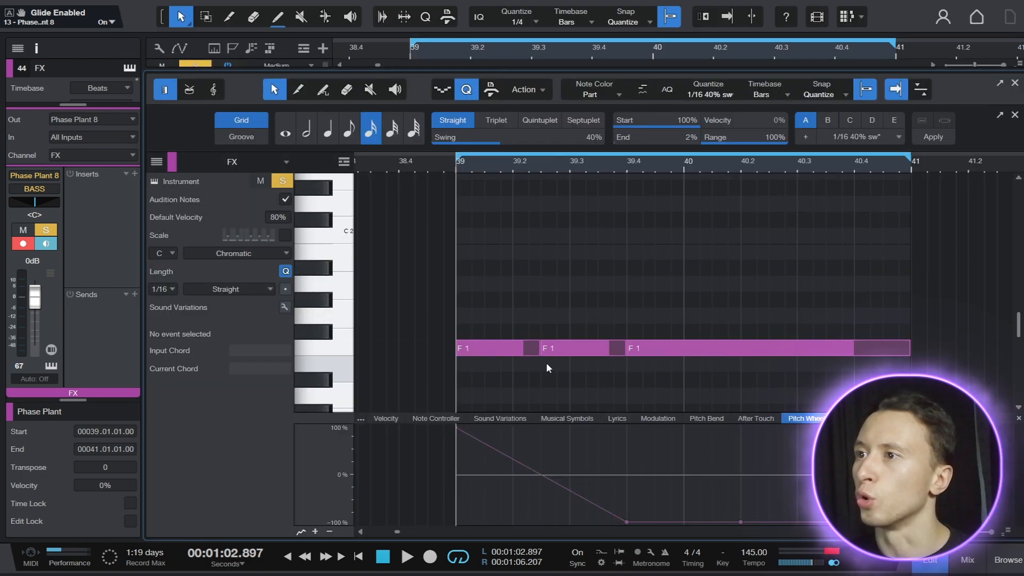
pyautogui.press('space')
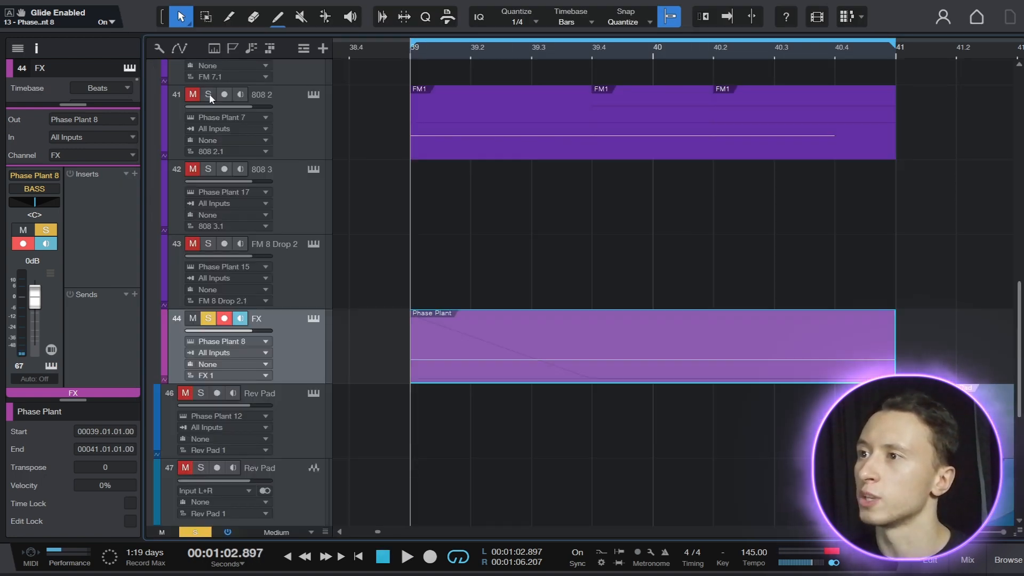
# - Audition 808 3's Phase Plant patch, examine its Distortion and Filter effects, and play its clip with the note editor open
pyautogui.press('space')
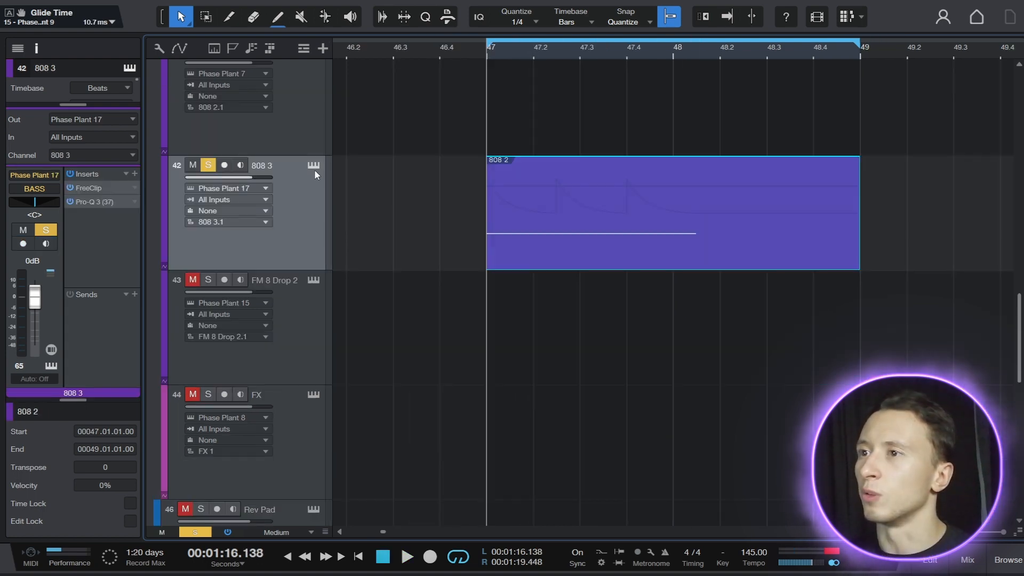
pyautogui.click(313, 167)
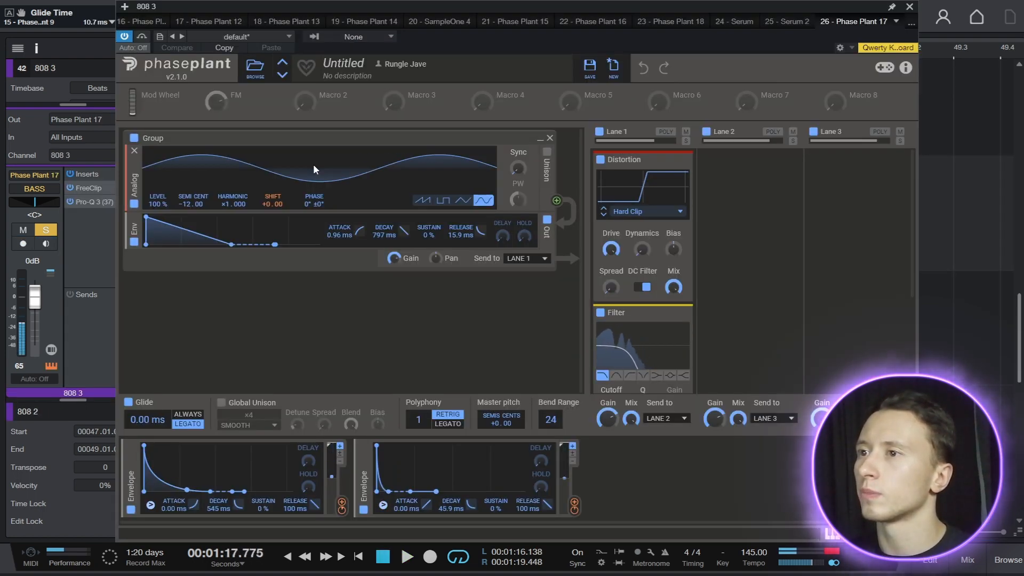
pyautogui.press('space')
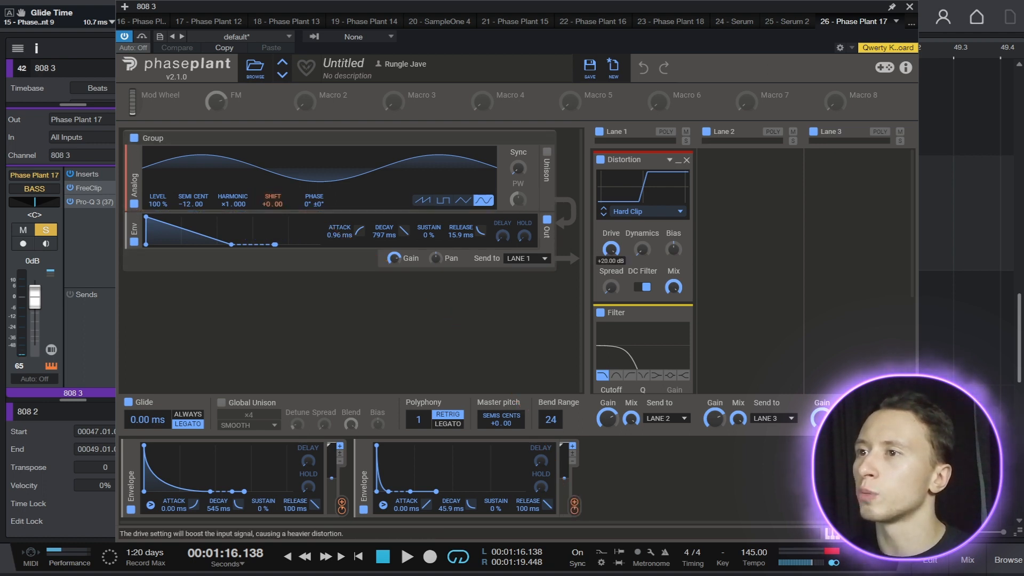
pyautogui.scroll(-2, 611, 249)
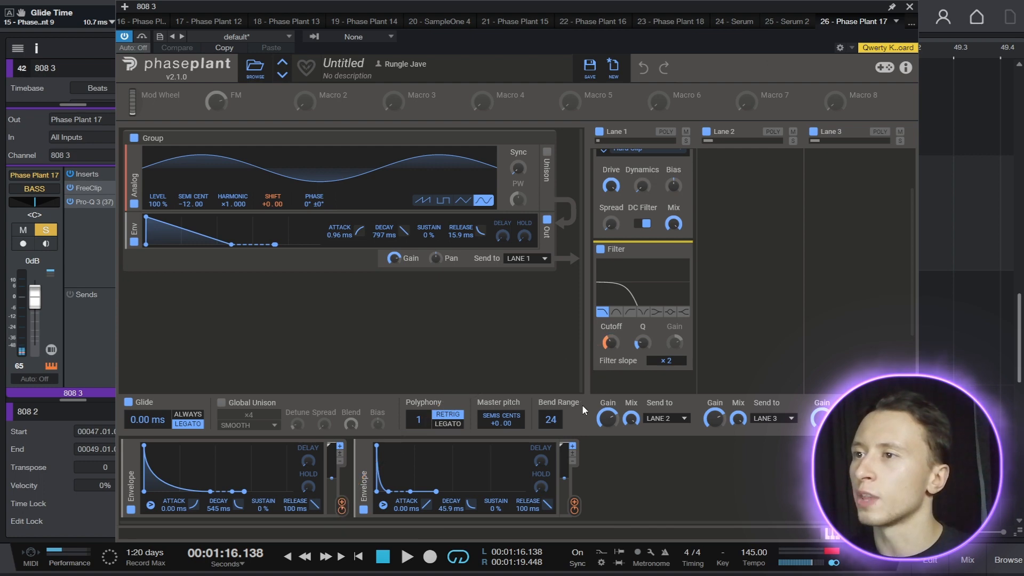
pyautogui.press('Escape')
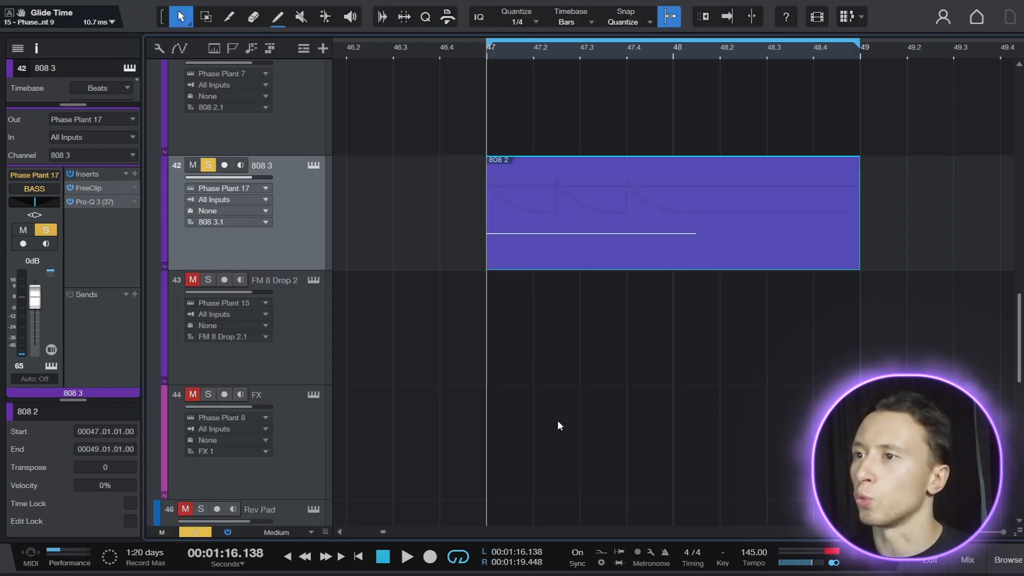
pyautogui.press('F2')
pyautogui.press('space')
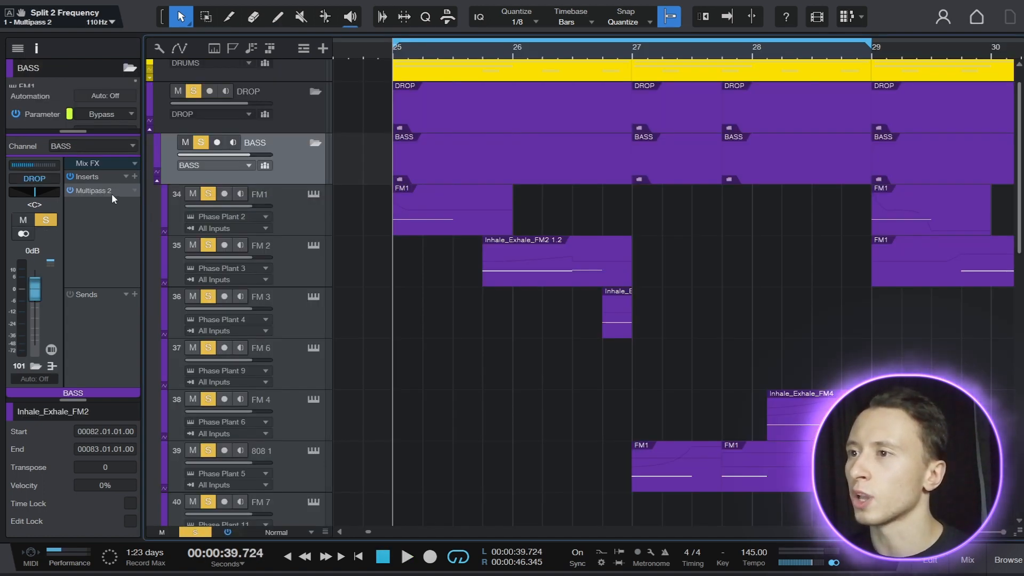
# - Open the BASS bus's Multipass 2, and examine the SC HARD bus's Splitter 1 with its Duck 2 and Duck 8 sidechain settings
pyautogui.click(111, 193)
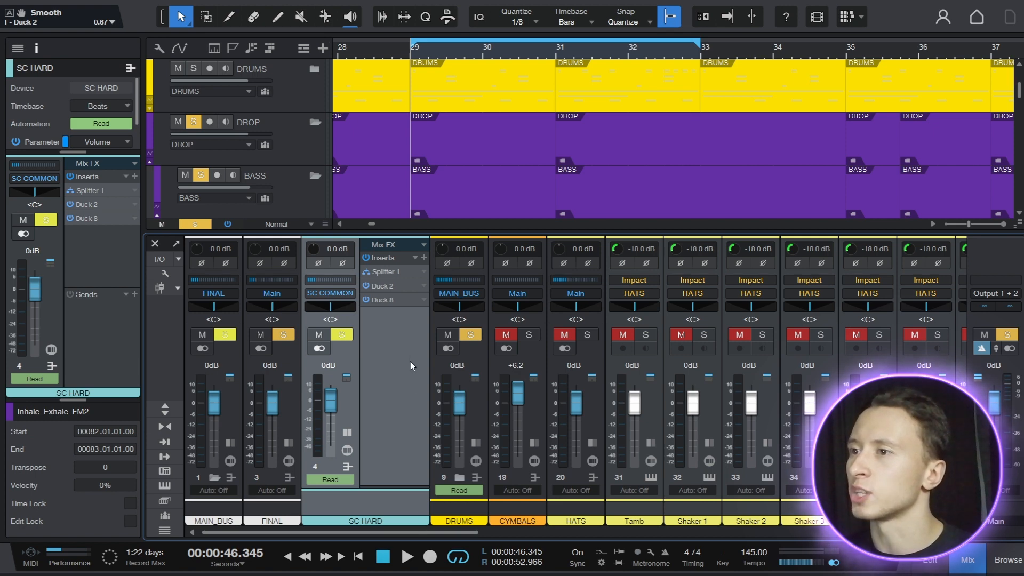
pyautogui.doubleClick(393, 271)
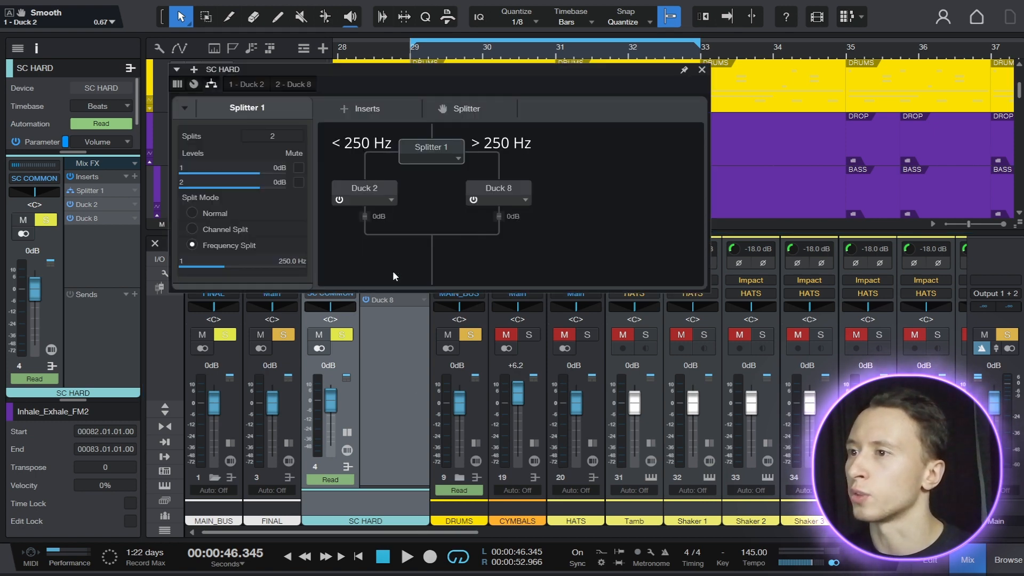
pyautogui.doubleClick(365, 187)
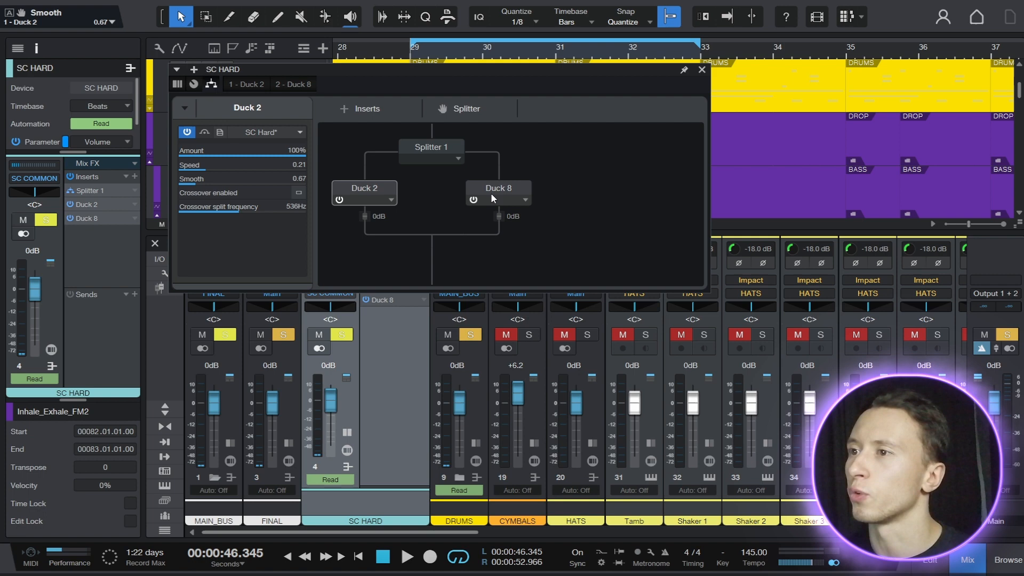
pyautogui.doubleClick(499, 194)
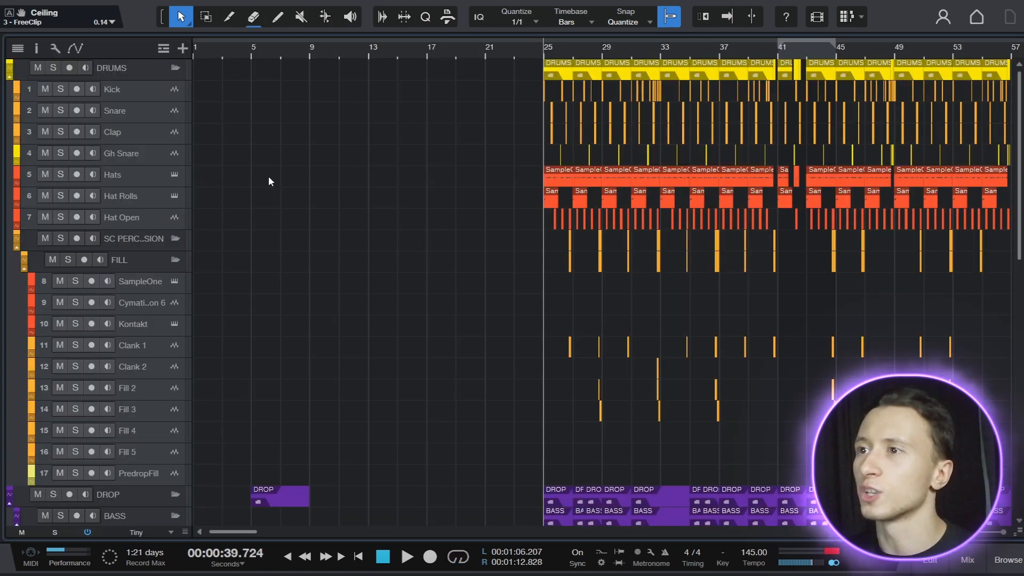
# - Review the FINAL bus's Pro-Q 3 (45), The Glue, FreeClip and Invisible Limiter G2 settings, and return to the arrangement
pyautogui.press('F3')
pyautogui.click(133, 271)
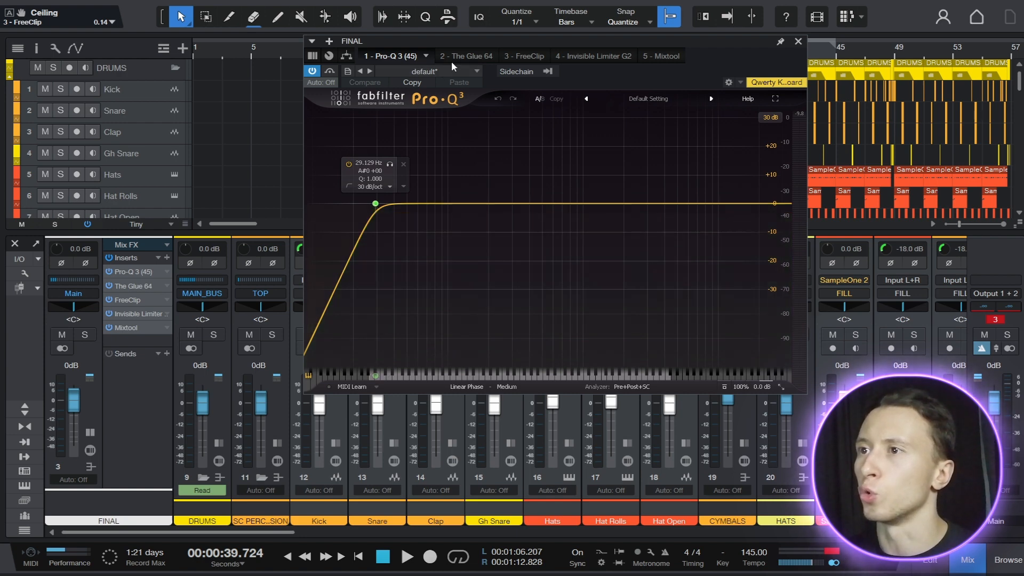
pyautogui.click(460, 56)
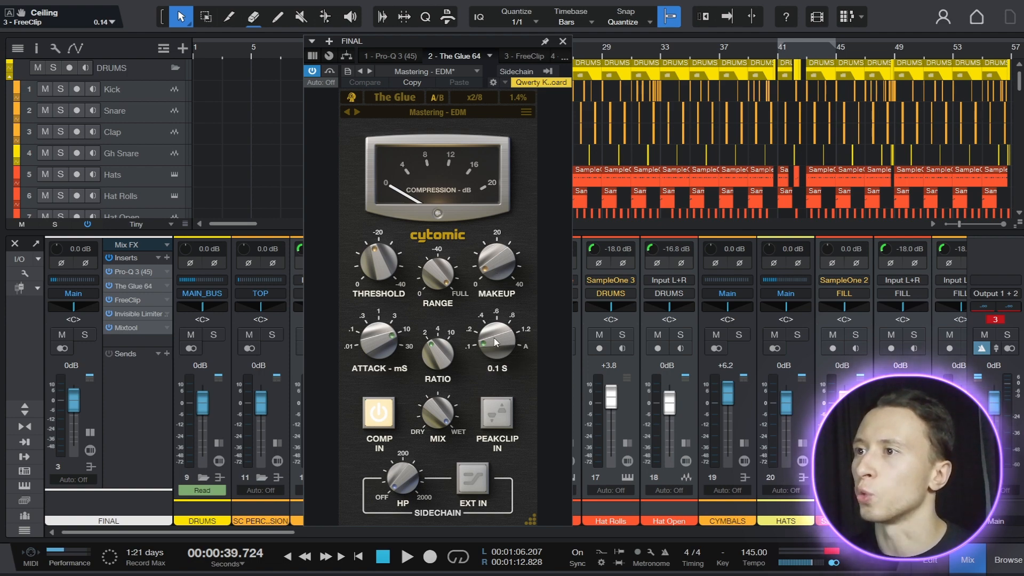
pyautogui.click(523, 55)
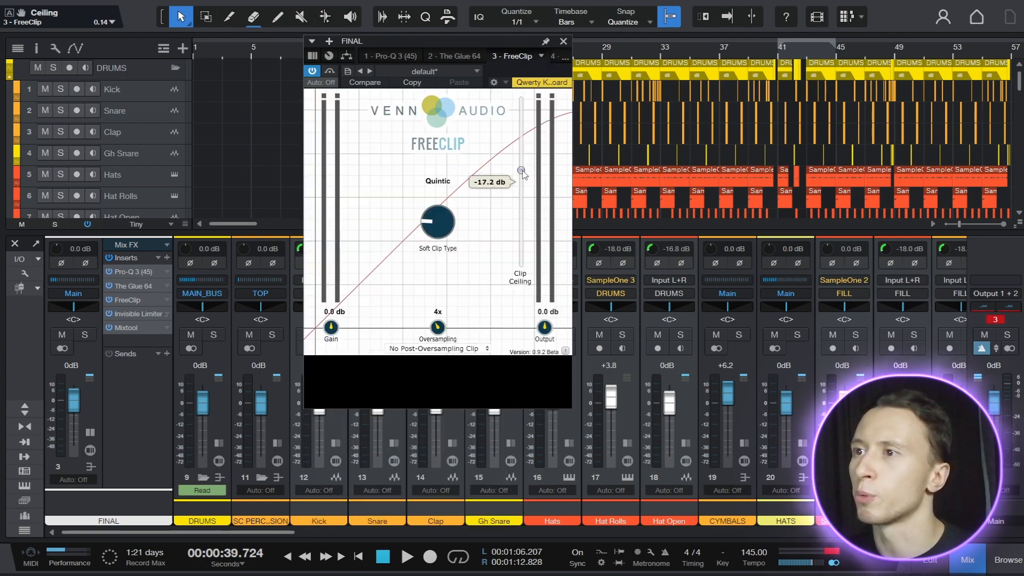
pyautogui.click(554, 58)
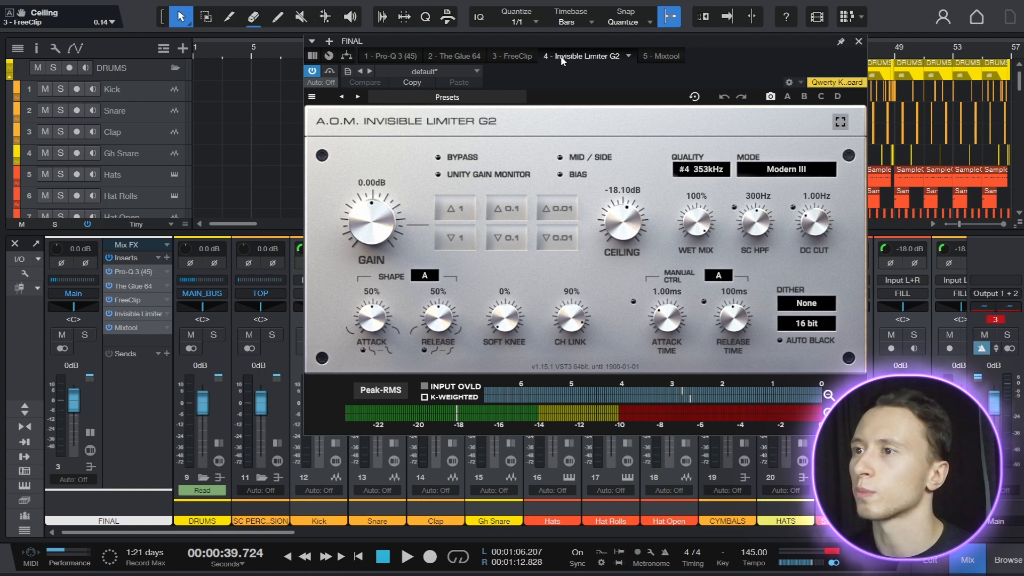
pyautogui.press('Escape')
pyautogui.press('F3')
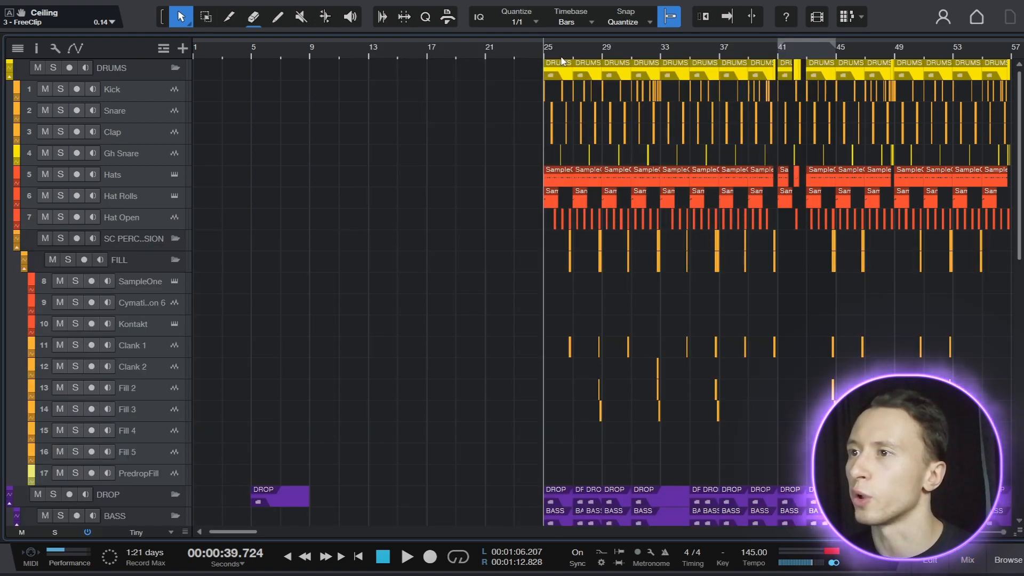